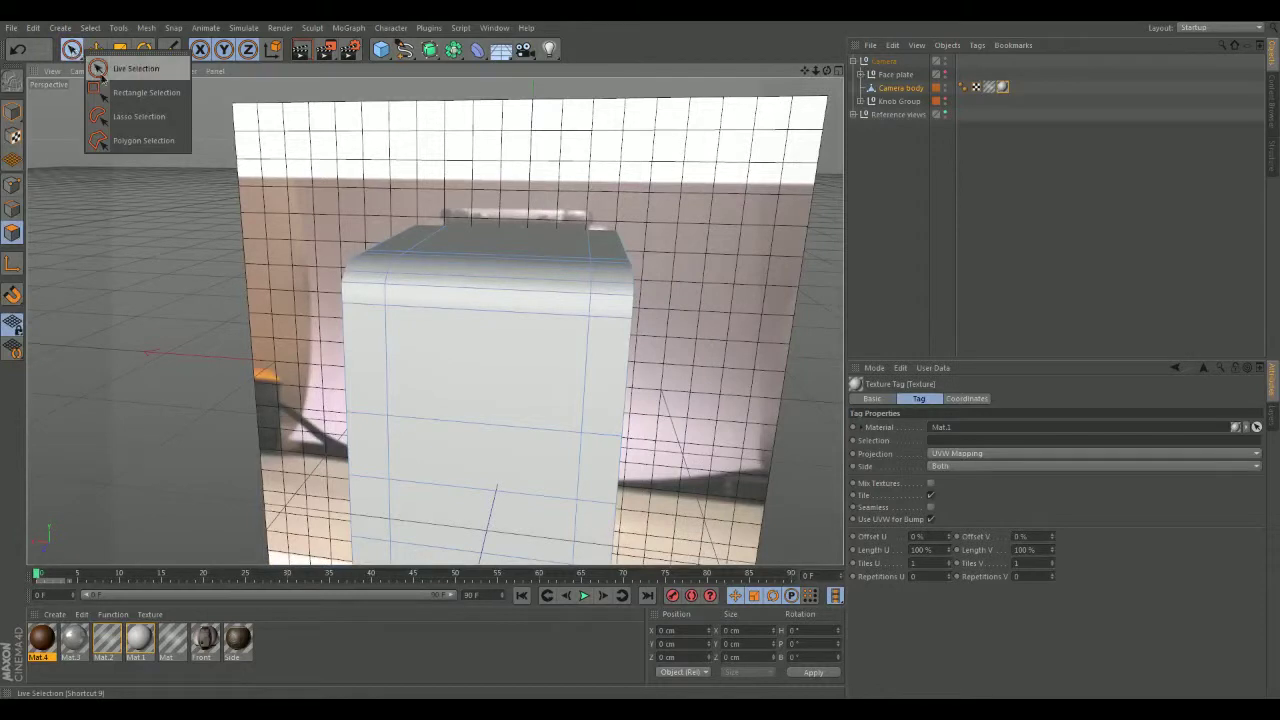
Activate Rectangle Selection and hide the Reference Views group so only the camera body shows.
left_click(130, 88)
left_click_drag(131, 173, 220, 241, "alt")
left_click_drag(396, 268, 402, 553)
left_click_drag(360, 268, 418, 255, "alt")
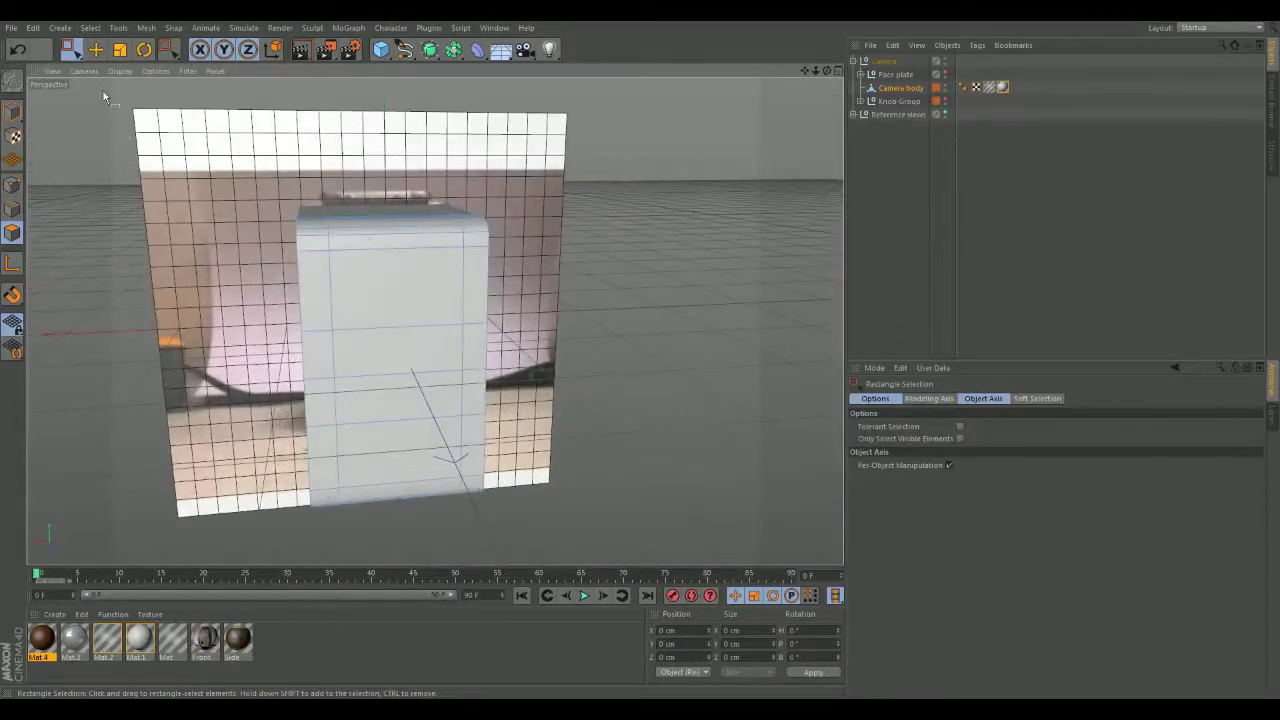
left_click(945, 110)
left_click_drag(500, 165, 355, 212, "alt")
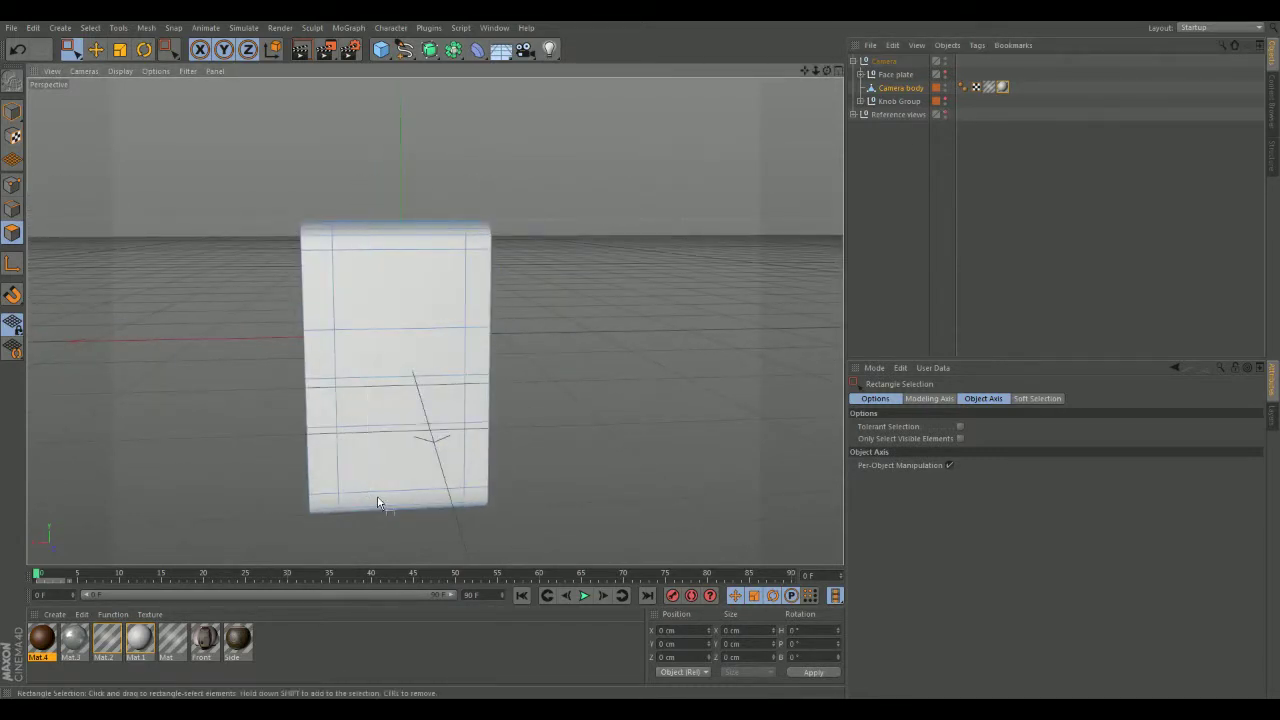
Try Rectangle Selection and Lasso Selection on the camera body's side polygons.
left_click(12, 110)
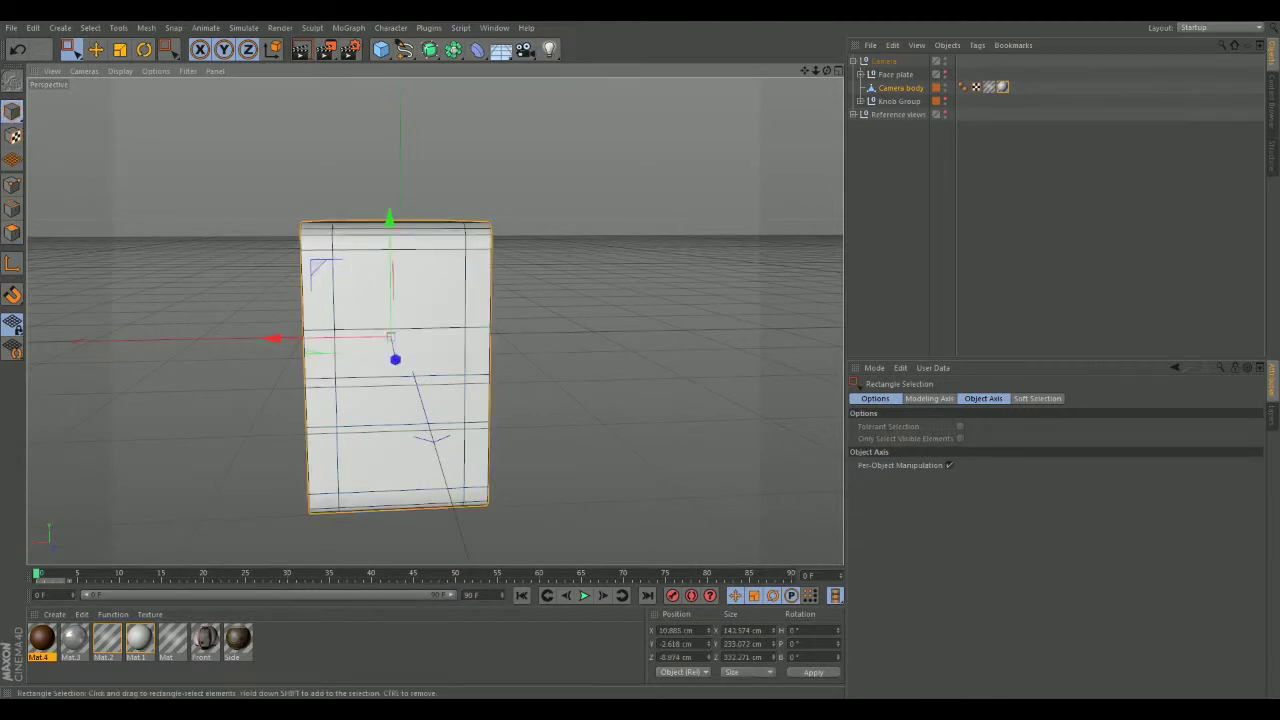
left_click(12, 232)
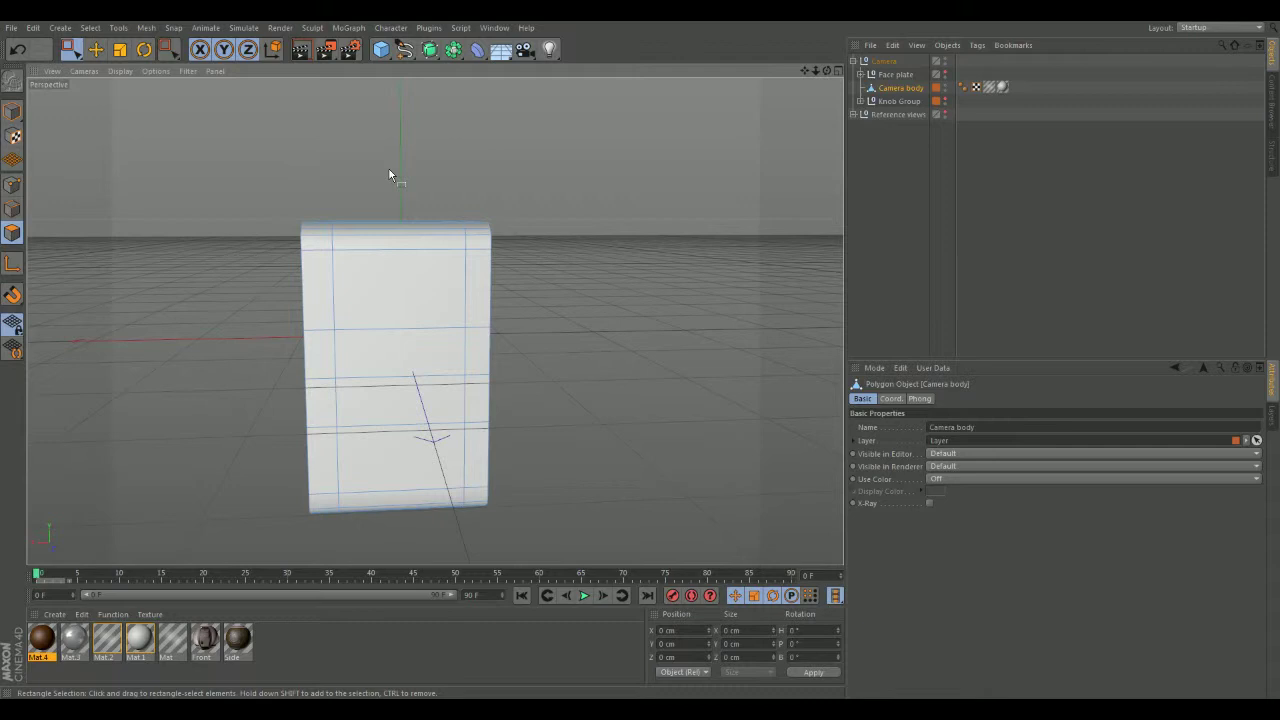
left_click_drag(415, 525, 420, 543)
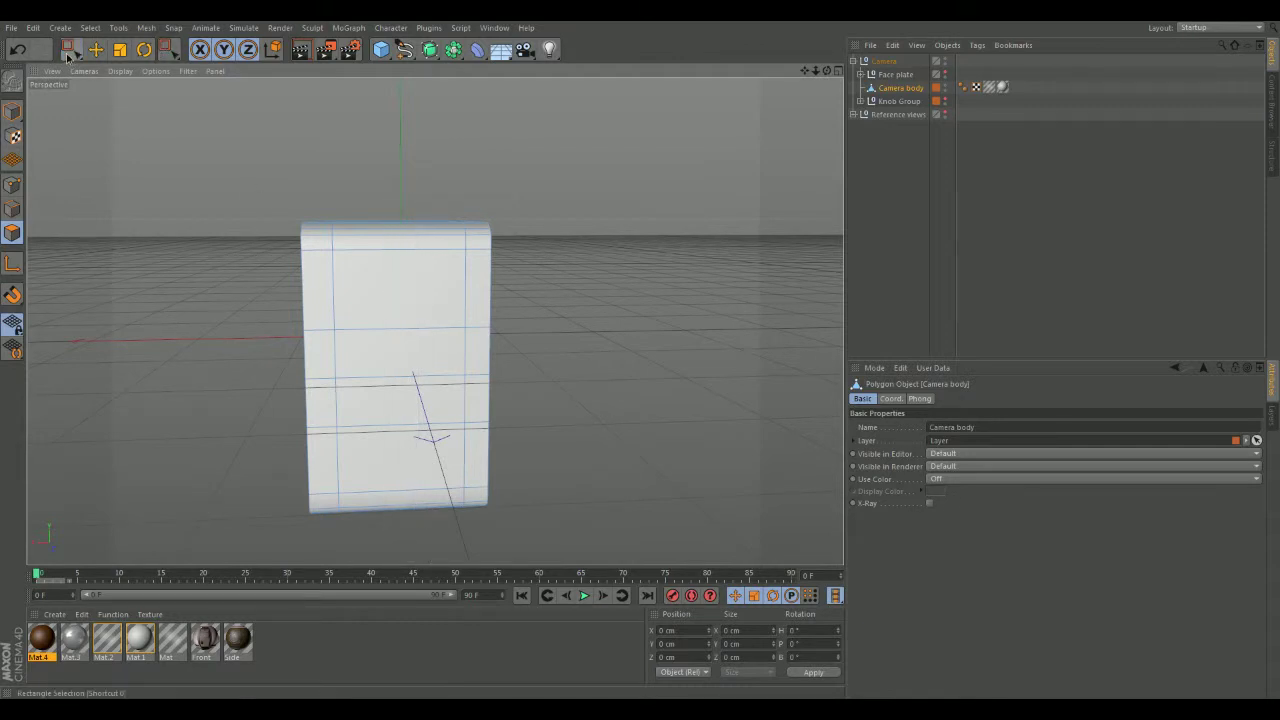
left_click(67, 56)
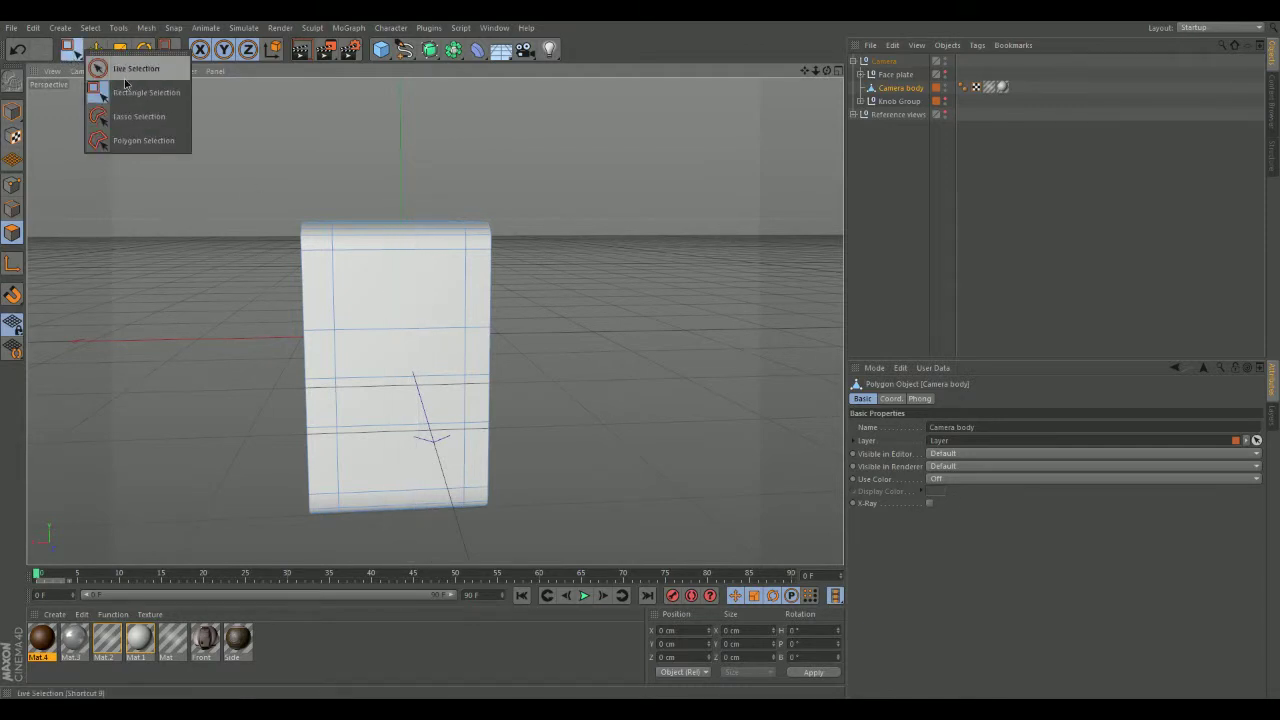
left_click(135, 116)
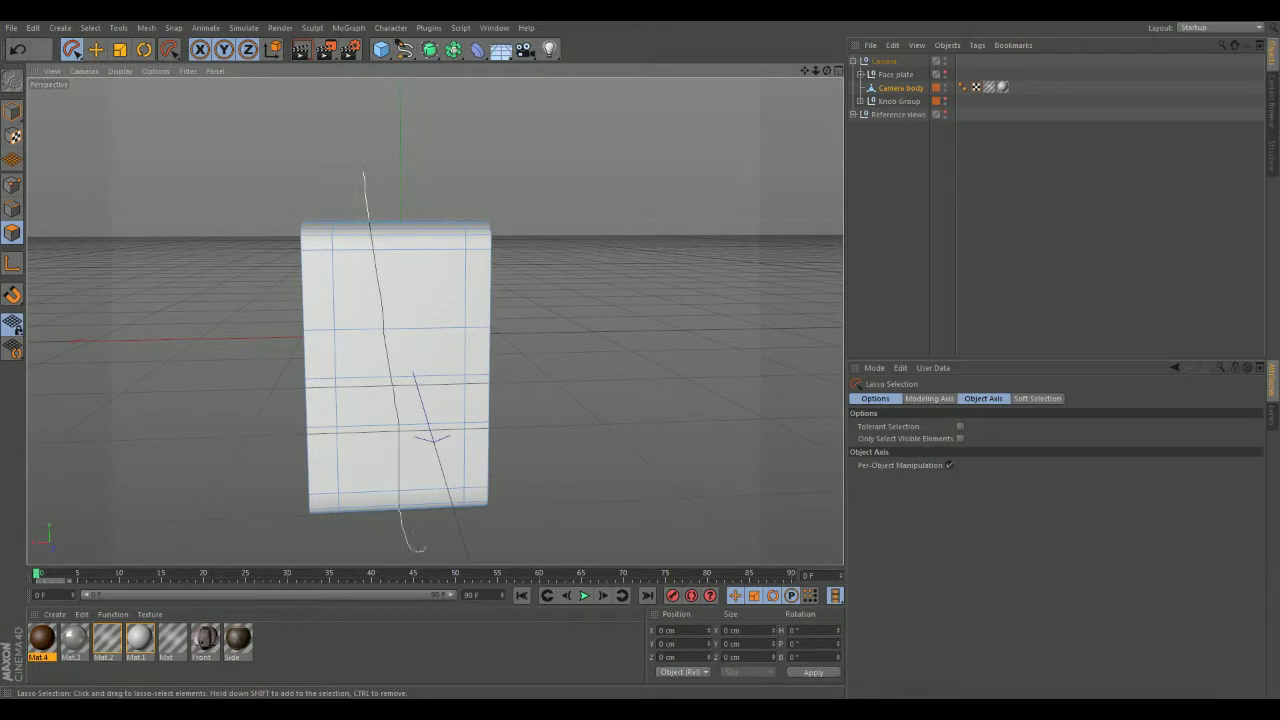
left_click_drag(363, 175, 362, 180)
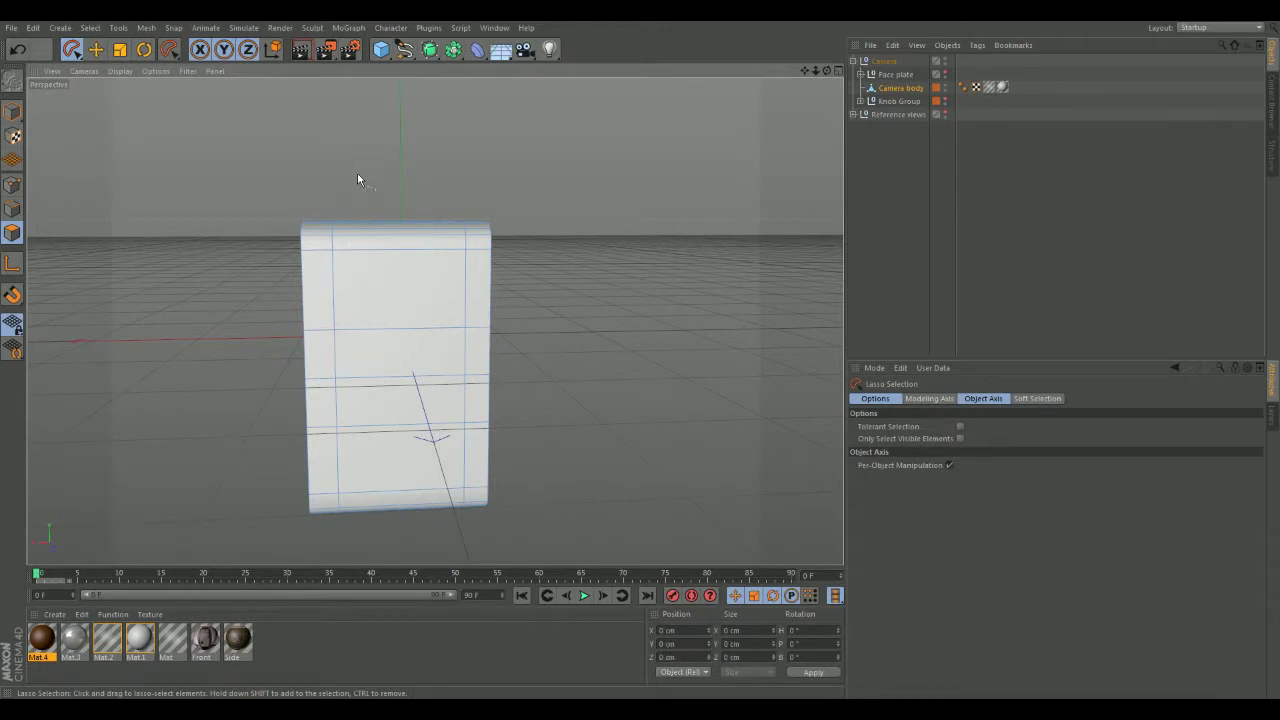
Paint a Live Selection over the central band of polygons running all the way around the camera body.
left_click(71, 49)
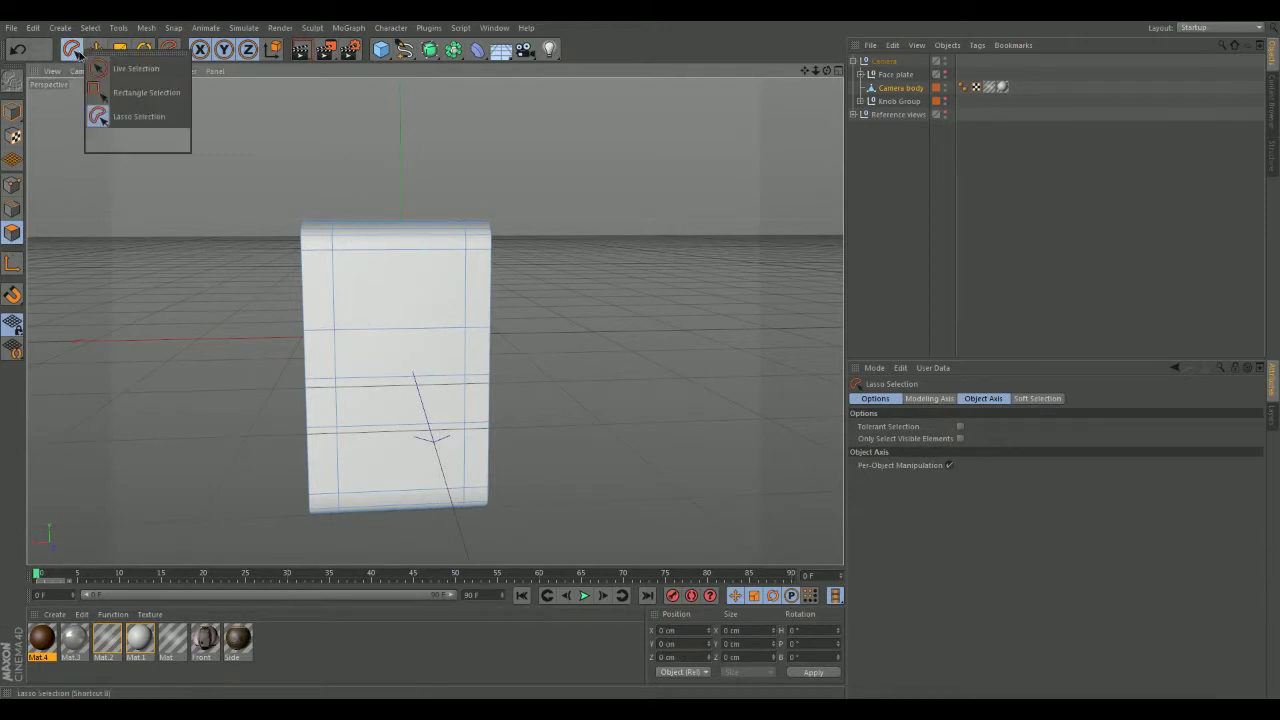
left_click(128, 60)
left_click_drag(360, 229, 405, 365)
left_click_drag(403, 523, 419, 652, "alt")
mouse_move(443, 486)
left_mouse_down("alt")
mouse_move(474, 389)
mouse_move(546, 417)
mouse_move(408, 405)
mouse_move(408, 357)
left_mouse_up("alt")
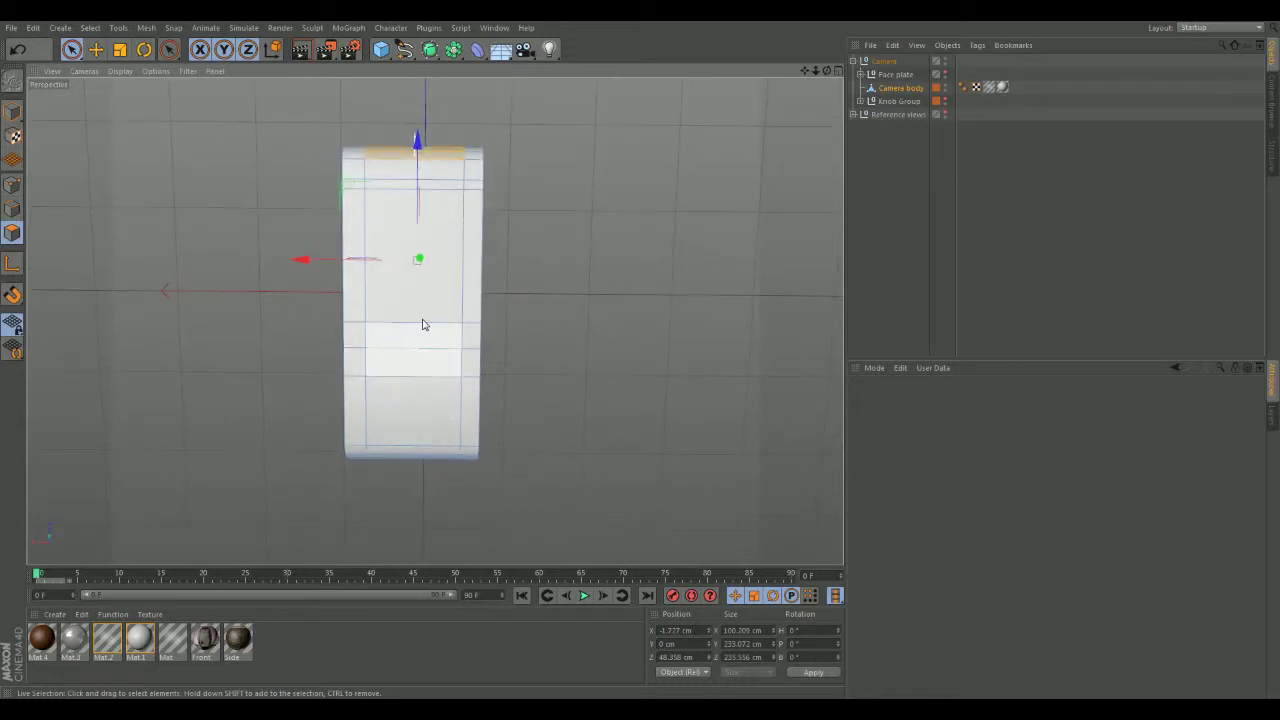
left_click_drag(414, 163, 411, 460)
mouse_move(417, 509)
left_mouse_down("alt")
mouse_move(430, 300)
mouse_move(420, 201)
mouse_move(506, 335)
mouse_move(511, 200)
left_mouse_up("alt")
mouse_move(410, 185)
left_mouse_down()
mouse_move(430, 487)
mouse_move(440, 246)
left_mouse_up()
mouse_move(429, 363)
left_mouse_down("ctrl")
mouse_move(432, 492)
mouse_move(591, 491)
mouse_move(517, 177)
mouse_move(591, 191)
mouse_move(557, 176)
mouse_move(567, 166)
left_mouse_up("ctrl")
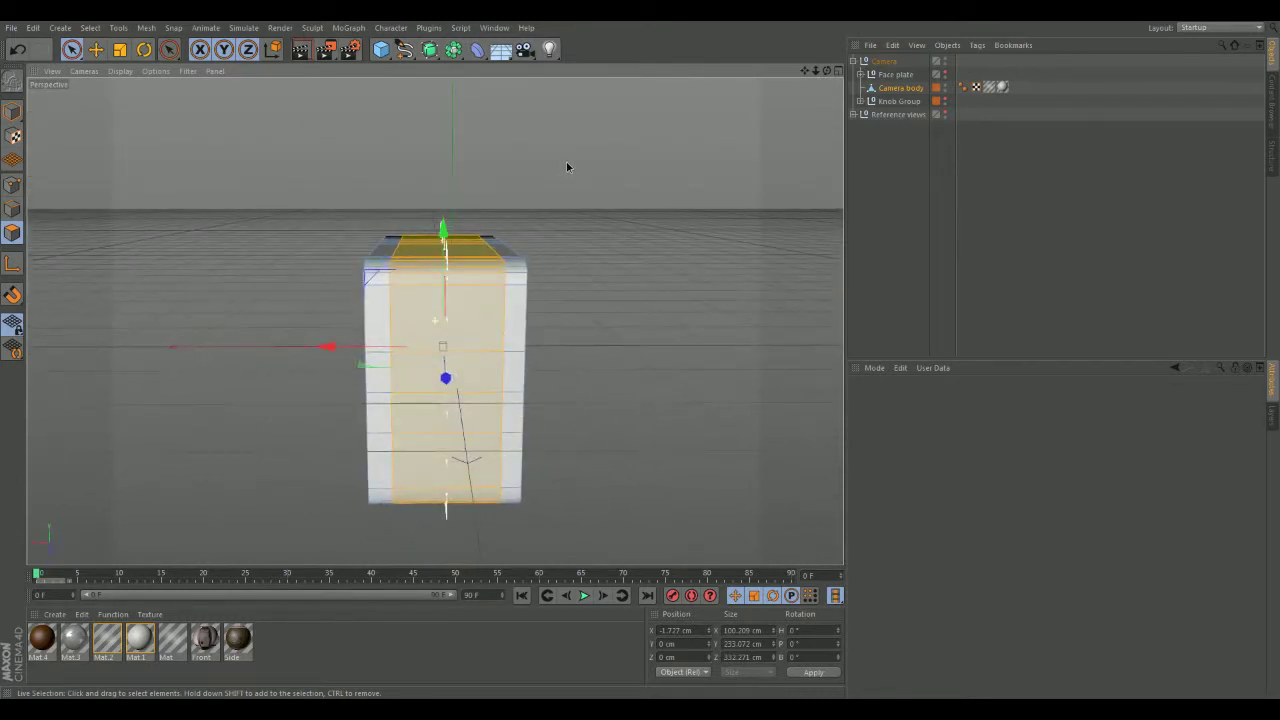
Try an Extrude Inner of 0.7 cm on the selected band without Preserve Groups, and undo it.
right_click(612, 270)
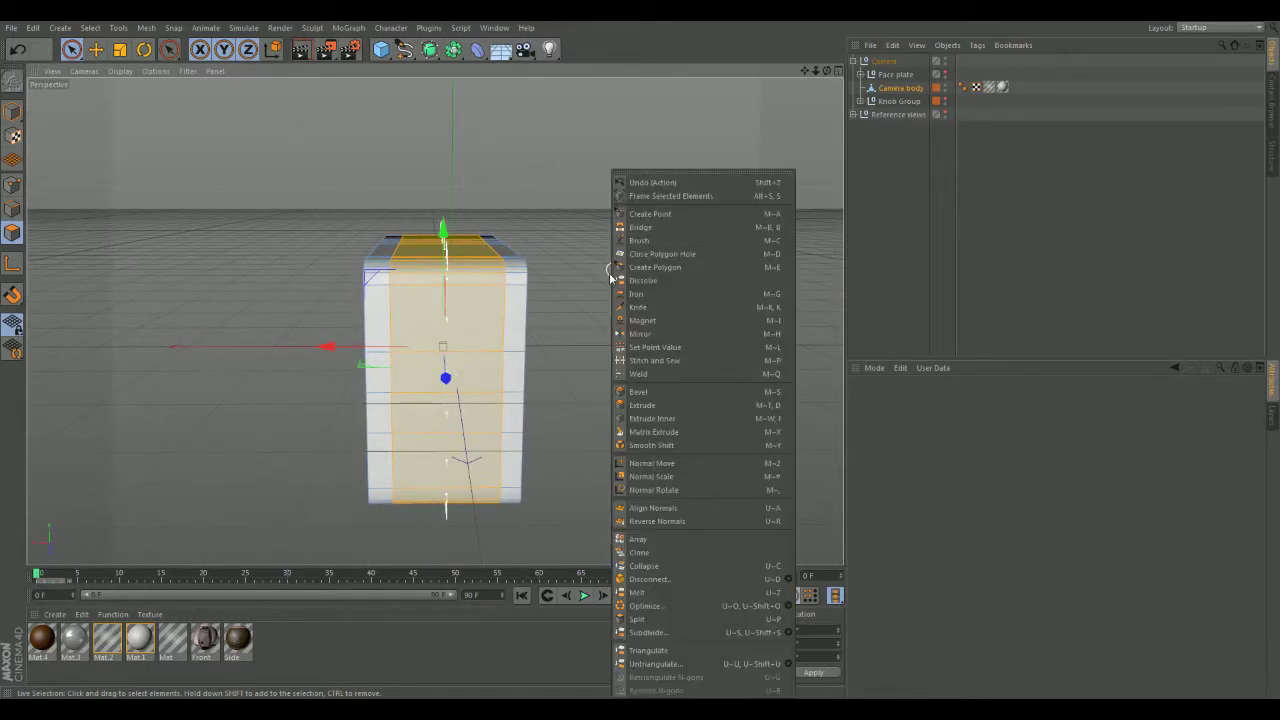
left_click(638, 418)
left_click_drag(638, 420, 592, 365, "alt")
left_click(433, 350)
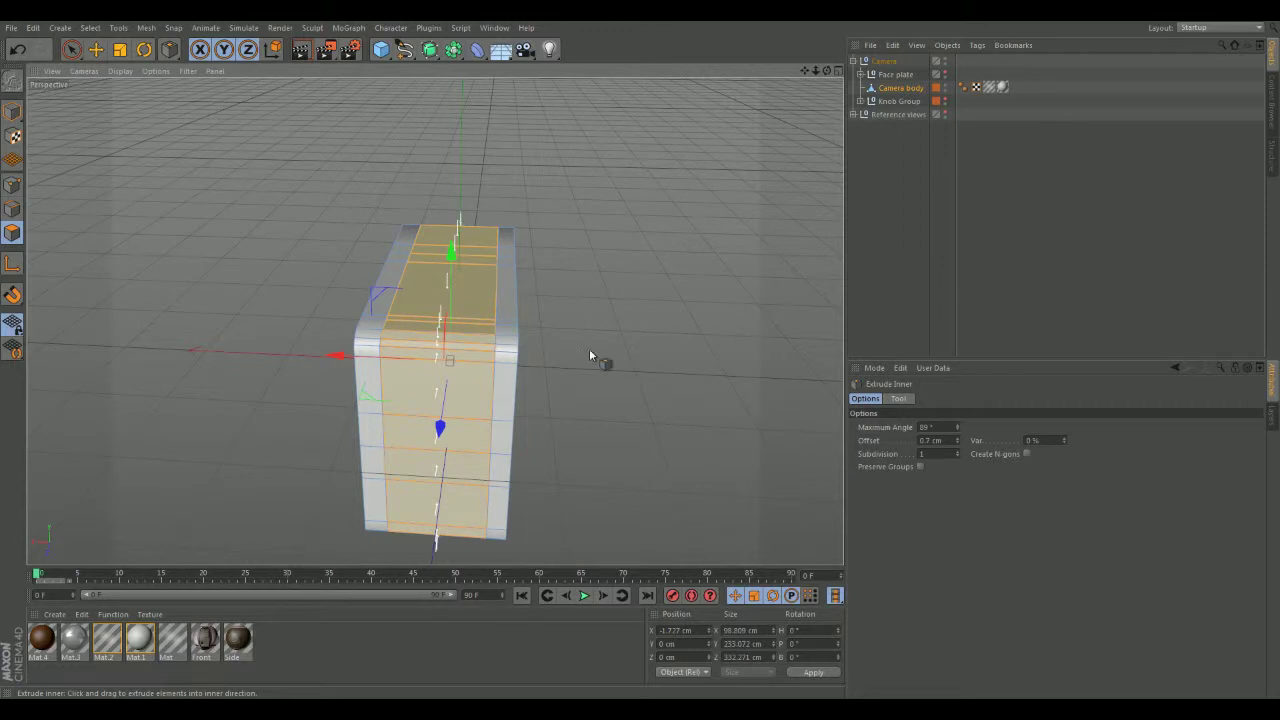
scroll(589, 355, "up", 3)
left_click_drag(586, 354, 584, 312, "alt")
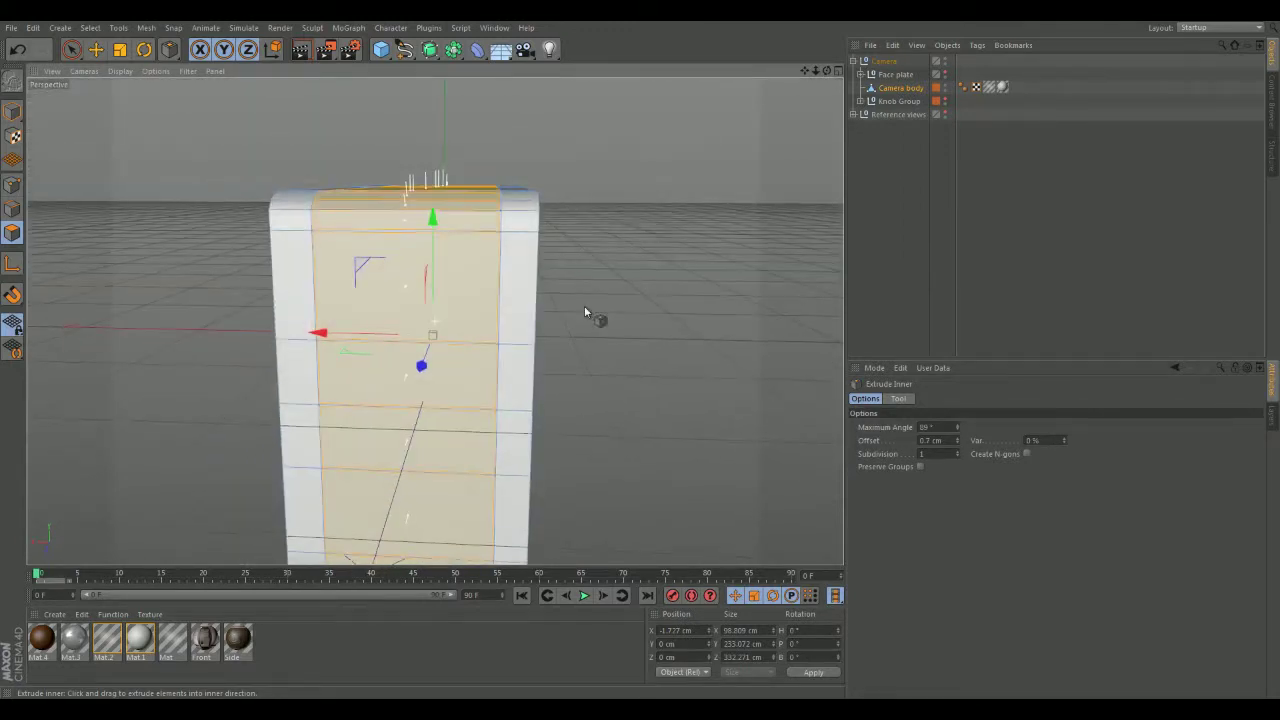
right_click(586, 312)
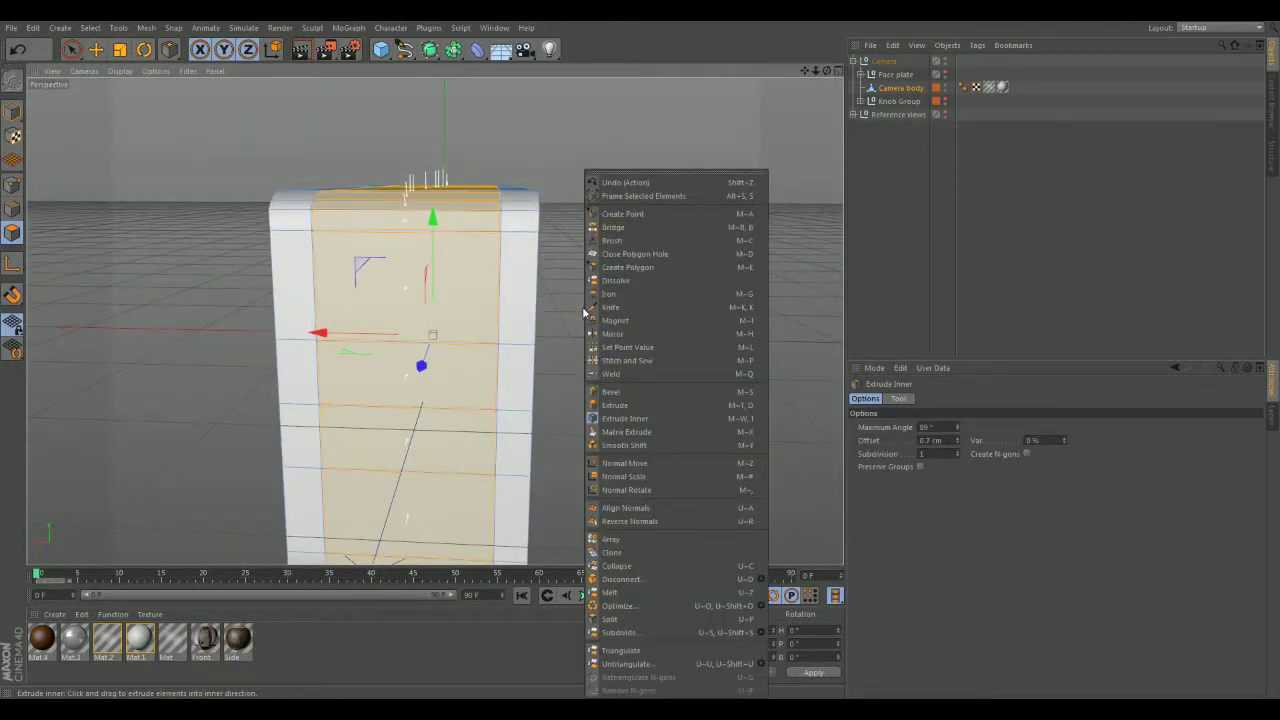
left_click(627, 181)
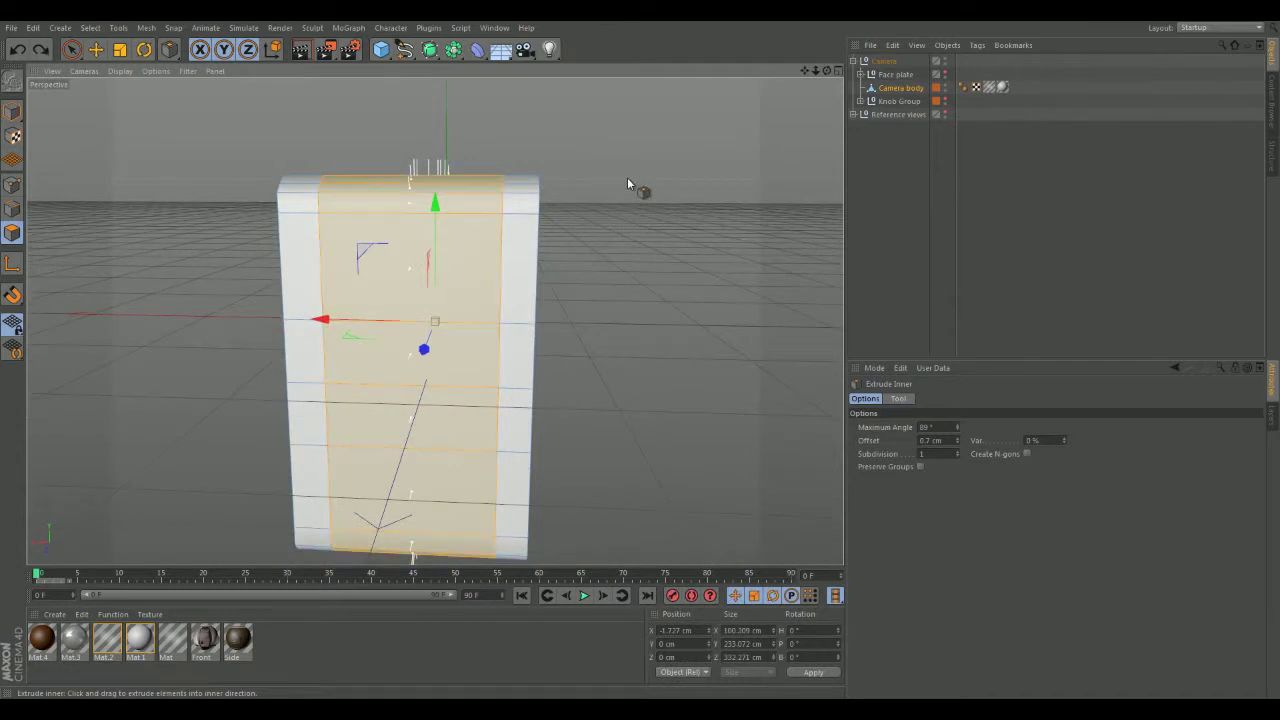
Inset the selected band by 0.7 cm with Preserve Groups enabled, and extrude it slightly outward.
left_click(919, 467)
left_click_drag(715, 397, 658, 396, "alt")
right_click(652, 394)
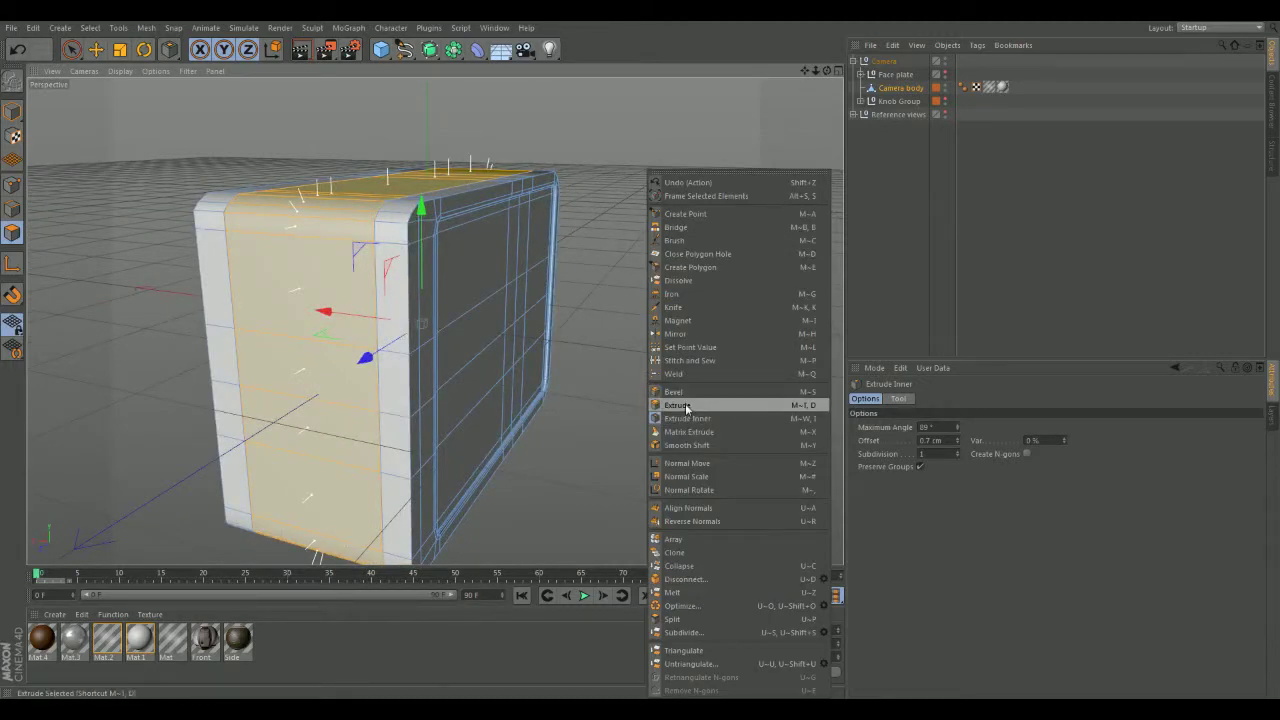
left_click(686, 406)
left_click_drag(422, 323, 422, 323)
left_click_drag(655, 398, 723, 343, "alt")
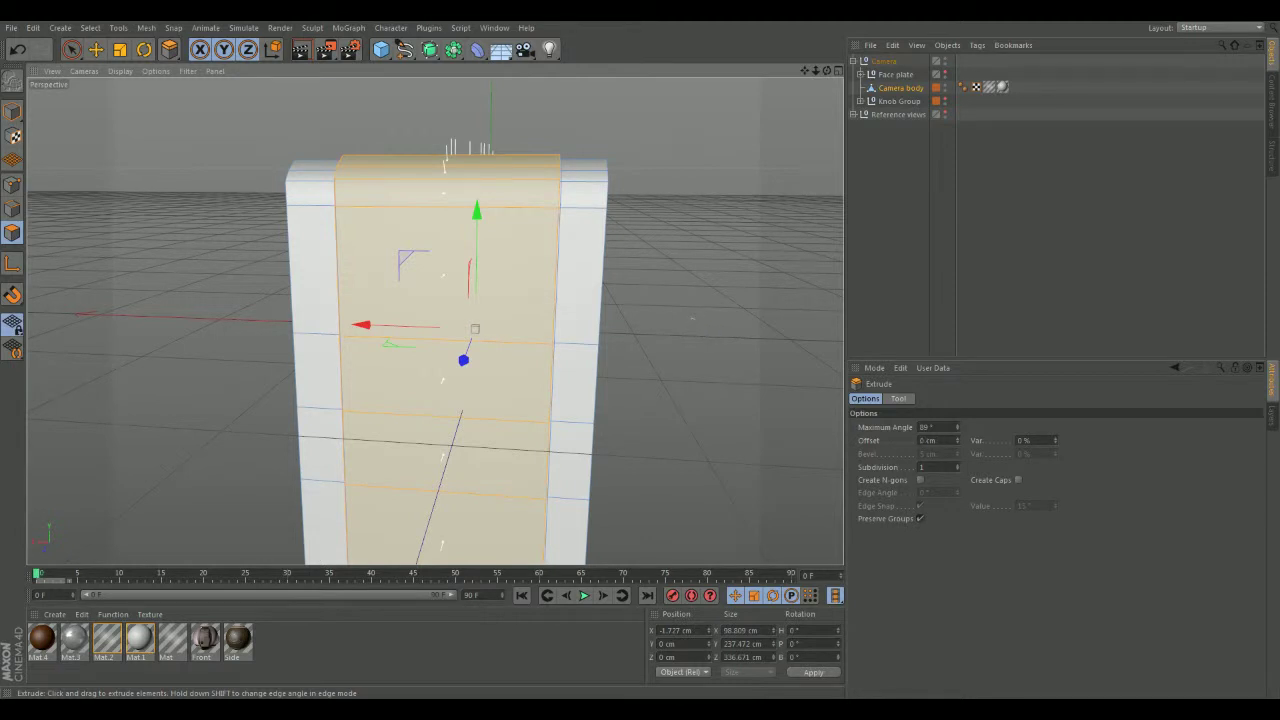
Extrude the central band outward by a further 0.5 cm and inset it by 1.1 cm.
left_click_drag(704, 331, 640, 328, "alt")
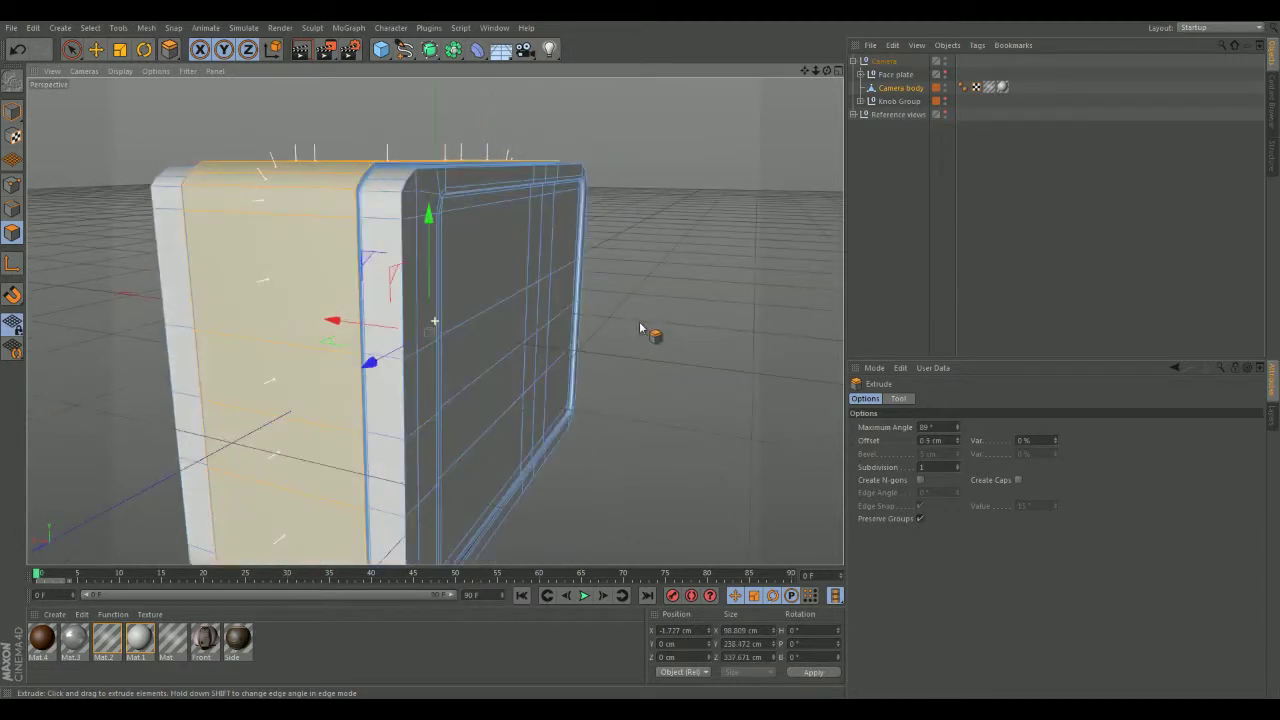
right_click(643, 325)
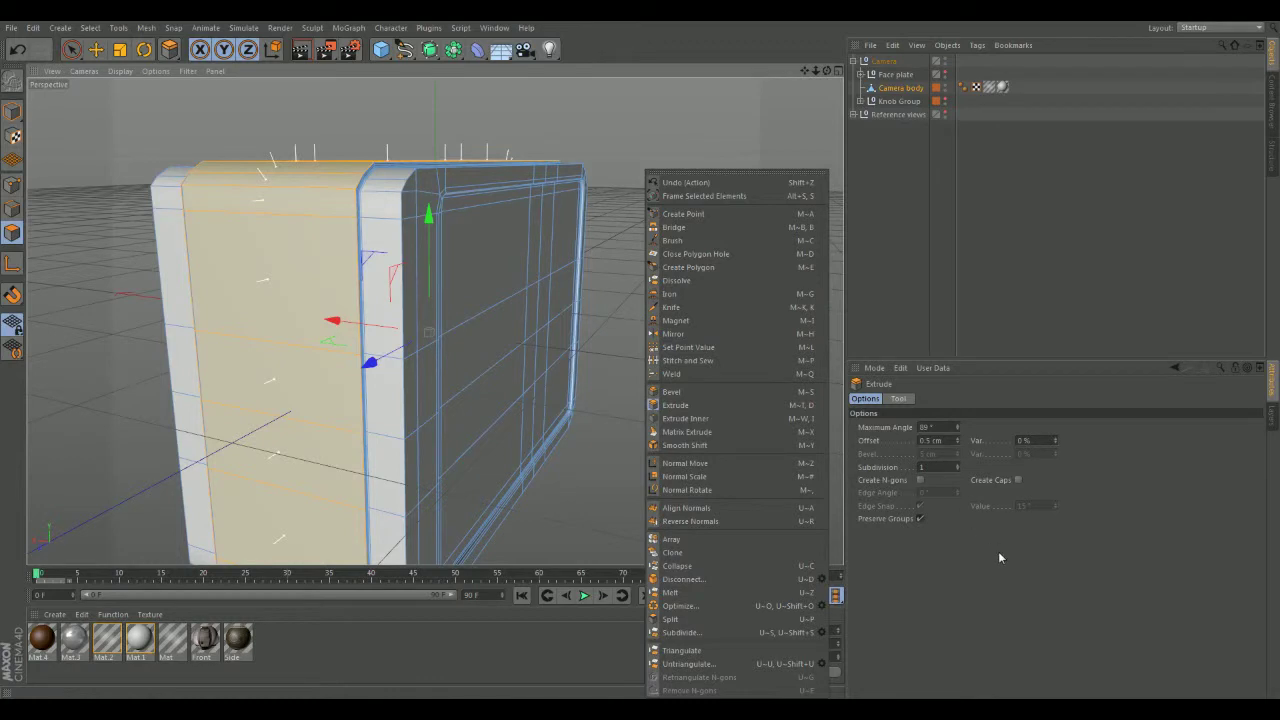
right_click(675, 320)
left_click(712, 418)
mouse_move(700, 405)
left_mouse_down("alt")
mouse_move(664, 383)
mouse_move(706, 366)
left_mouse_up("alt")
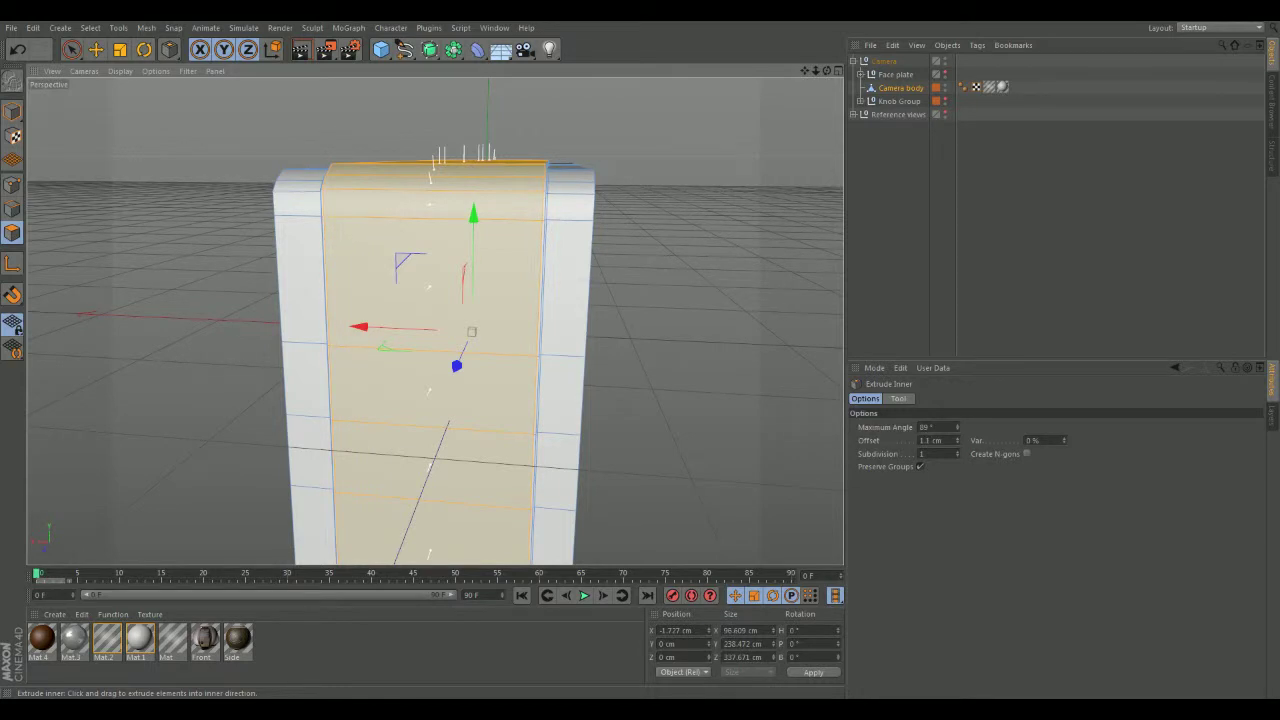
left_click_drag(703, 371, 726, 301, "alt")
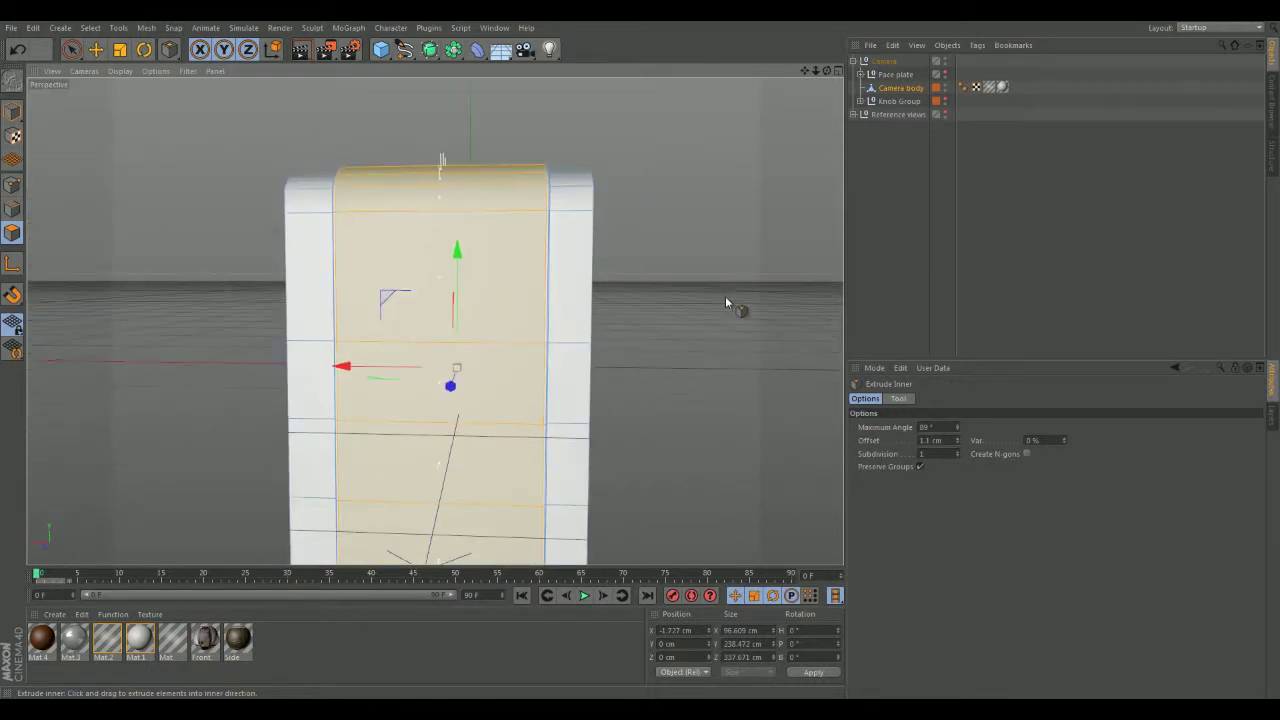
Add a Subdivision Surface and make the Camera body its child.
left_click(451, 53)
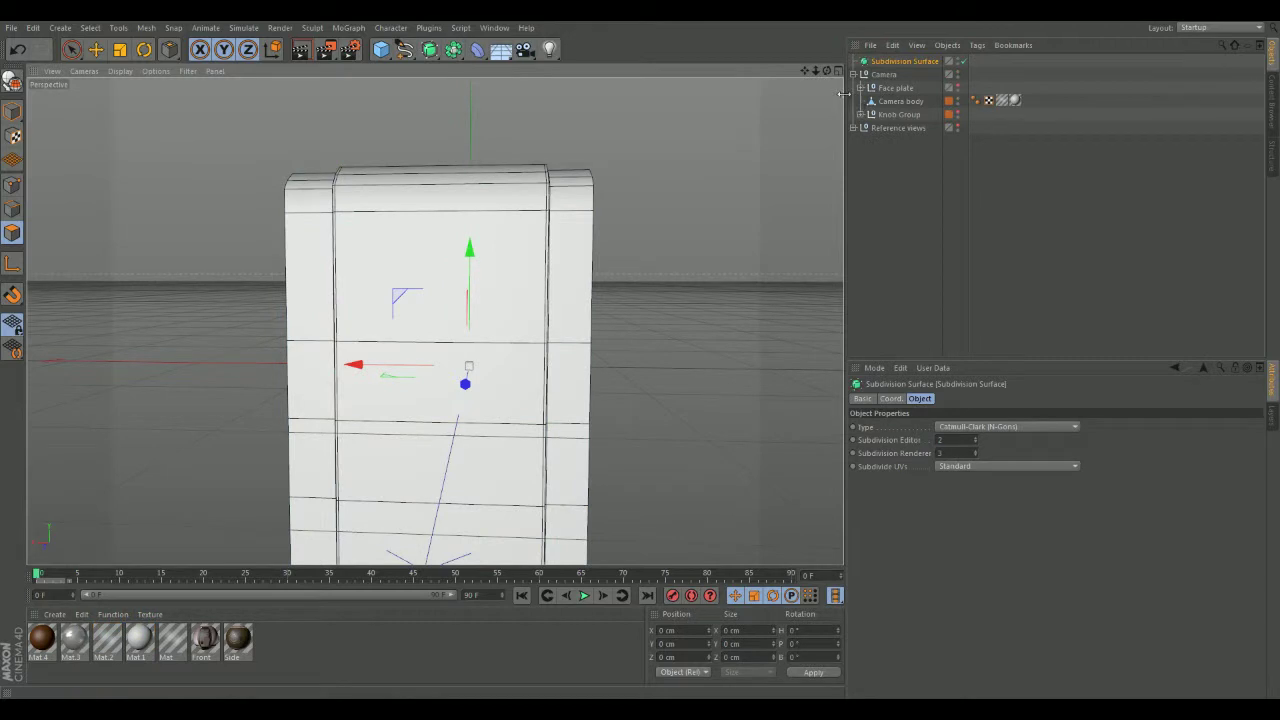
left_click_drag(885, 104, 903, 62)
left_click_drag(640, 240, 571, 171, "alt")
Clear the polygon selection and switch the viewport display to shading without wireframe lines.
left_click(72, 50)
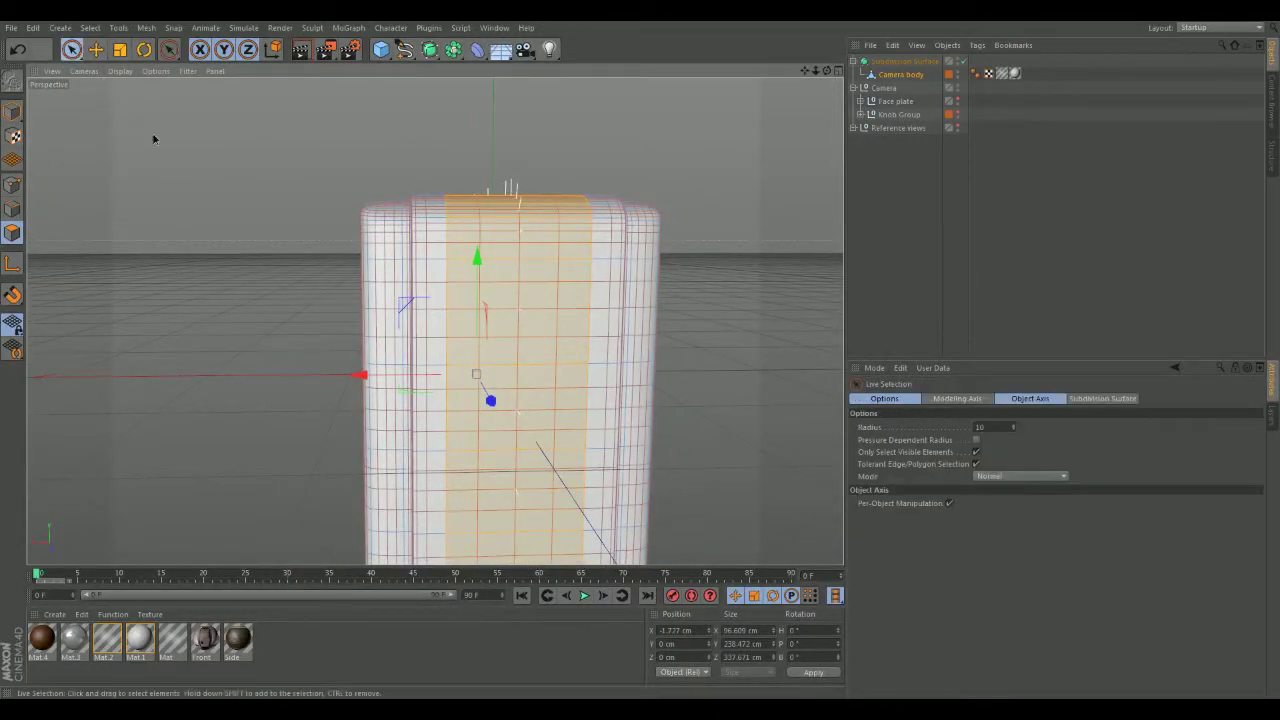
left_click(154, 134)
mouse_move(286, 214)
left_mouse_down("alt")
mouse_move(200, 122)
mouse_move(260, 186)
mouse_move(271, 174)
left_mouse_up("alt")
left_click(84, 71)
left_click(132, 105)
left_click(120, 71)
left_click(152, 98)
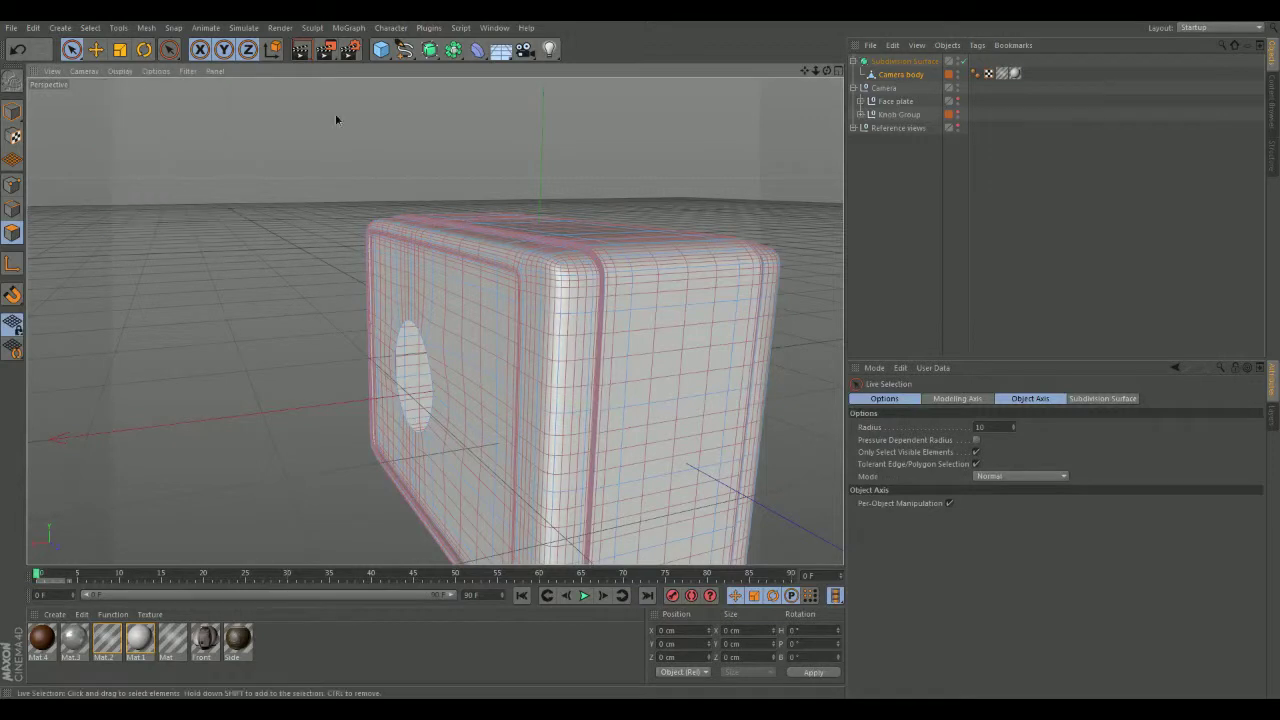
Switch to model mode, deselect everything and examine the smoothed band edges on the camera body.
left_click(12, 110)
left_click(226, 134)
mouse_move(226, 134)
left_mouse_down("alt")
mouse_move(294, 155)
mouse_move(217, 145)
mouse_move(241, 137)
mouse_move(244, 111)
mouse_move(191, 149)
mouse_move(230, 152)
left_mouse_up("alt")
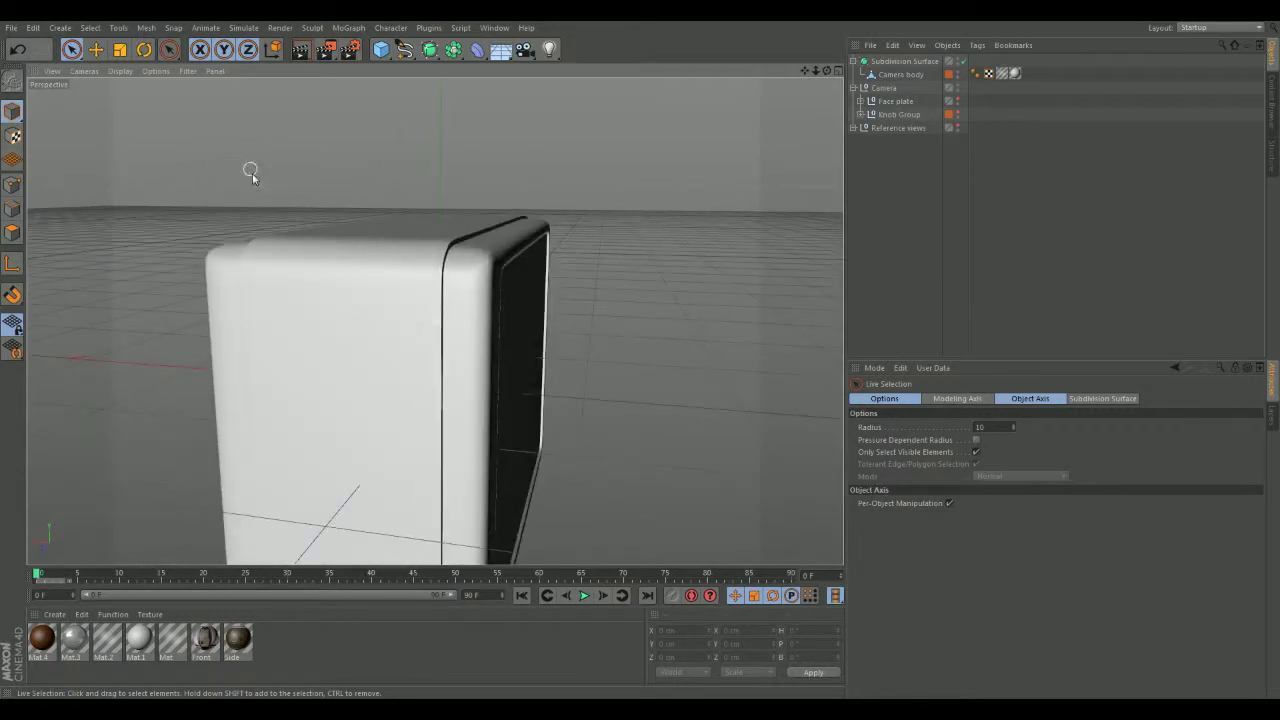
scroll(566, 300, "up", 2)
left_click_drag(566, 300, 639, 332, "alt")
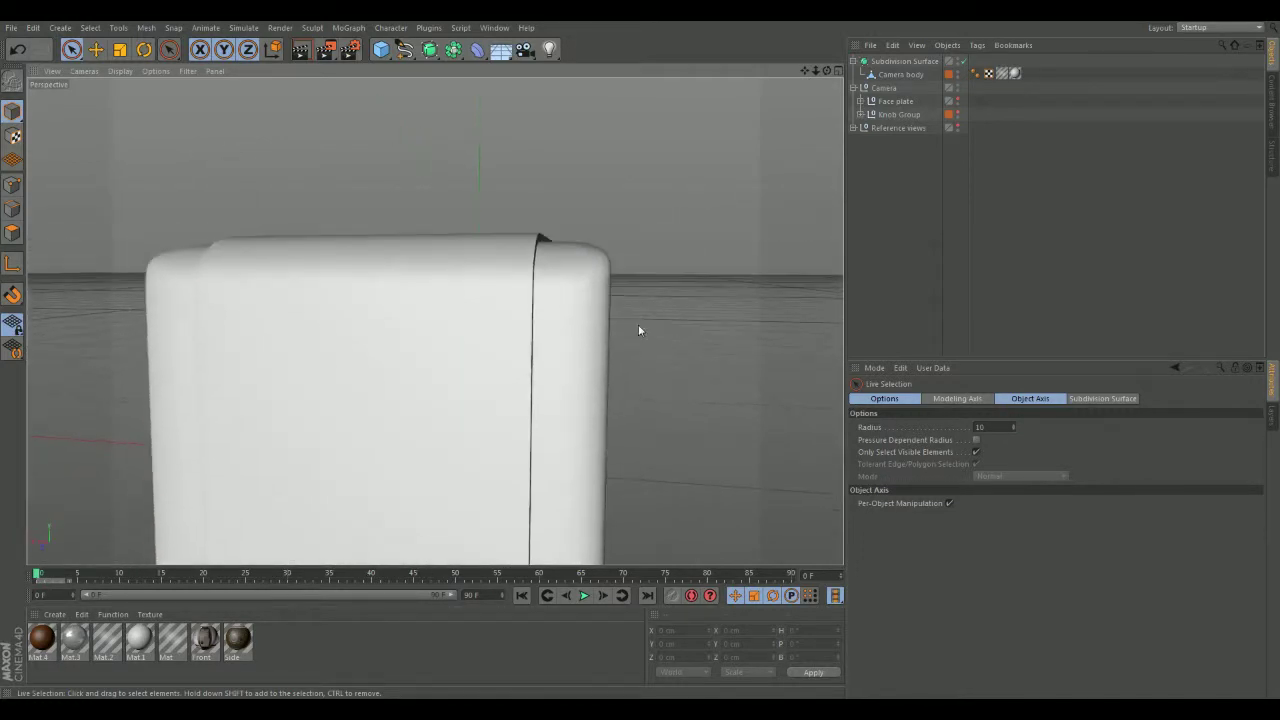
Undo the Subdivision Surface and the most recent extrusions and inset of the central band.
key("ctrl+z")
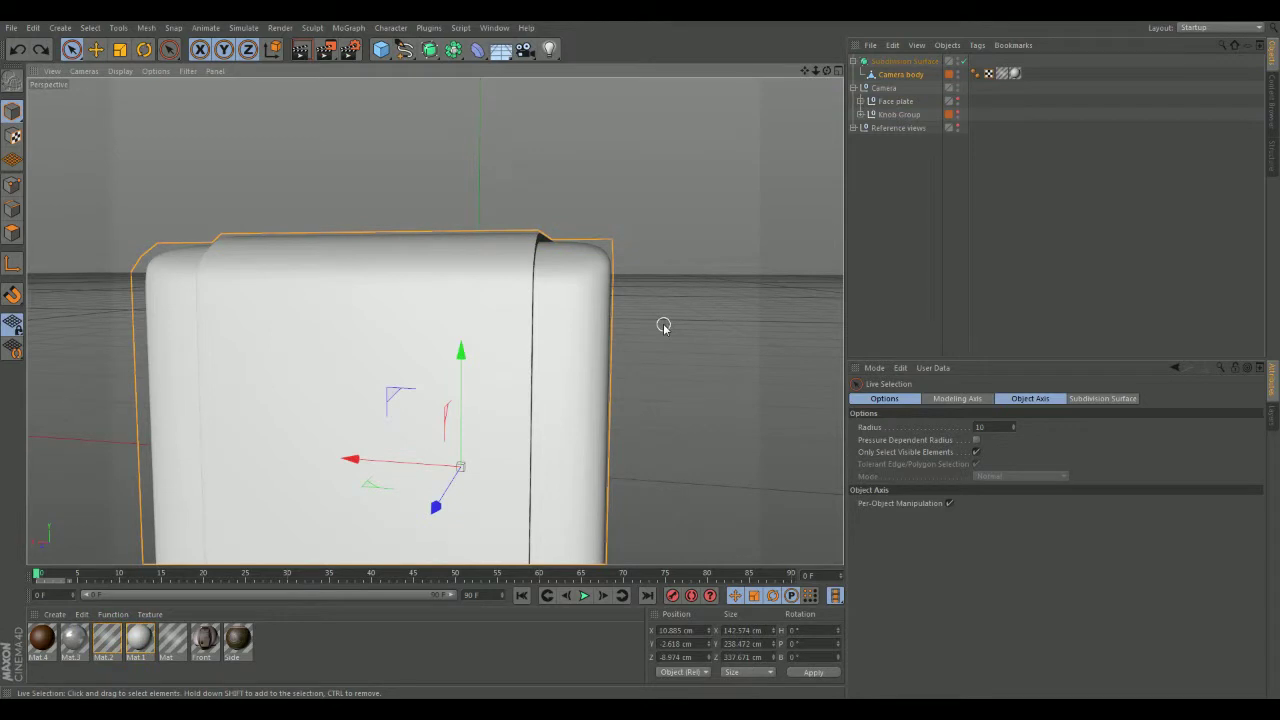
key("ctrl+z")
key("ctrl+z")
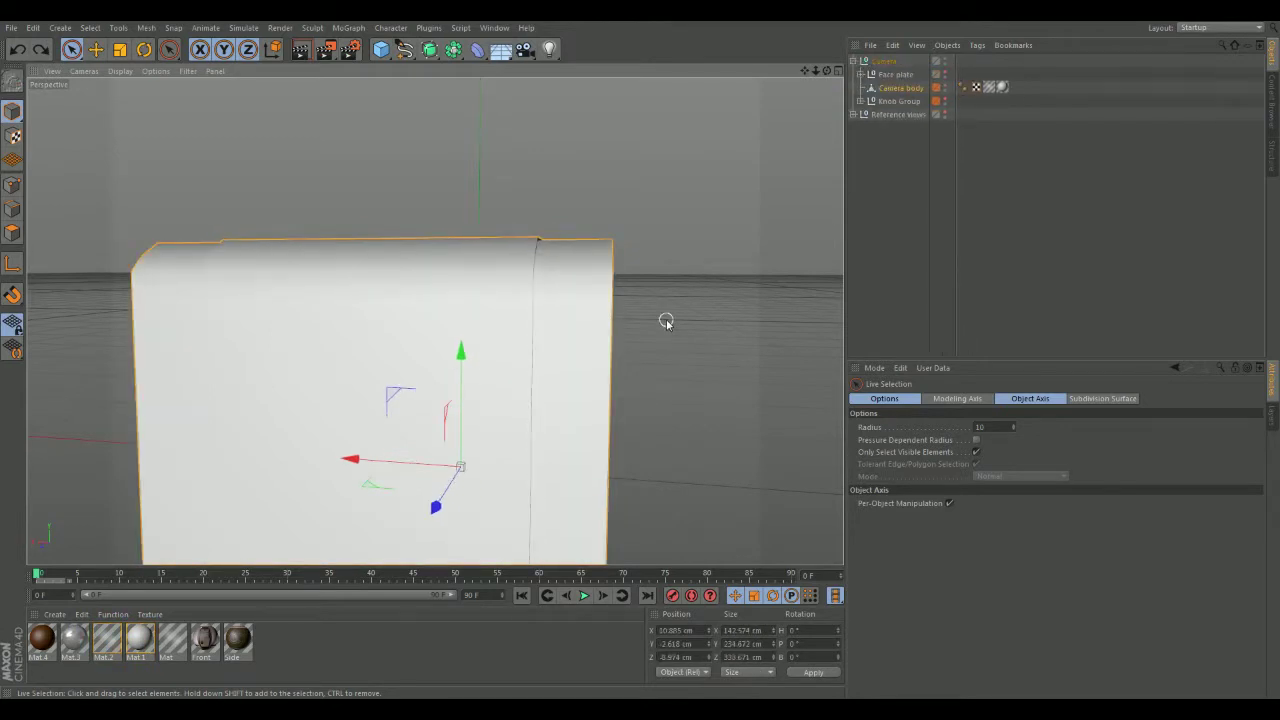
left_click_drag(666, 321, 716, 347, "alt")
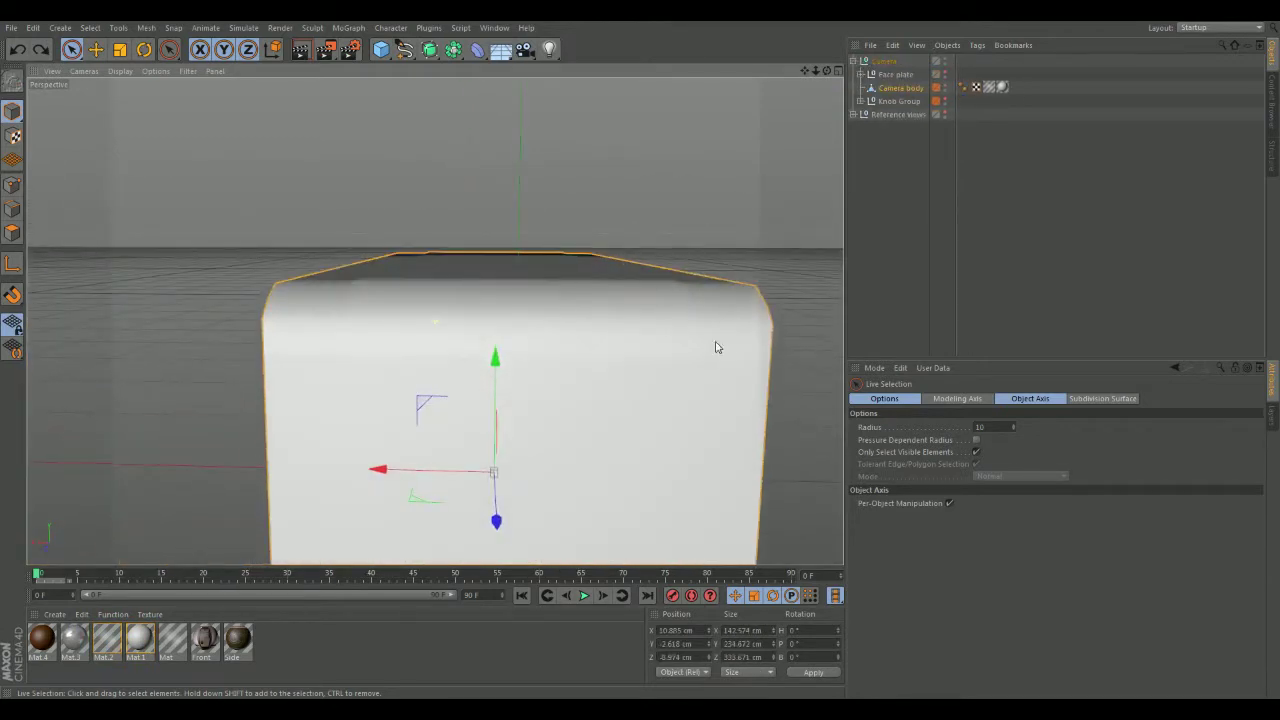
Add a Subdivision Surface, place the Camera body inside it and examine the smoothed band seam.
left_click(430, 52)
left_click(904, 102)
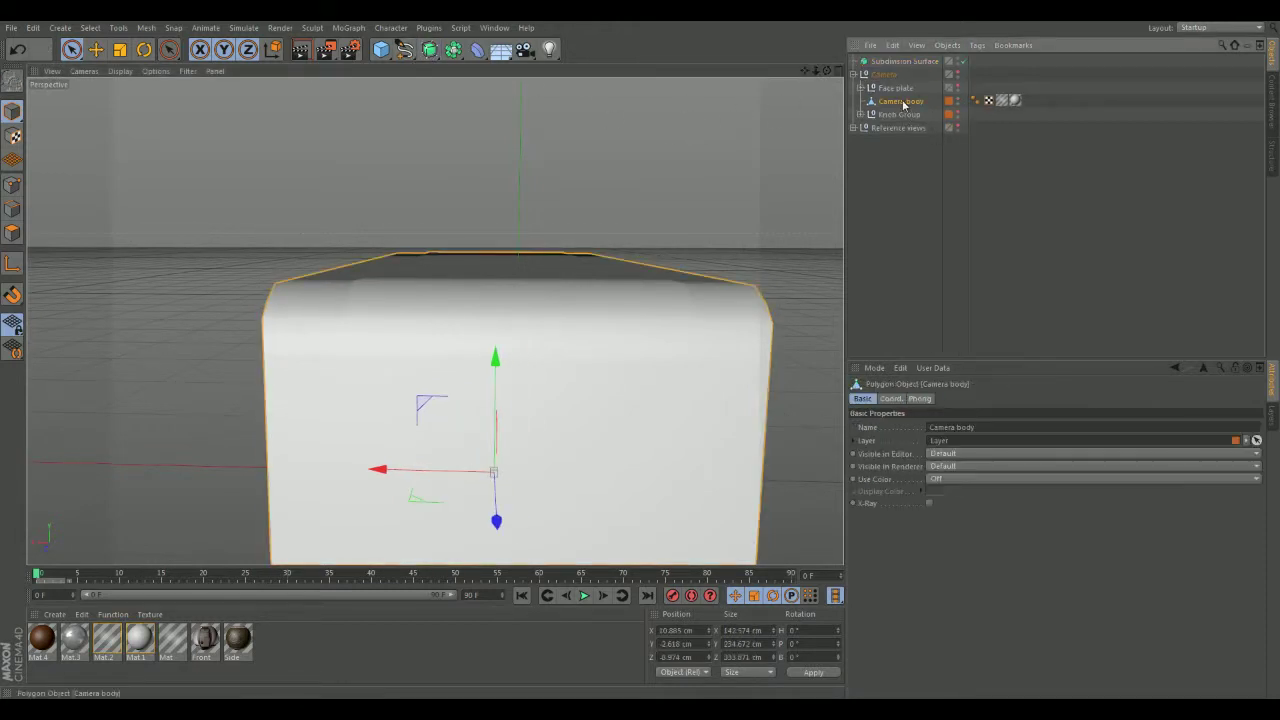
left_click_drag(912, 64, 905, 62)
left_click_drag(640, 160, 656, 182, "alt")
right_click_drag(656, 182, 649, 214, "alt")
left_click_drag(649, 214, 528, 278, "alt")
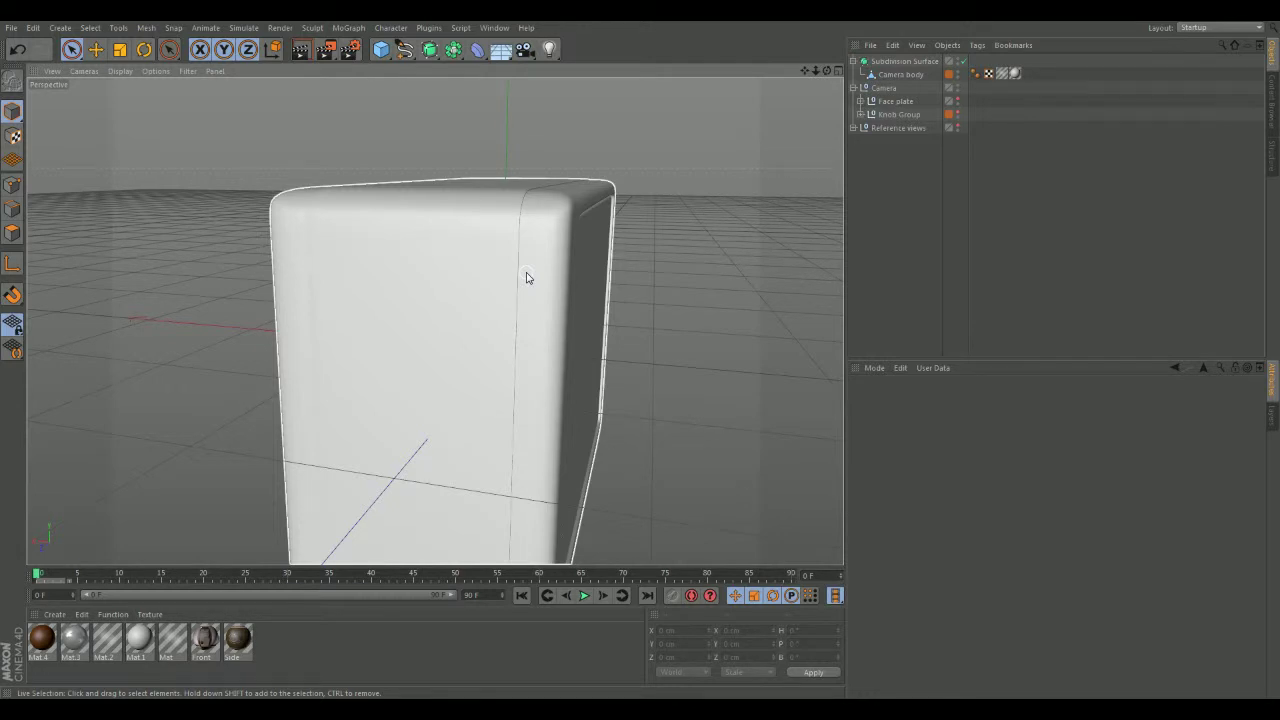
left_click_drag(600, 344, 640, 150, "alt")
Move the Camera body out of the Subdivision Surface to the root level and return to polygon mode with the band selected.
left_click_drag(893, 74, 906, 186)
left_click_drag(790, 300, 625, 250, "alt")
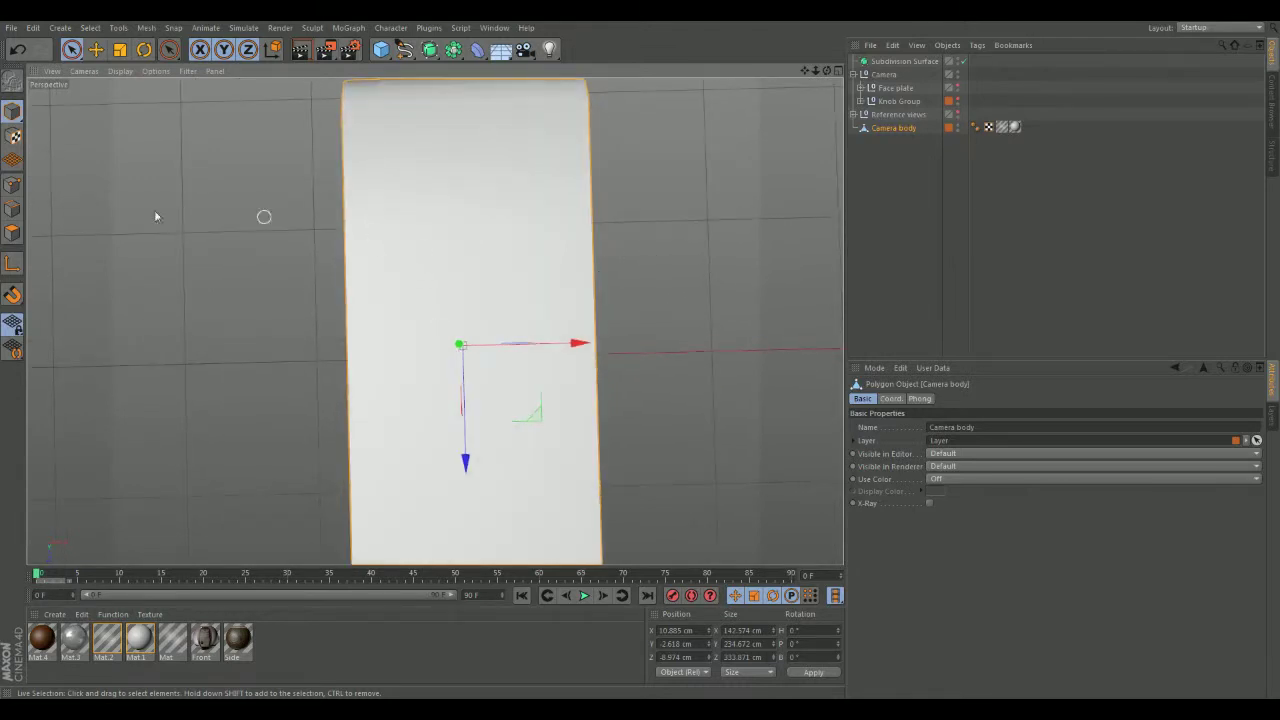
left_click(12, 232)
left_click_drag(734, 309, 718, 244, "alt")
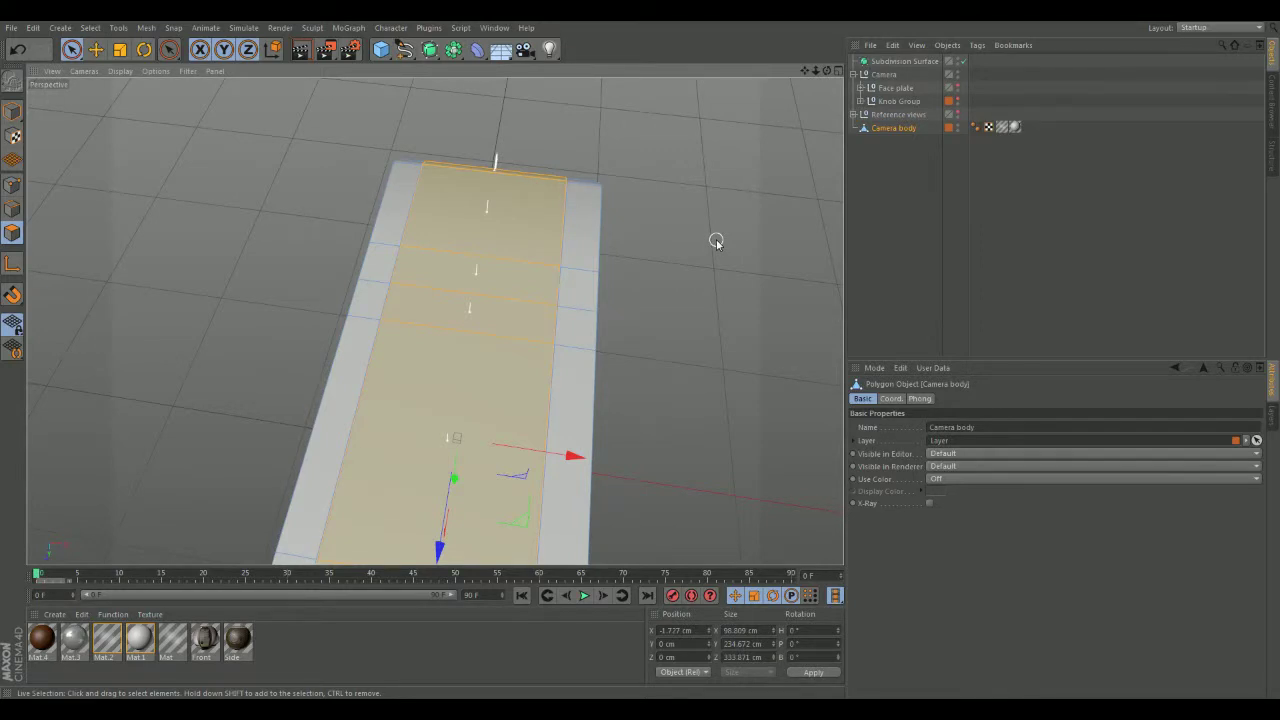
left_click_drag(630, 247, 652, 163, "alt")
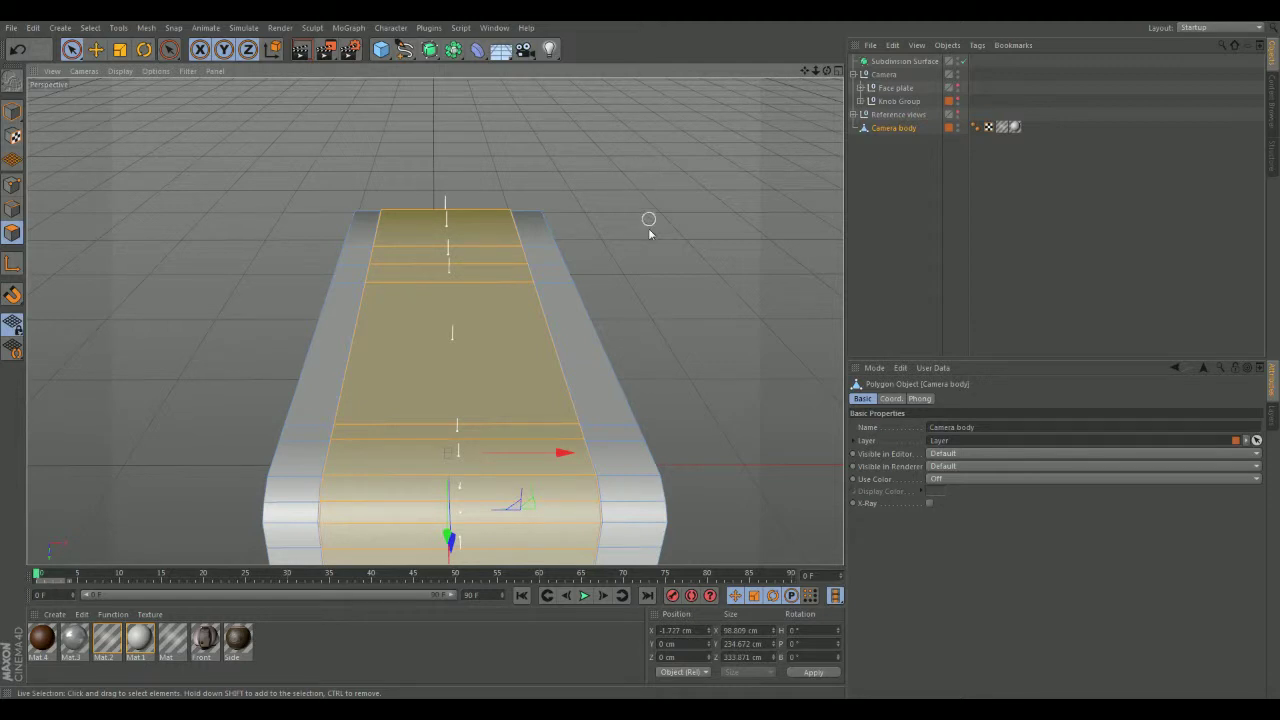
Make the Knob Group visible and examine the selected central band around the camera body.
left_click_drag(648, 209, 667, 242, "alt")
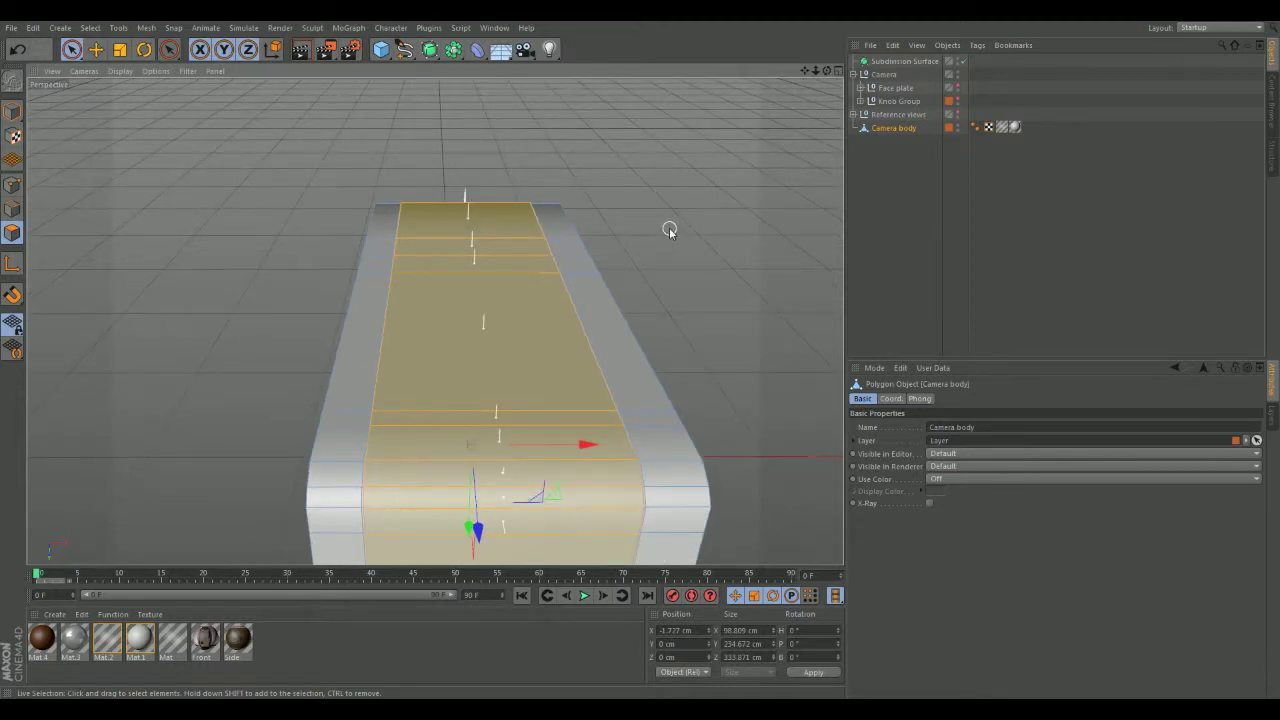
left_click_drag(680, 237, 683, 203, "alt")
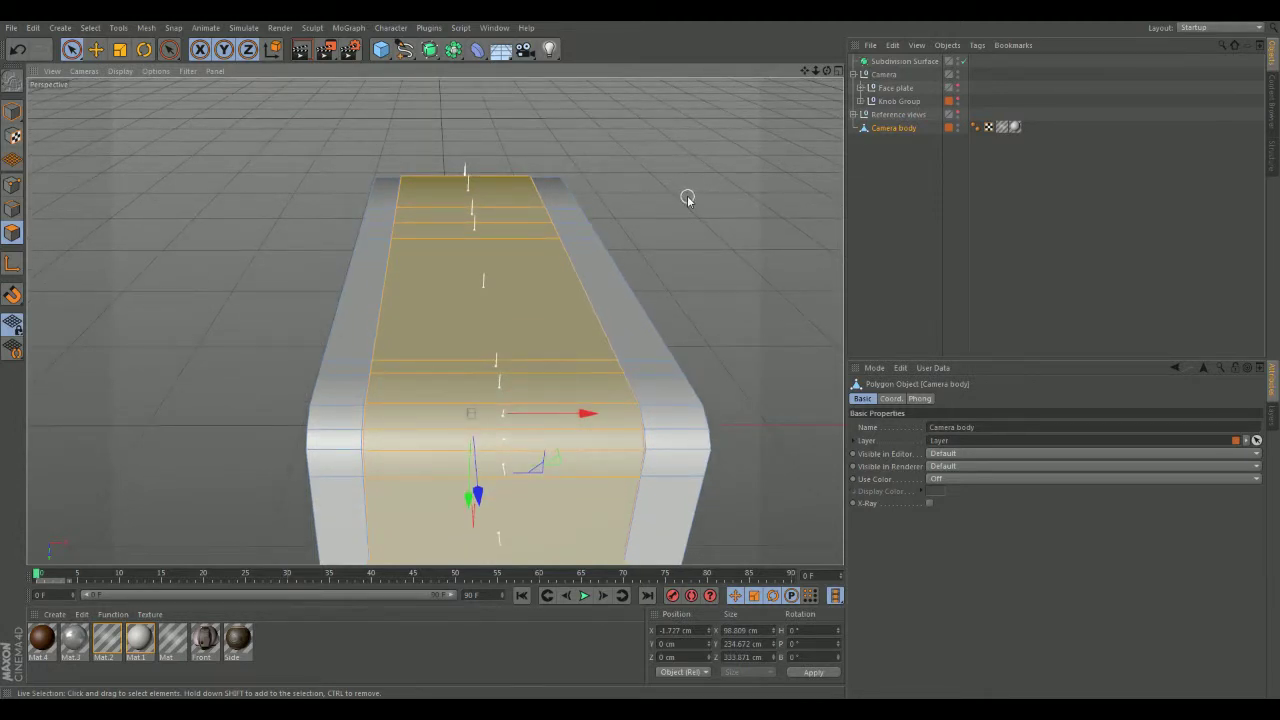
left_click_drag(686, 194, 666, 284, "alt")
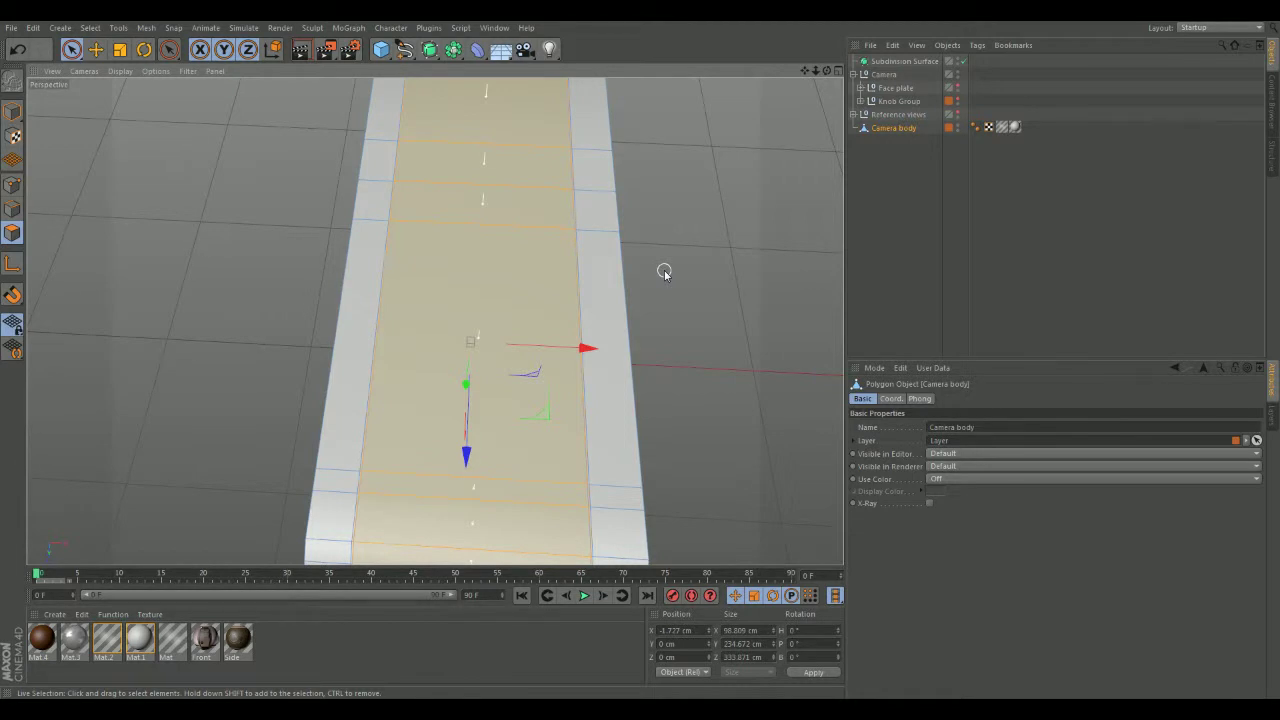
left_click_drag(665, 272, 663, 305, "alt")
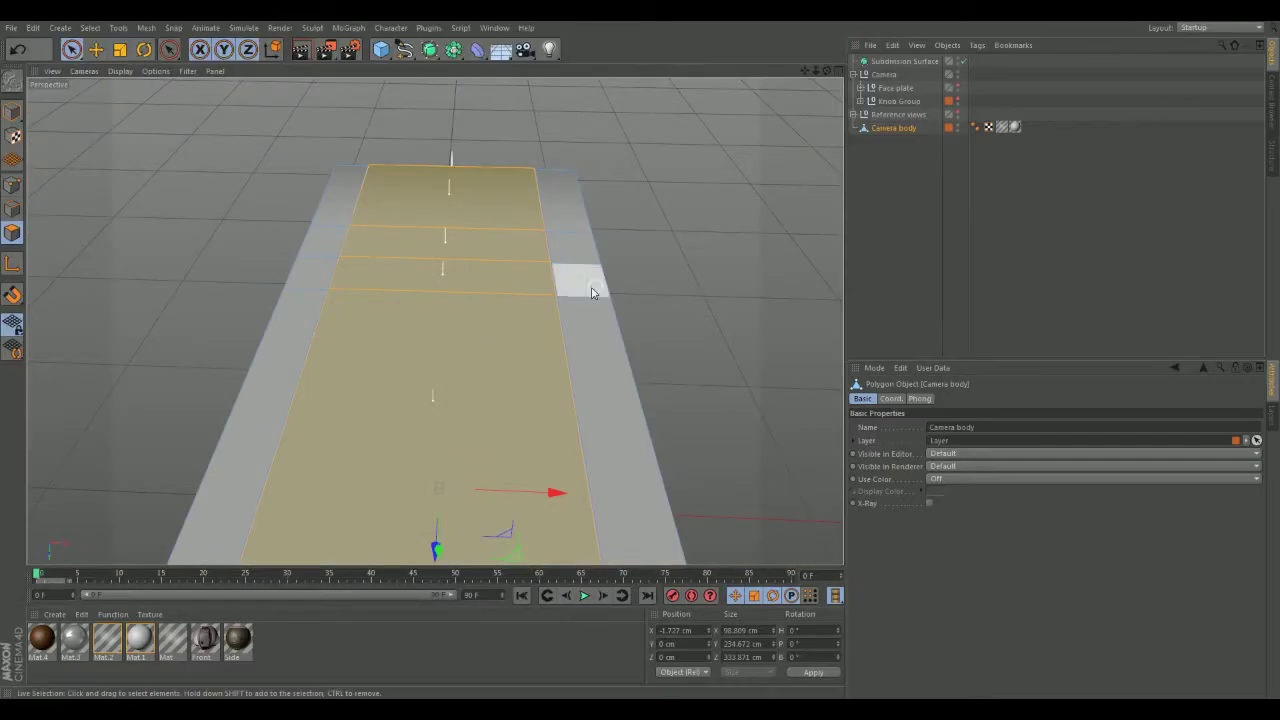
left_click_drag(694, 323, 800, 250, "alt")
left_click_drag(505, 170, 500, 217, "alt")
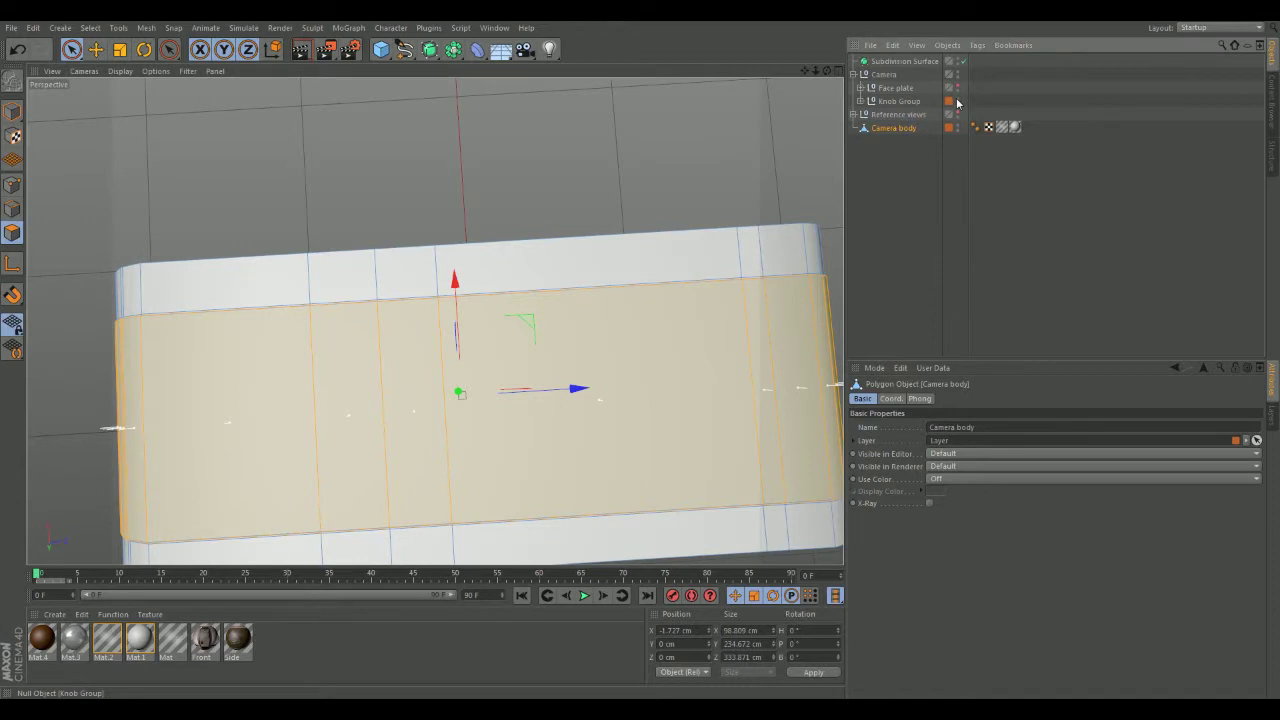
left_click_drag(720, 145, 592, 167, "alt")
left_click_drag(494, 174, 673, 143, "alt")
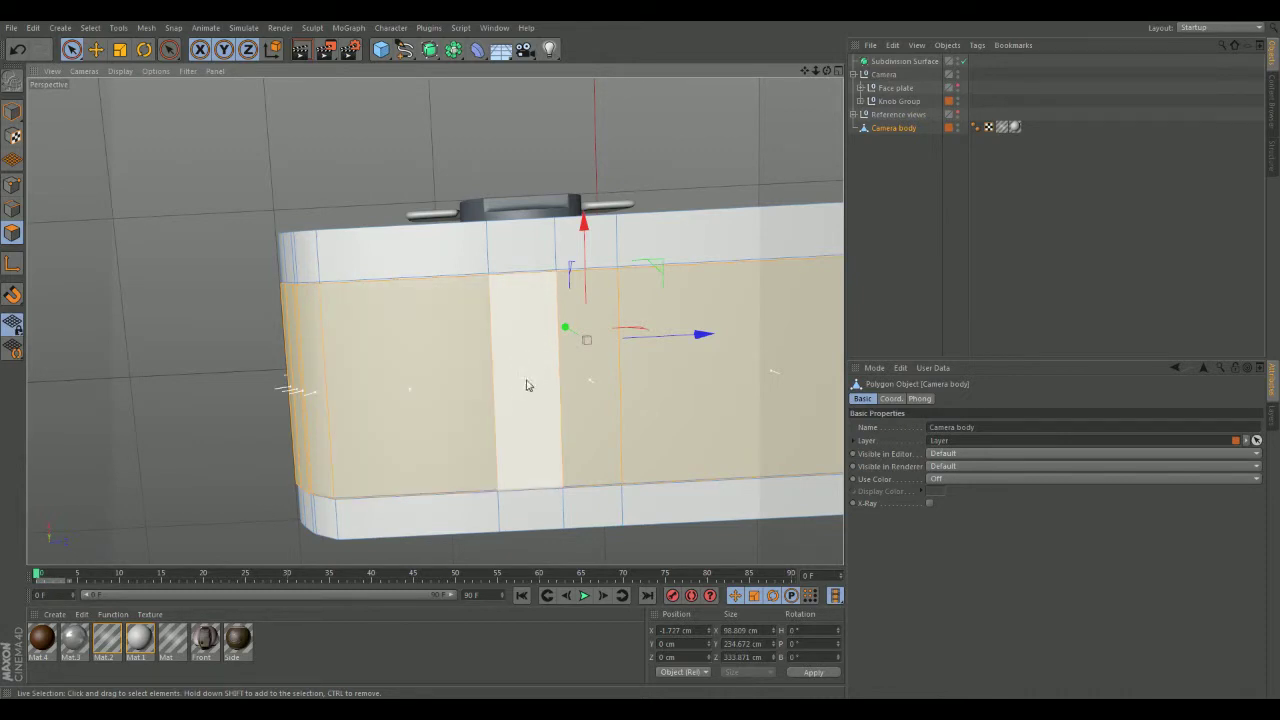
Clear the polygon selection, make the Face plate visible and examine the underside of the camera body.
left_click_drag(677, 214, 683, 232, "alt")
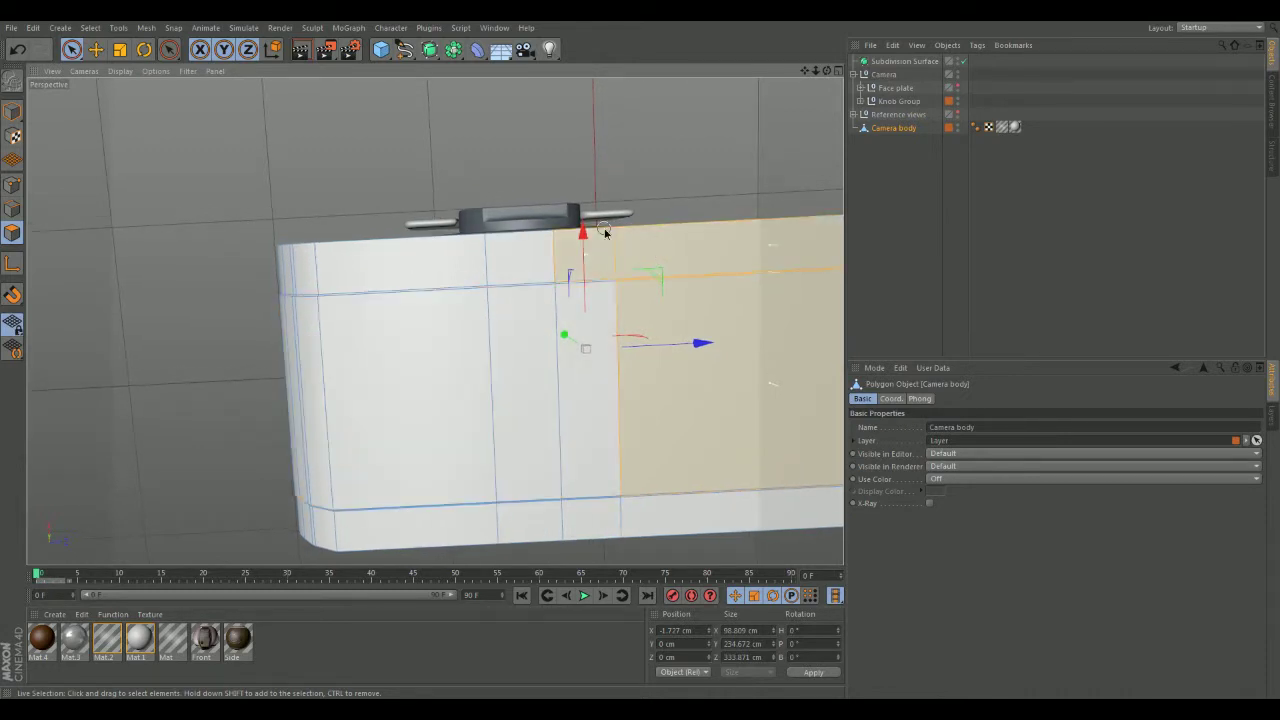
left_click_drag(754, 134, 643, 184, "alt")
left_click_drag(445, 149, 134, 197, "alt")
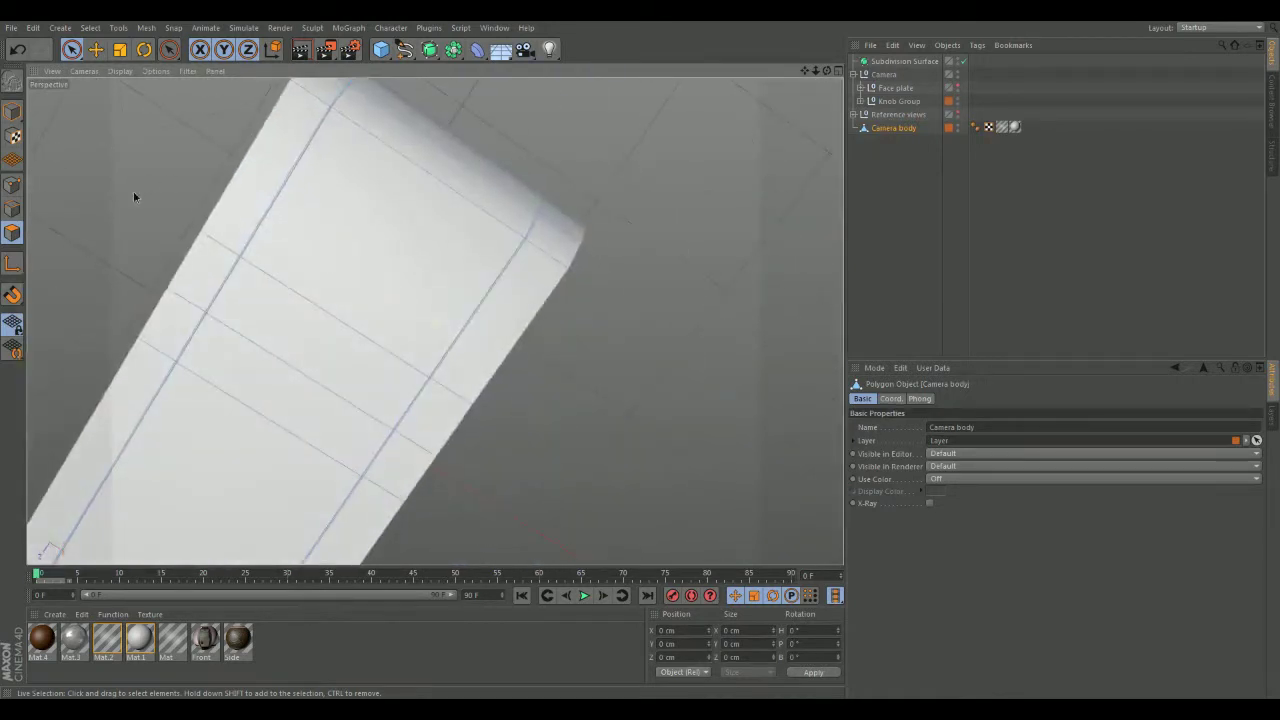
left_click_drag(511, 406, 686, 349, "alt")
right_click_drag(686, 349, 676, 417, "alt")
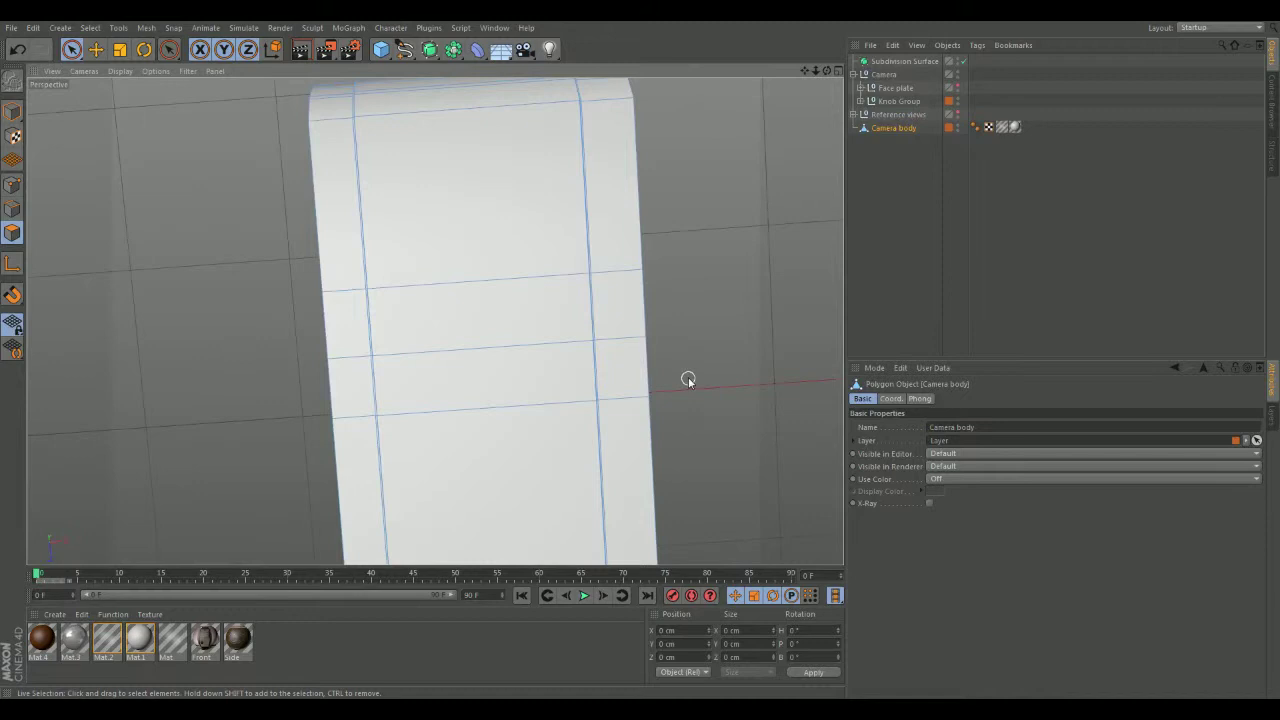
middle_click_drag(688, 380, 628, 371, "alt")
left_click_drag(628, 365, 371, 323, "alt")
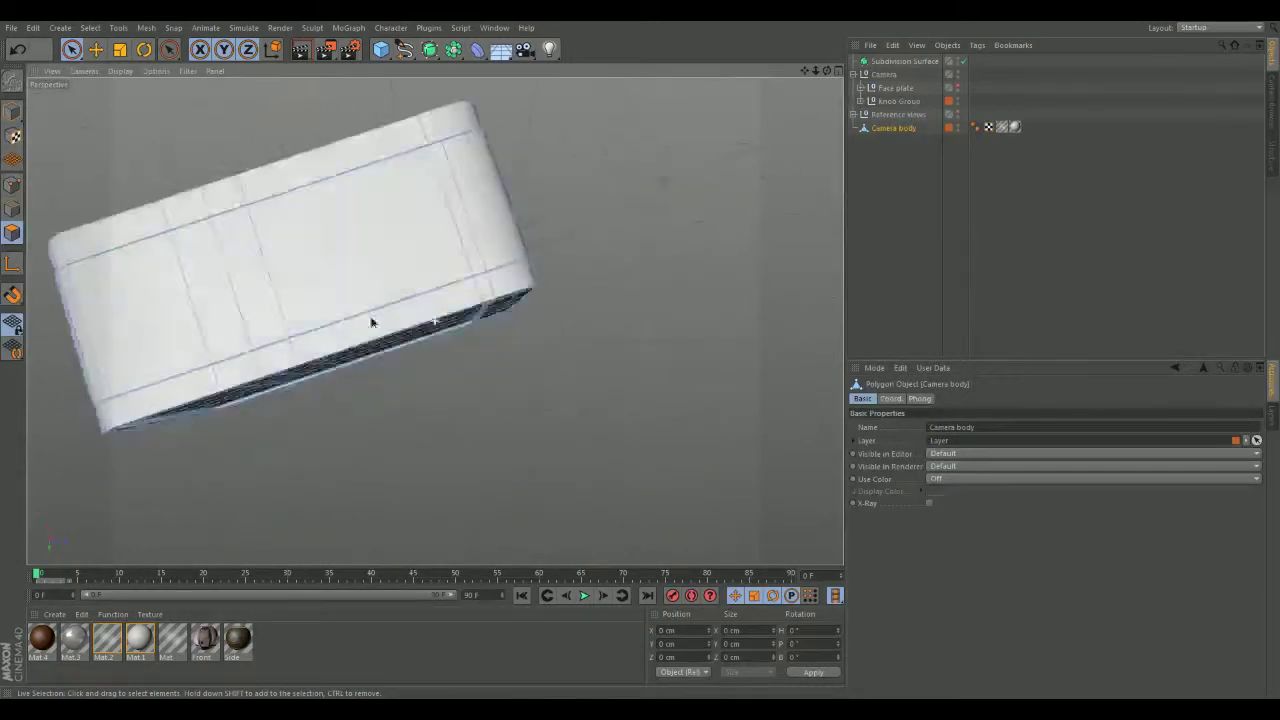
right_click_drag(371, 323, 500, 486, "alt")
left_click_drag(500, 486, 657, 429, "alt")
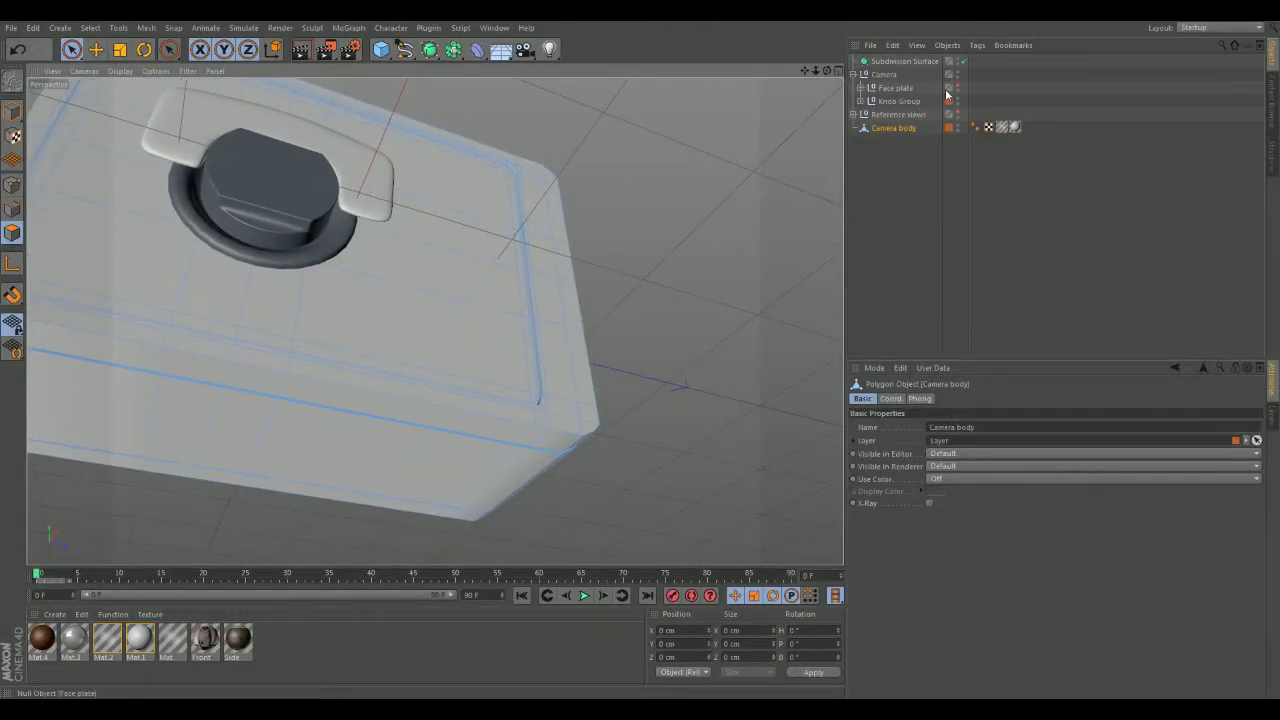
left_click_drag(722, 255, 434, 356, "alt")
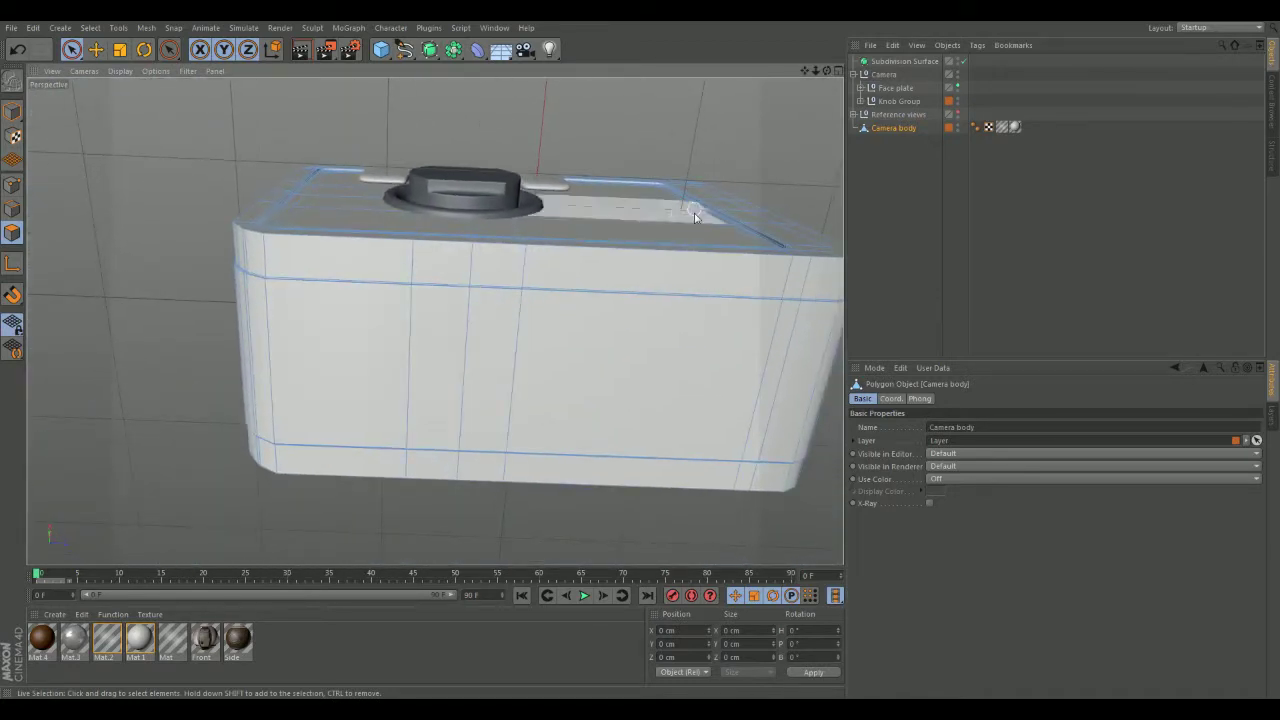
left_click_drag(820, 115, 714, 437, "alt")
Enlarge the Top view and change its camera to Bottom.
middle_click(692, 391)
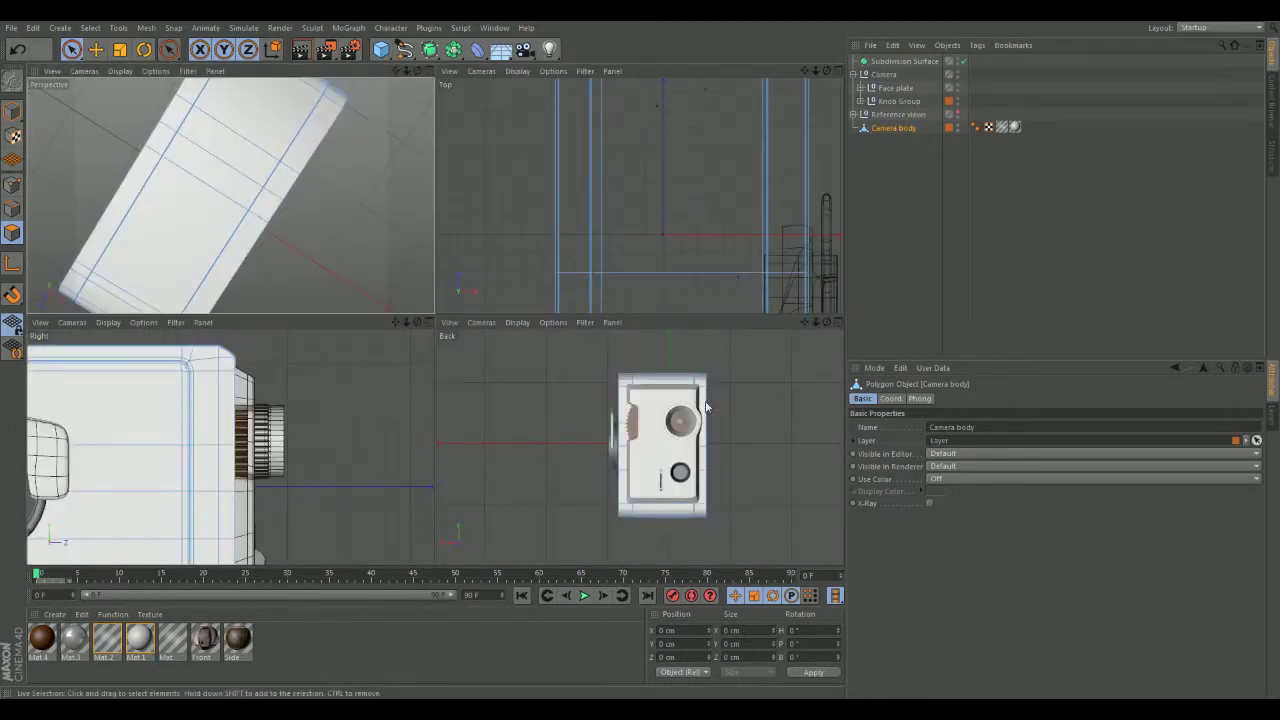
left_click(488, 229)
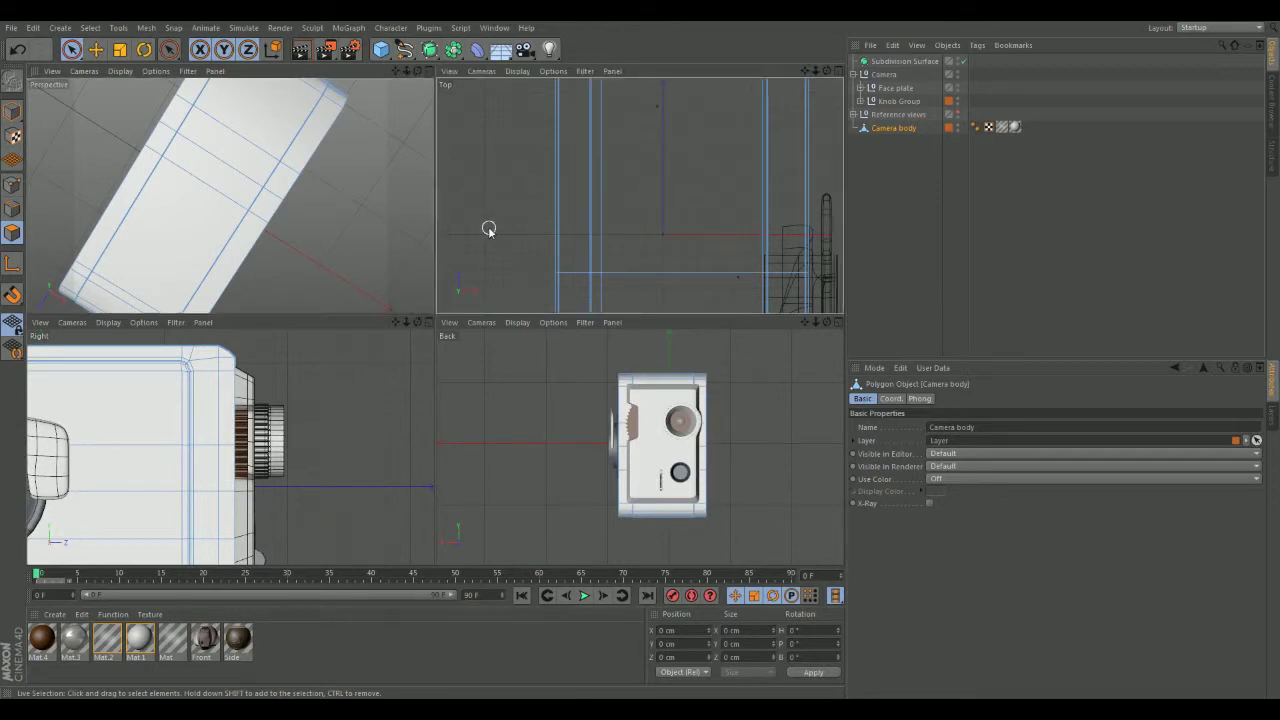
middle_click(488, 229)
scroll(371, 265, "down", 2)
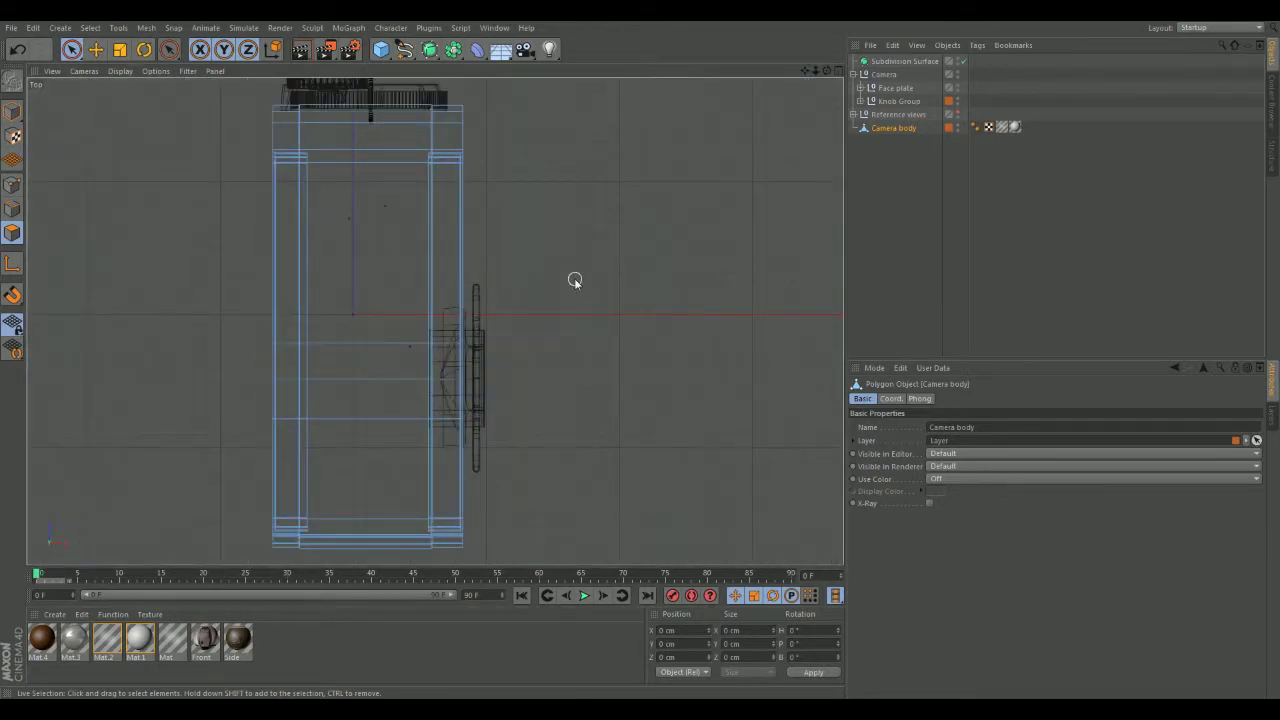
scroll(575, 280, "up", 1)
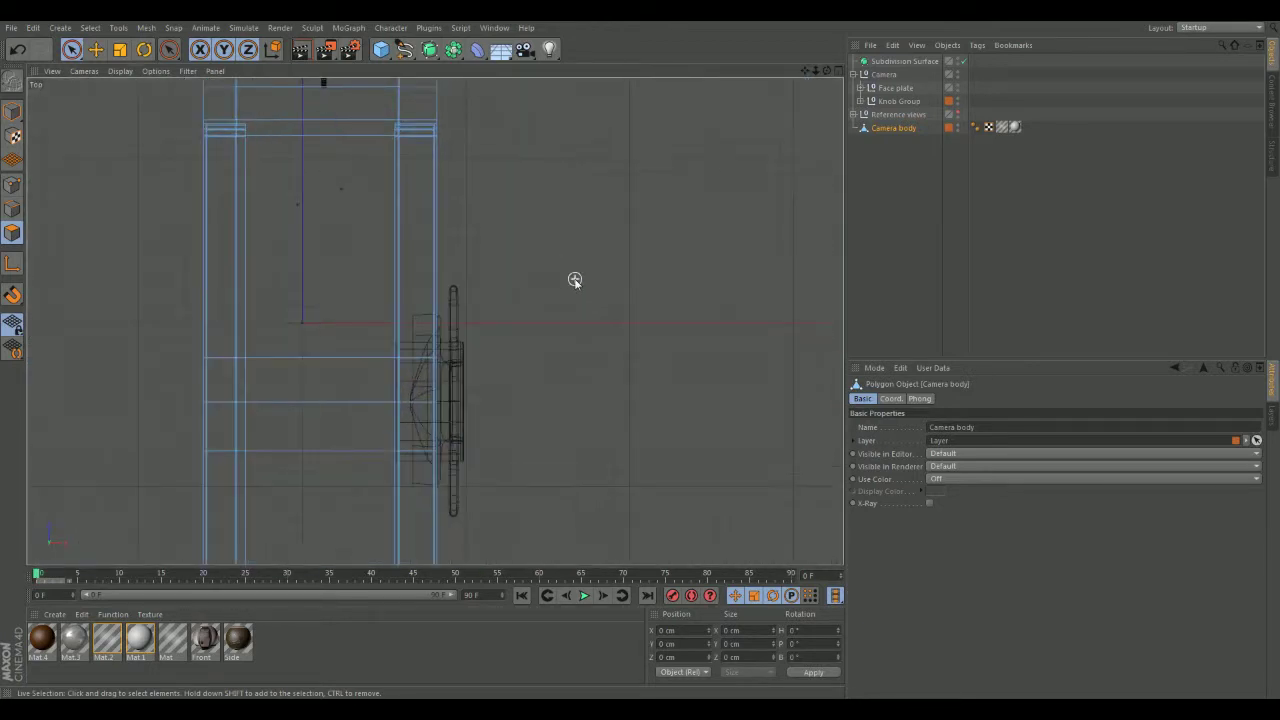
left_click(80, 71)
left_click(88, 243)
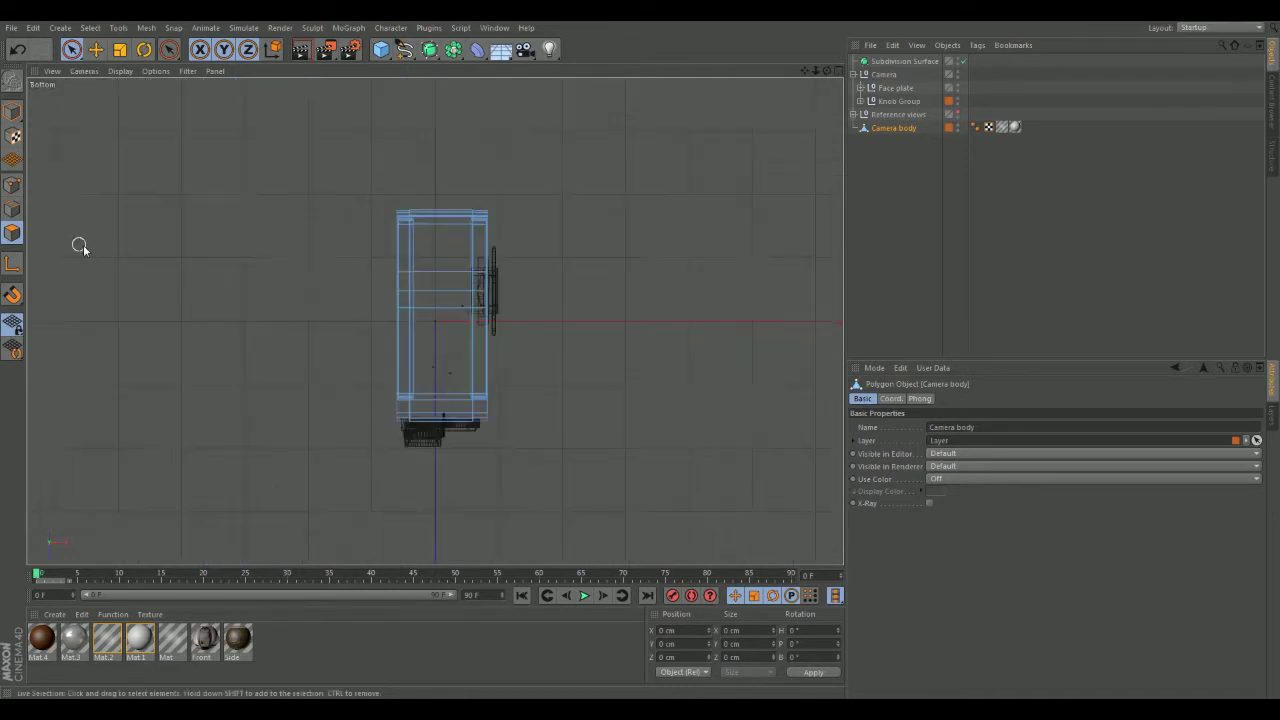
Set the Bottom view's display to Gouraud Shading to work on the camera body's underside beside the knob.
left_click(120, 71)
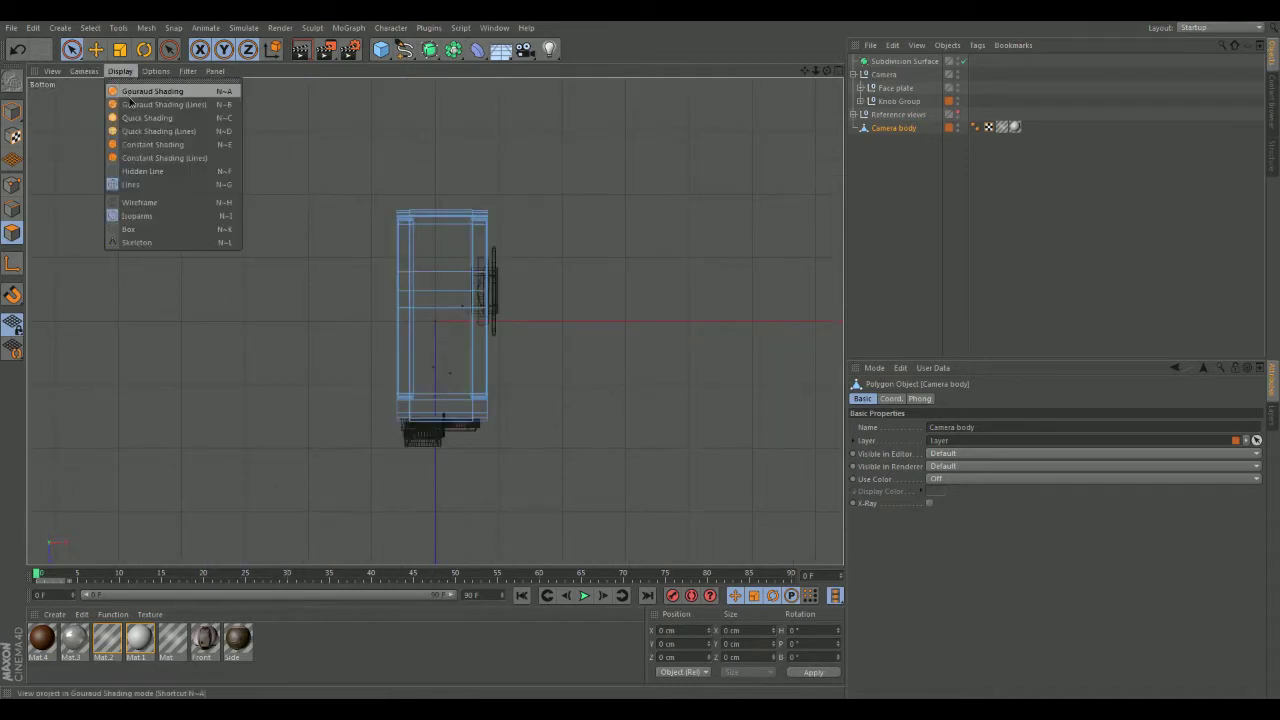
left_click(129, 96)
scroll(620, 350, "up", 10)
middle_click_drag(634, 301, 749, 283, "alt")
scroll(690, 291, "up", 3)
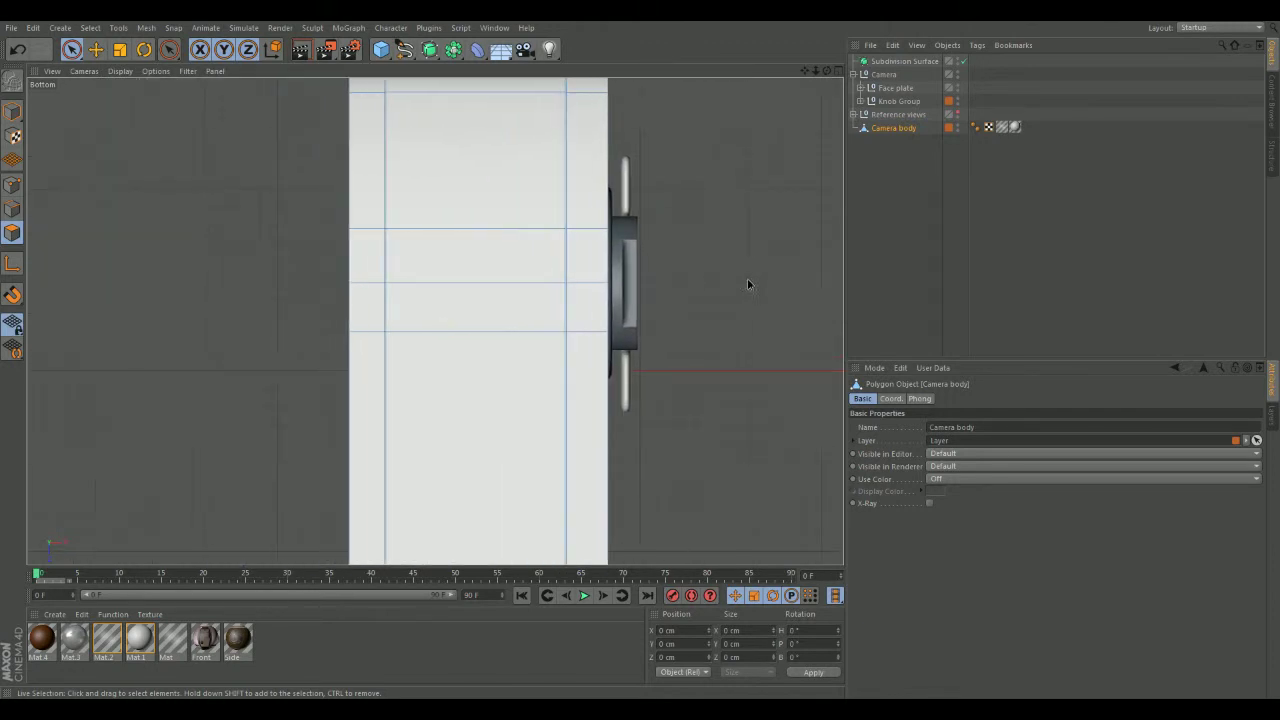
Cut two lengthwise loops with the Knife in Loop mode through the knob-side half of the camera body's central band.
right_click(202, 249)
left_click(238, 306)
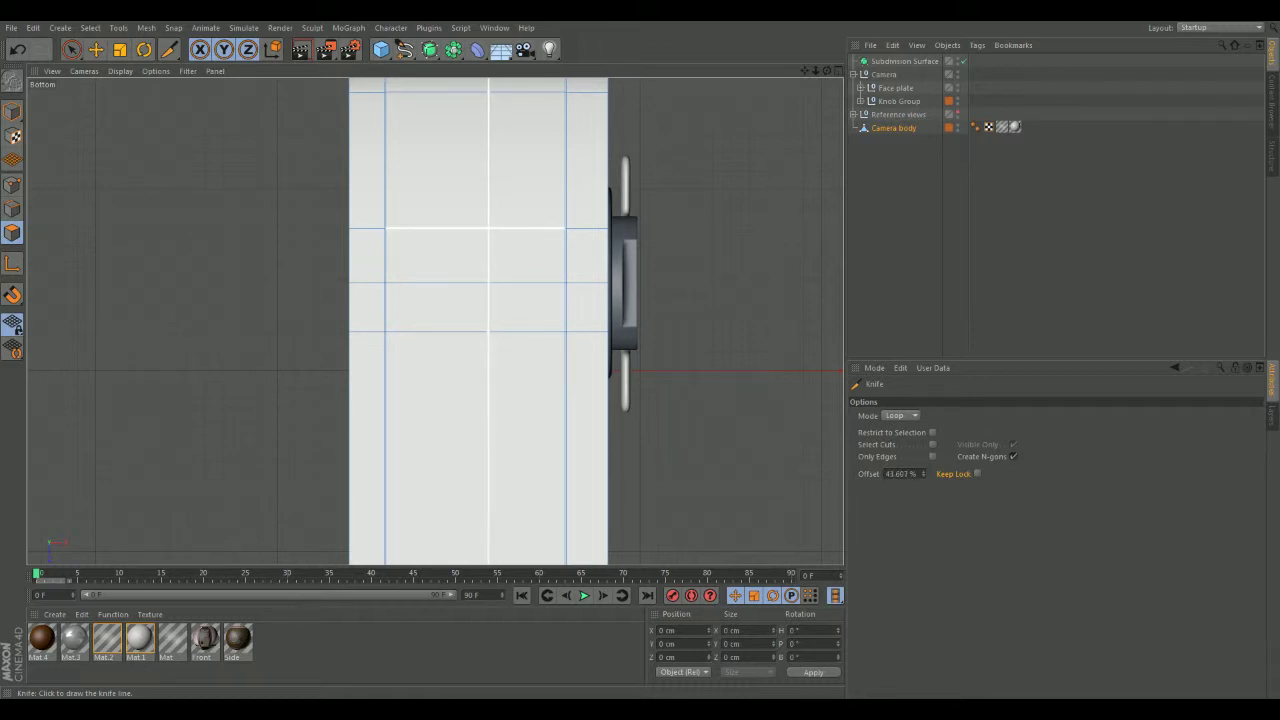
left_click(491, 228)
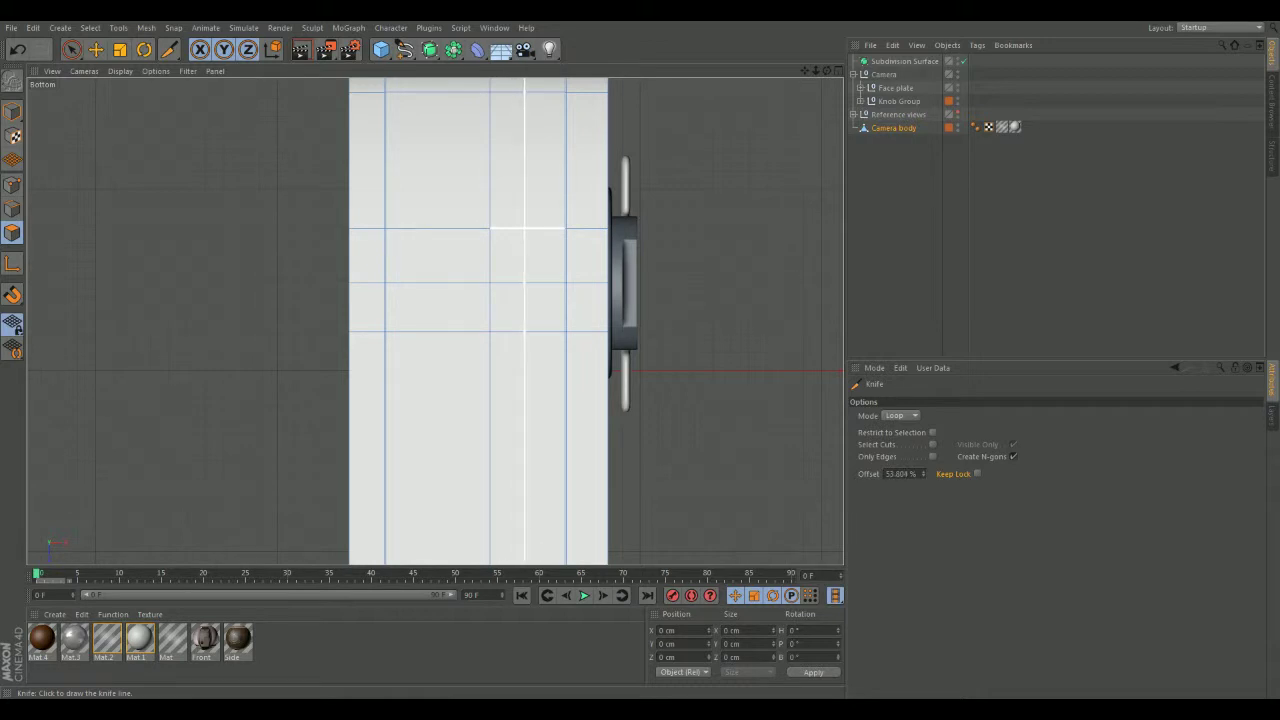
left_click(525, 228)
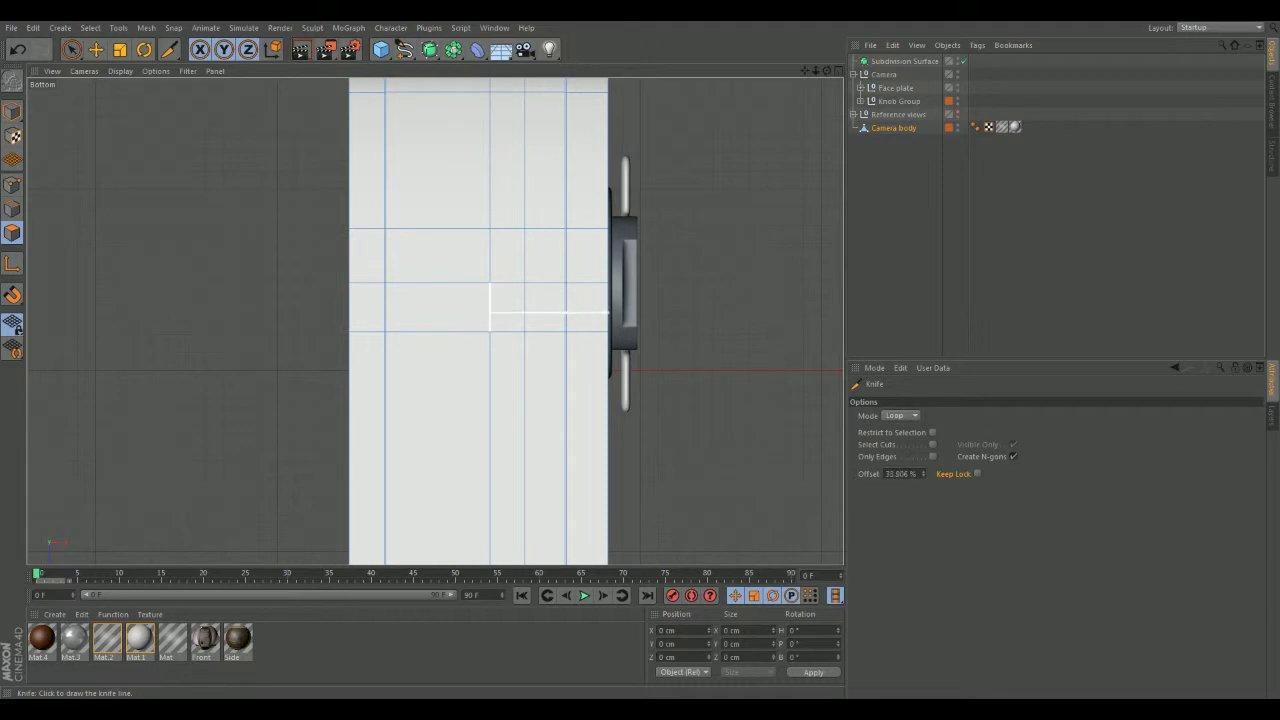
Try extra Knife cuts: a lengthwise loop between the two new loops and a crosswise cut beside the knob.
left_click(507, 228)
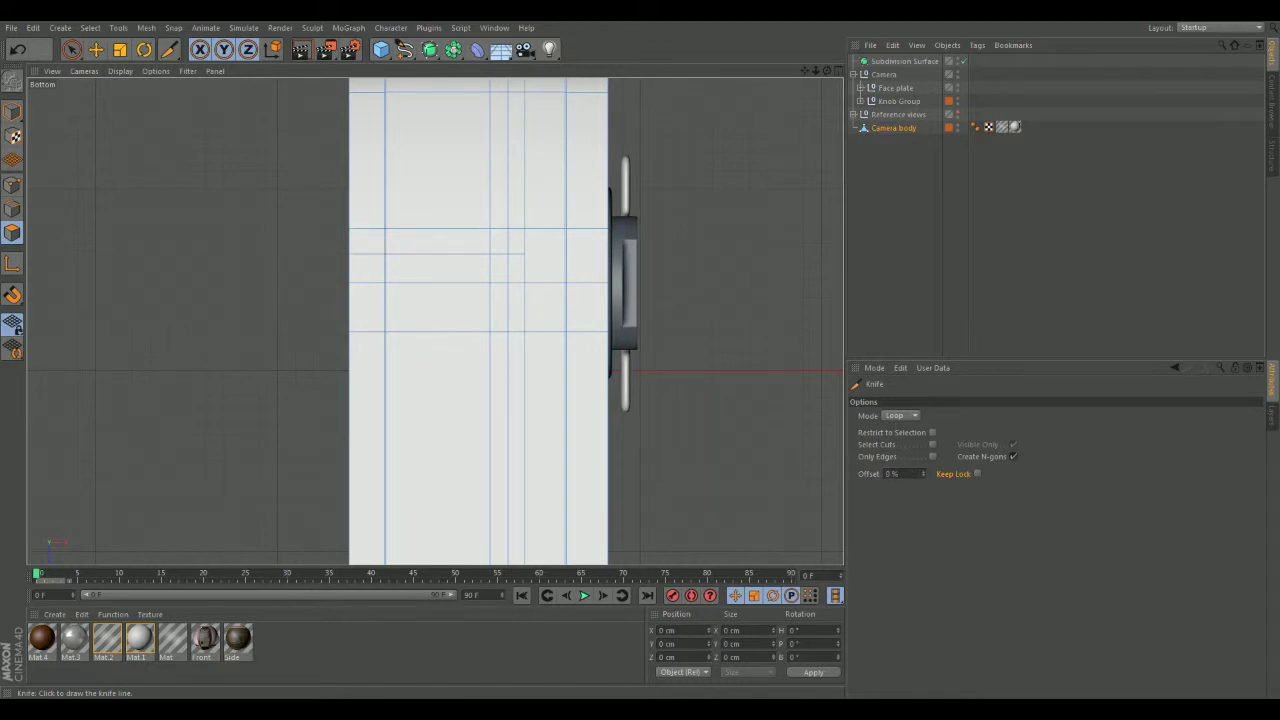
key("ctrl+z")
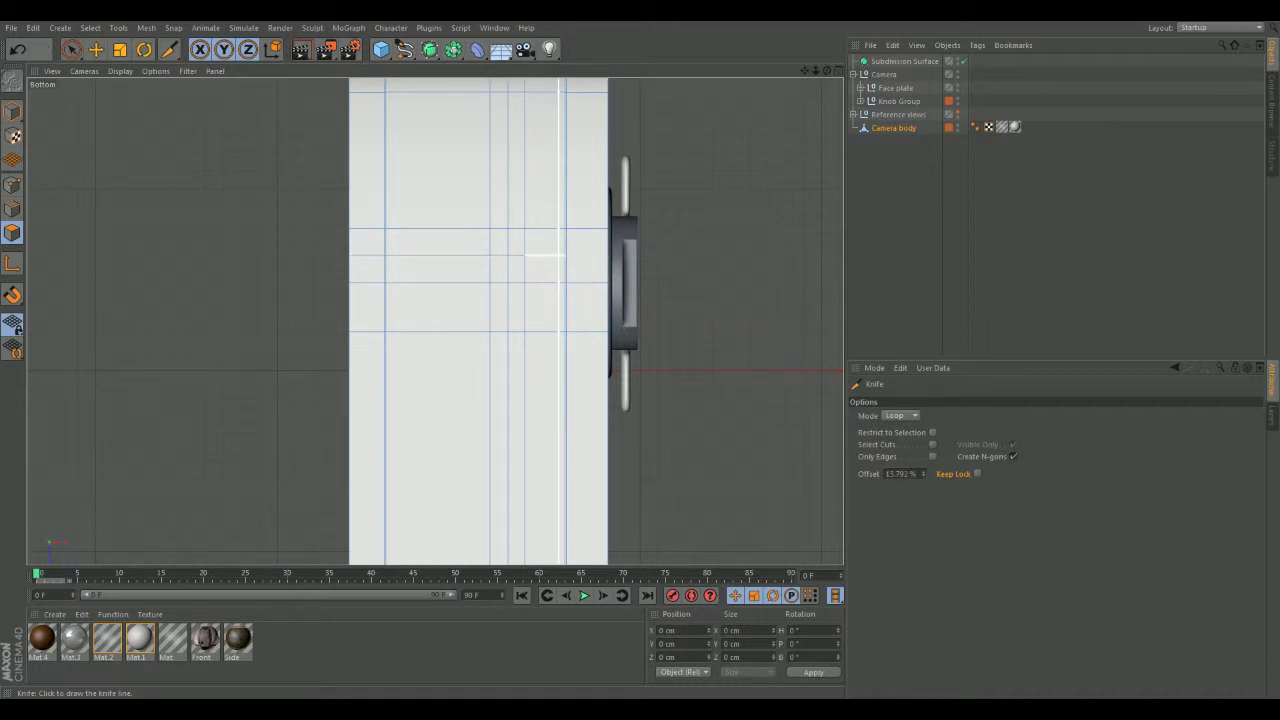
left_click(565, 266)
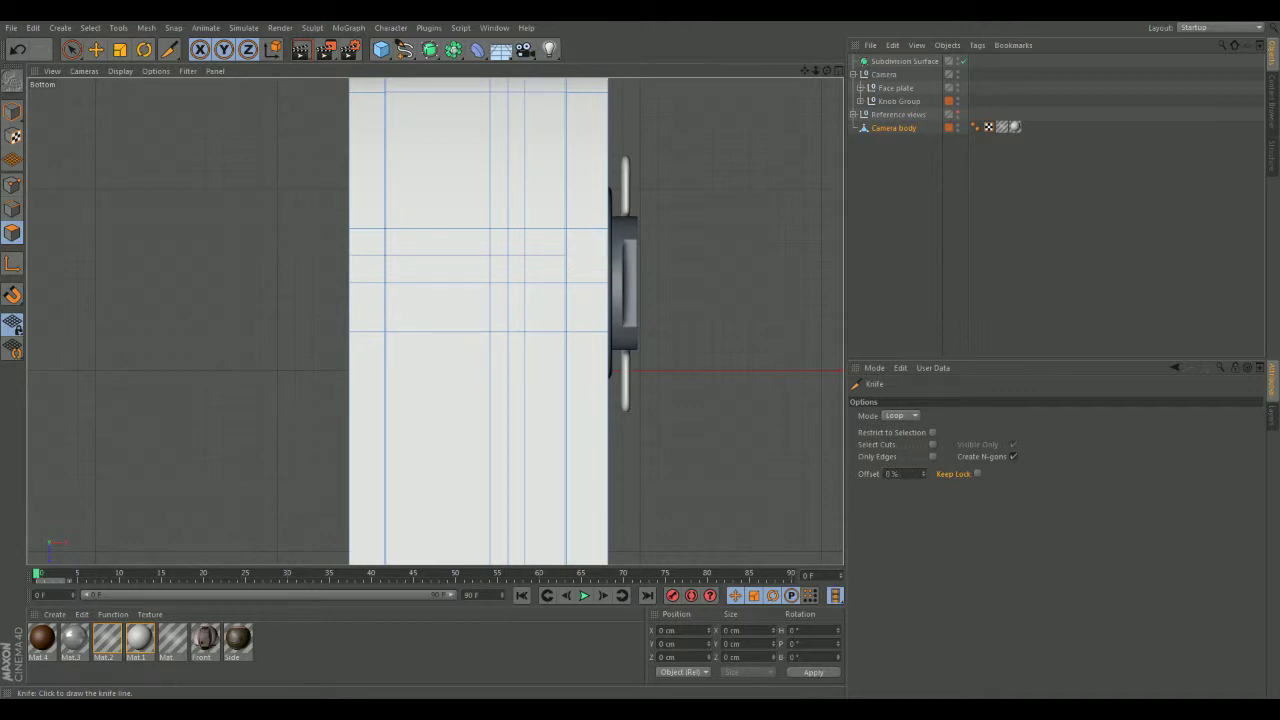
Return to the Perspective view and bring up the newly cut area on the camera body's underside.
middle_click(685, 324)
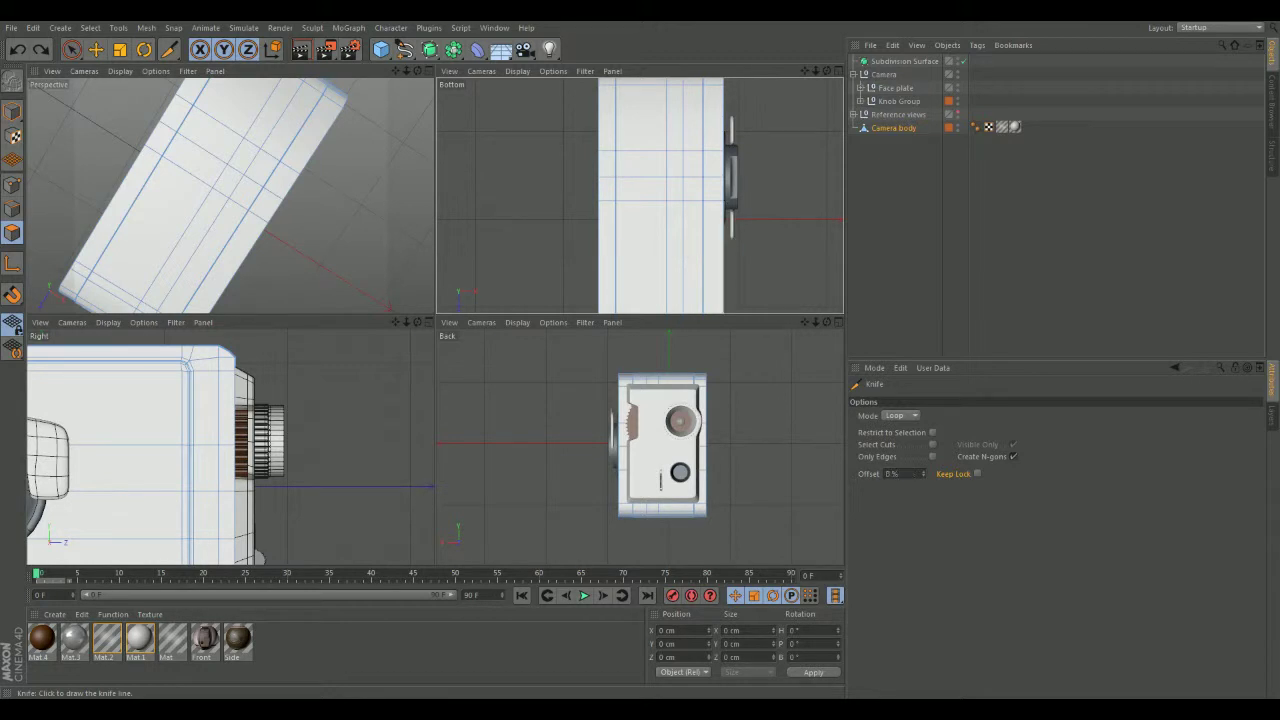
middle_click(374, 247)
scroll(360, 240, "down", 3)
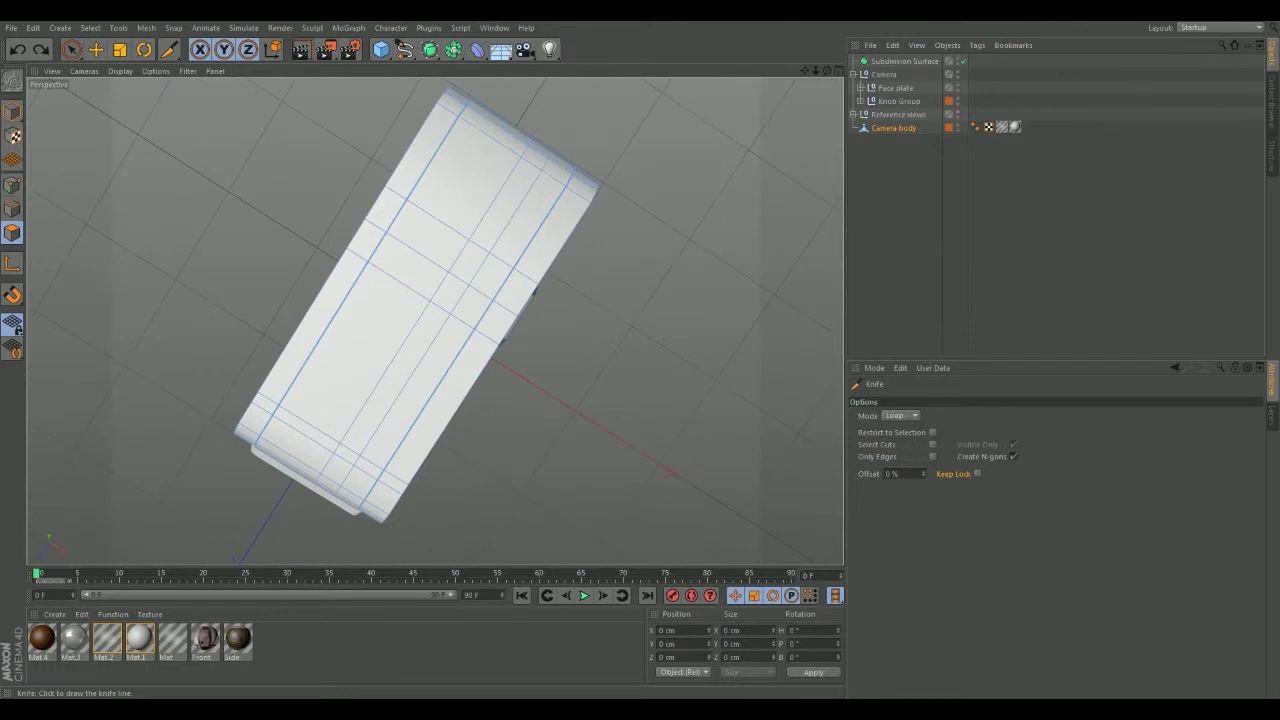
left_click_drag(434, 320, 434, 320, "alt")
left_click_drag(791, 171, 791, 171, "alt")
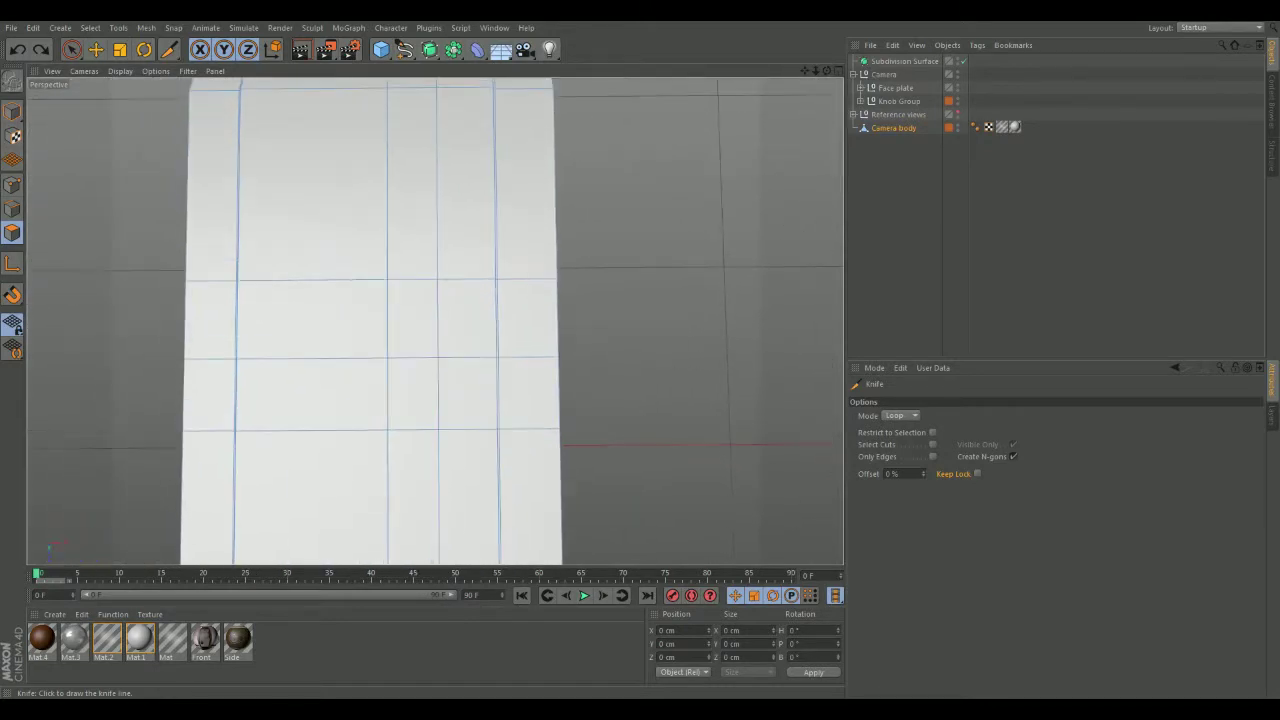
Select the four band polygons beside the knob on the underside with Live Selection and delete them.
left_click(72, 52)
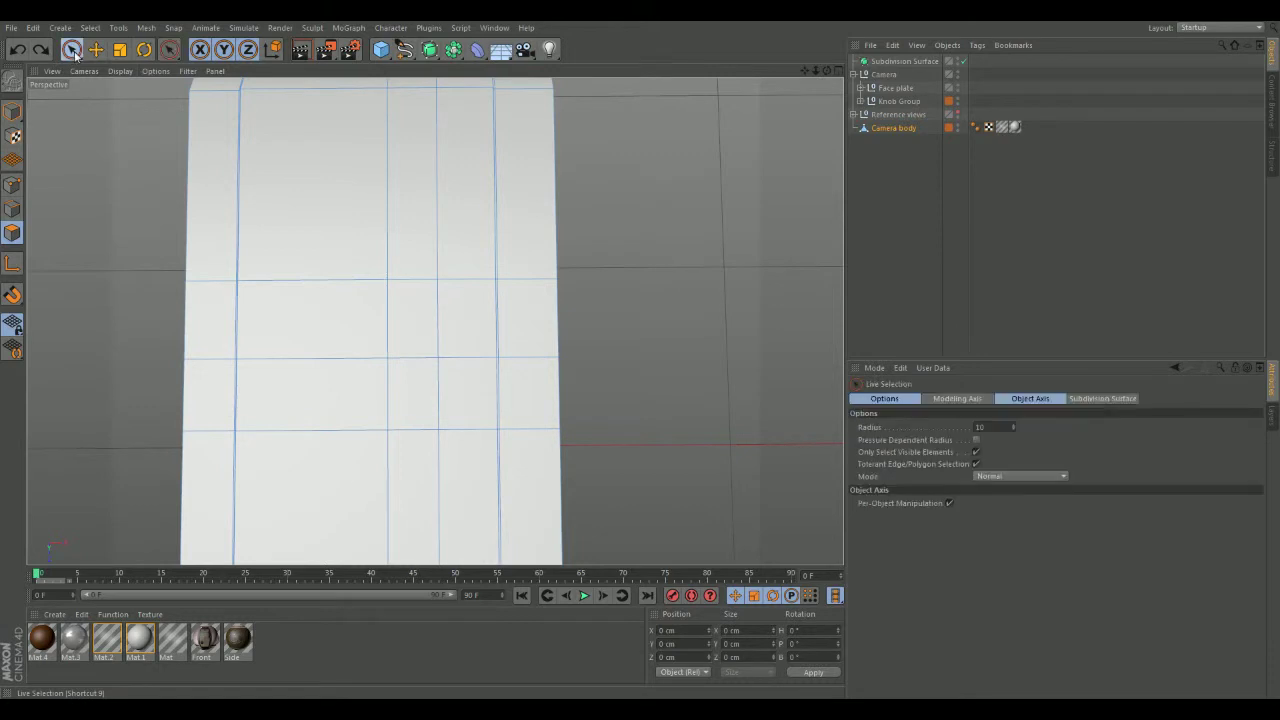
left_click(406, 320)
left_click(474, 334, "shift")
left_click_drag(469, 391, 434, 394, "shift")
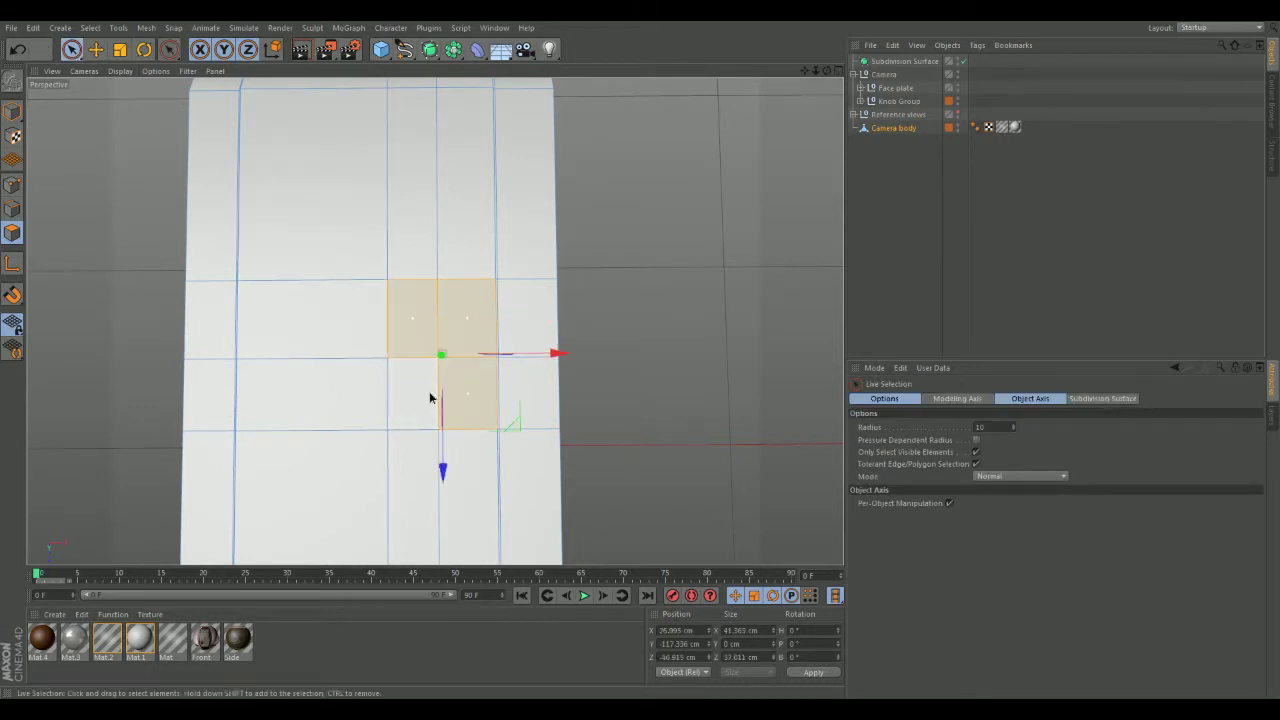
key("Delete")
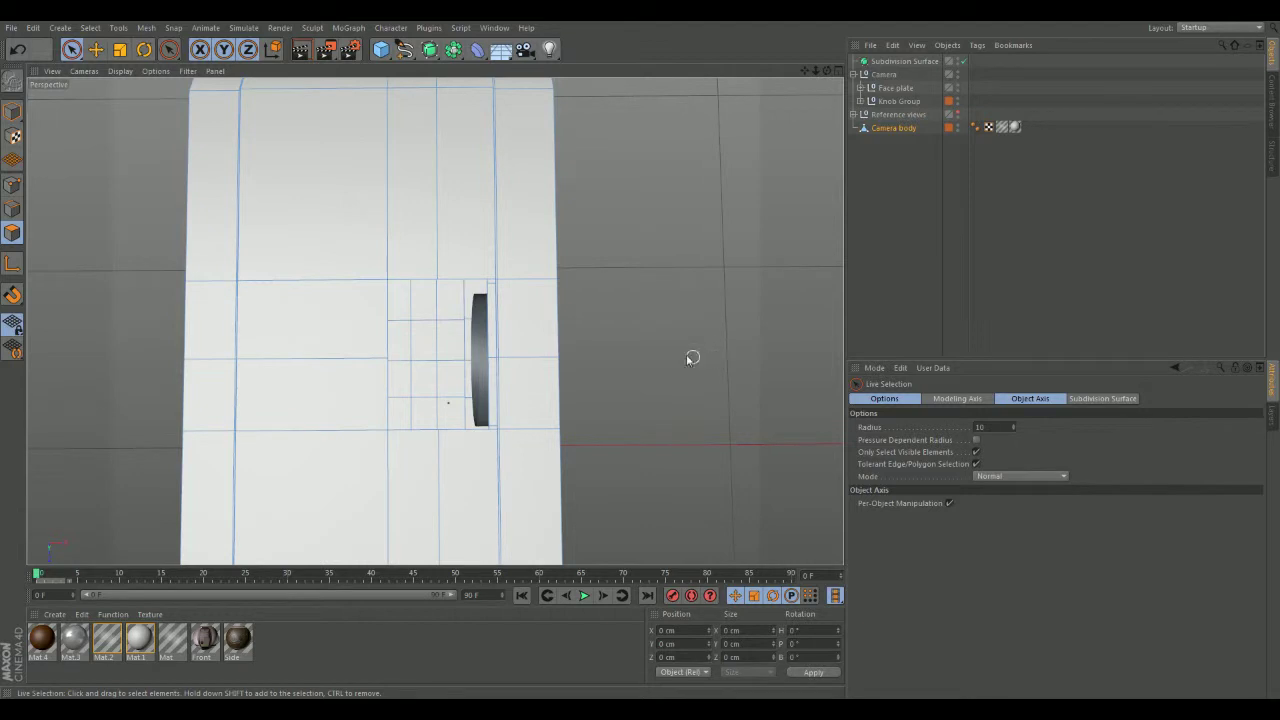
Undo the deletion of the four underside polygons and clear the selection.
left_click_drag(655, 242, 322, 180, "alt")
key("ctrl+z")
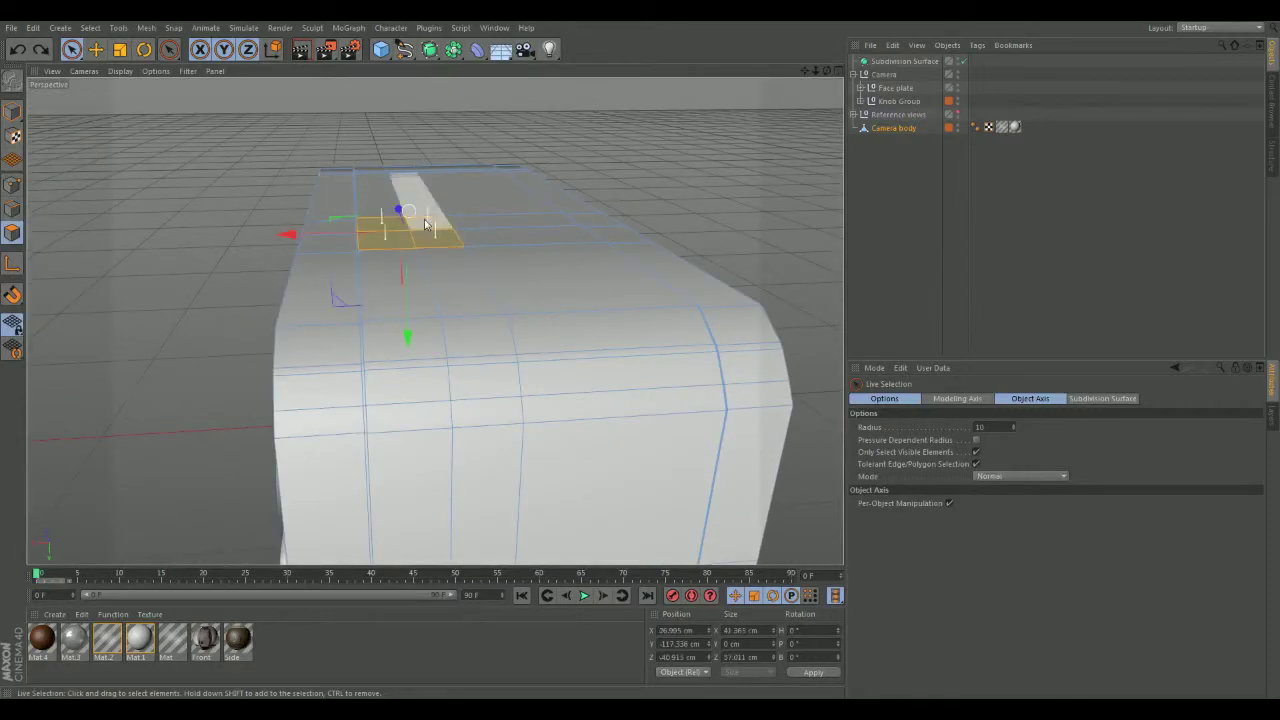
left_click(714, 192)
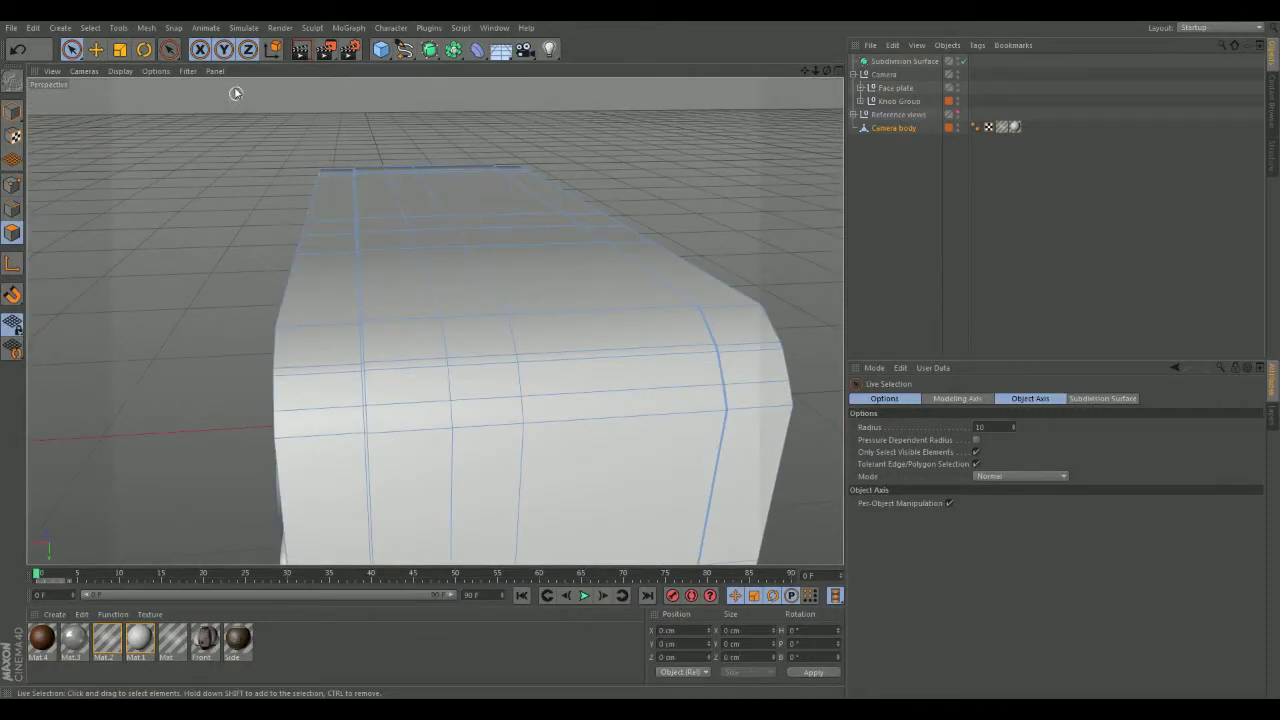
Cut another lengthwise loop with the Knife close to the knob-side edge of the camera body's central band.
key("m")
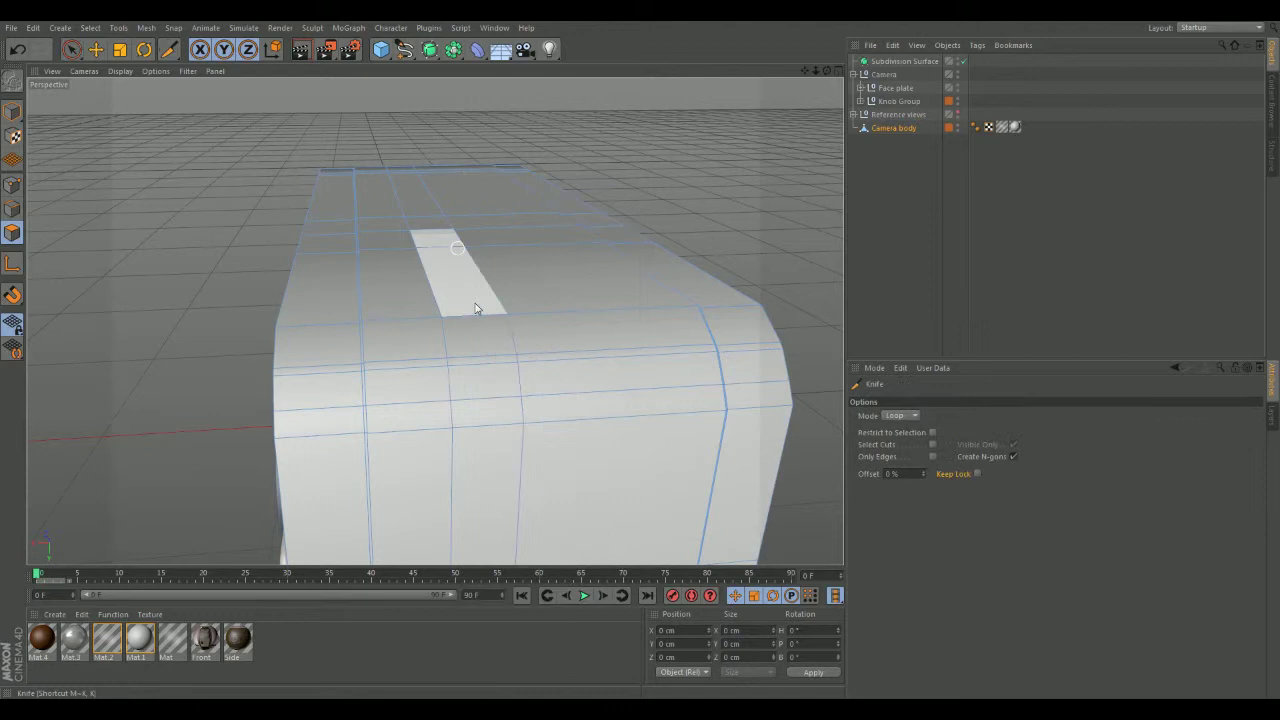
left_click(490, 307)
left_click(365, 248)
left_click_drag(434, 320, 565, 260, "alt")
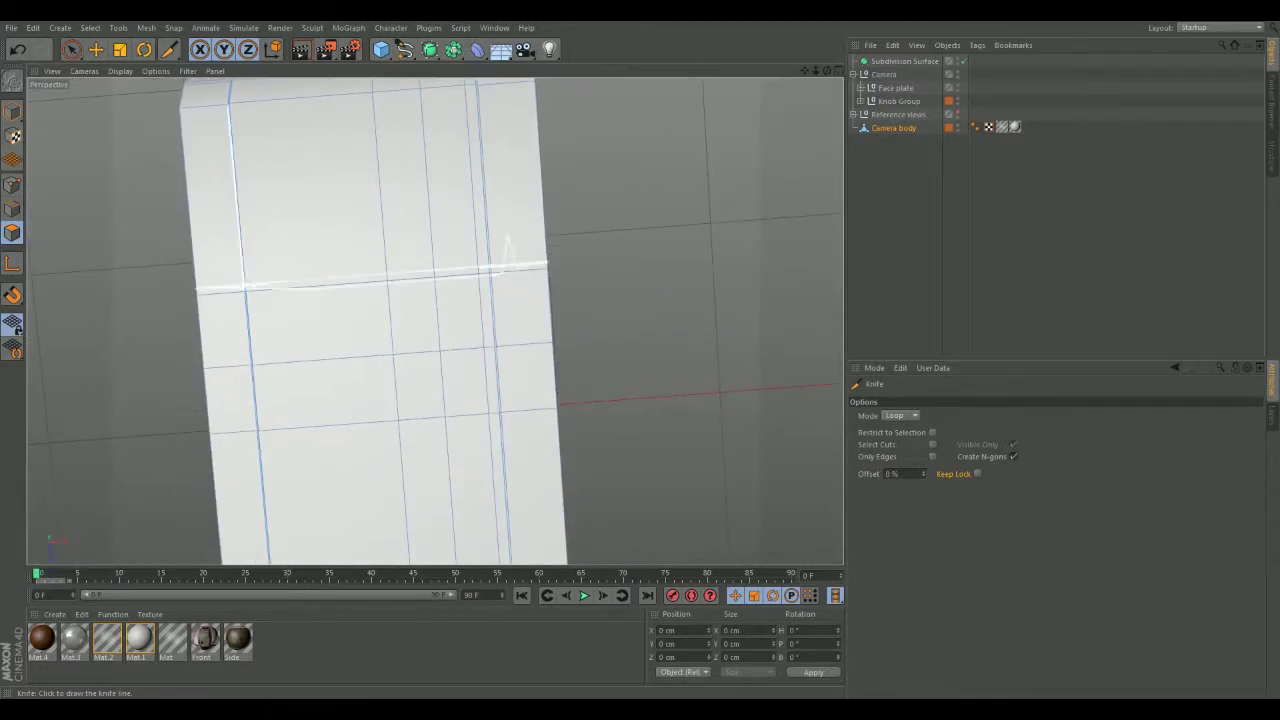
Select the four band polygons beside the knob on the underside with Live Selection and delete them to open a hole.
left_click(73, 49)
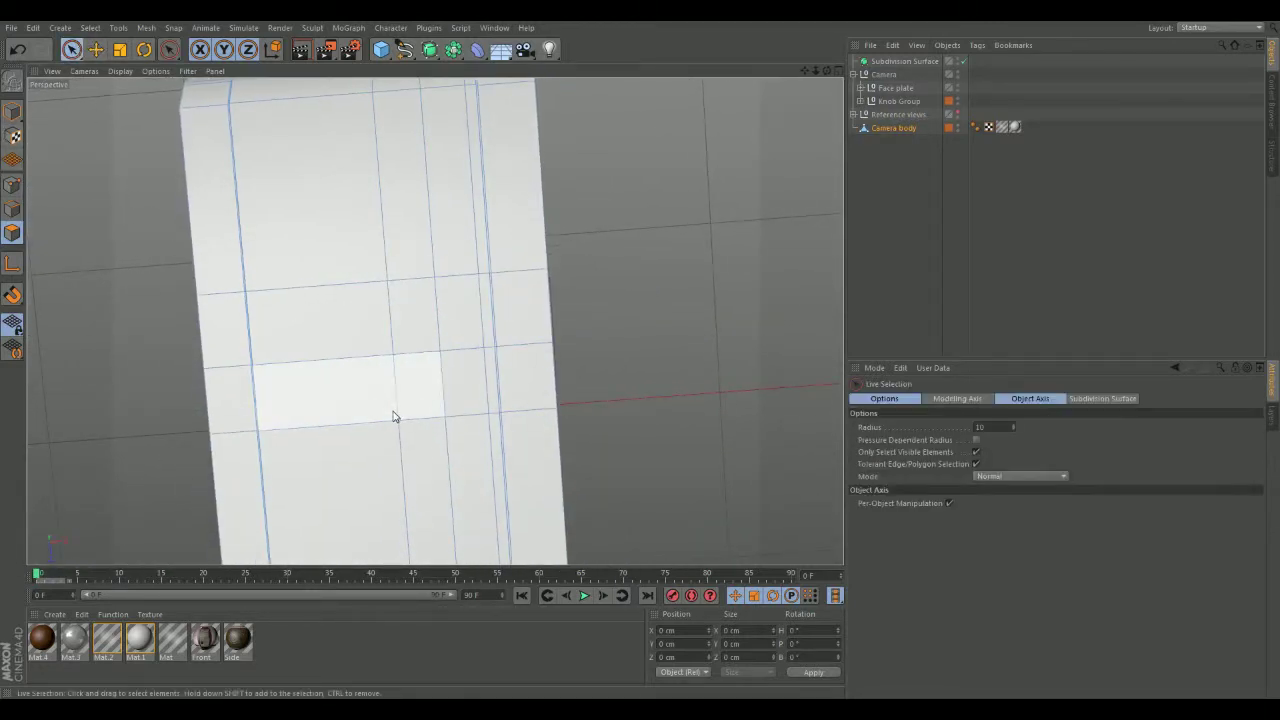
left_click(429, 323)
mouse_move(463, 346)
left_mouse_down("shift")
mouse_move(460, 375)
mouse_move(420, 378)
mouse_move(480, 343)
mouse_move(491, 374)
mouse_move(537, 414)
mouse_move(575, 395)
left_mouse_up("shift")
key("Delete")
Select the points around the border of the new rectangular hole in point mode.
left_click(12, 185)
scroll(166, 276, "up", 8)
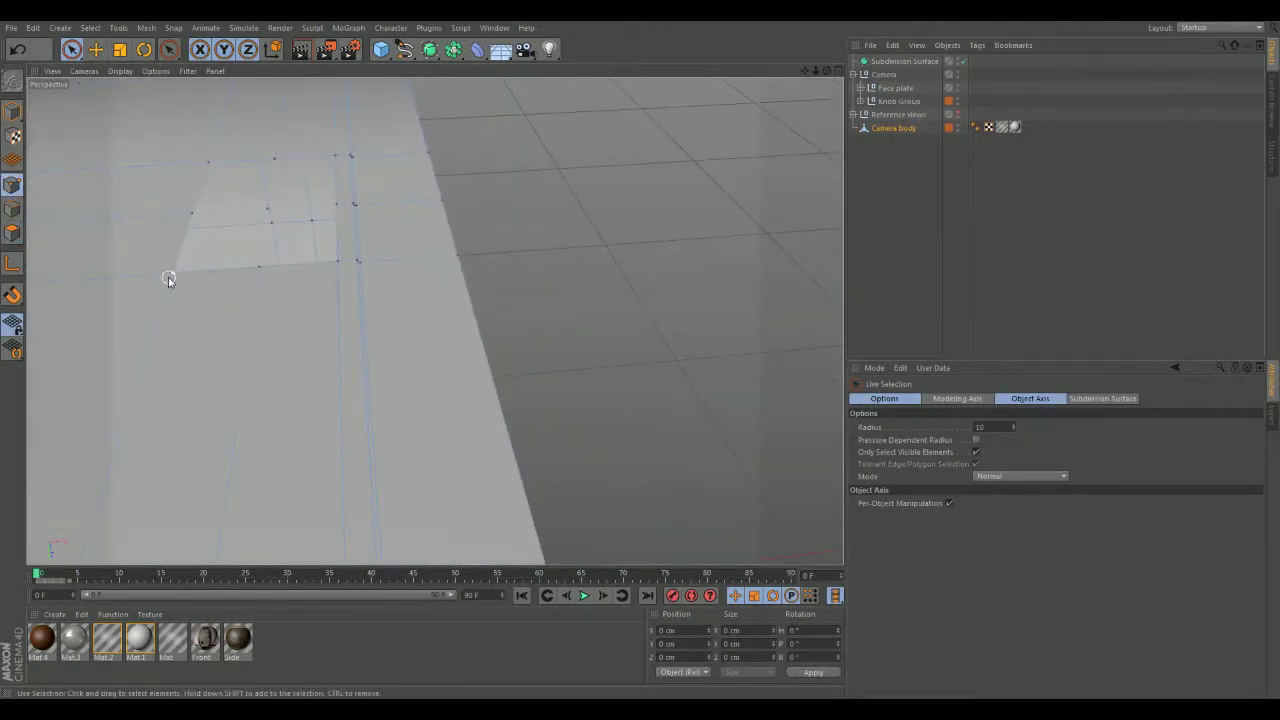
mouse_move(167, 271)
left_mouse_down()
mouse_move(197, 180)
mouse_move(339, 159)
mouse_move(332, 213)
left_mouse_up()
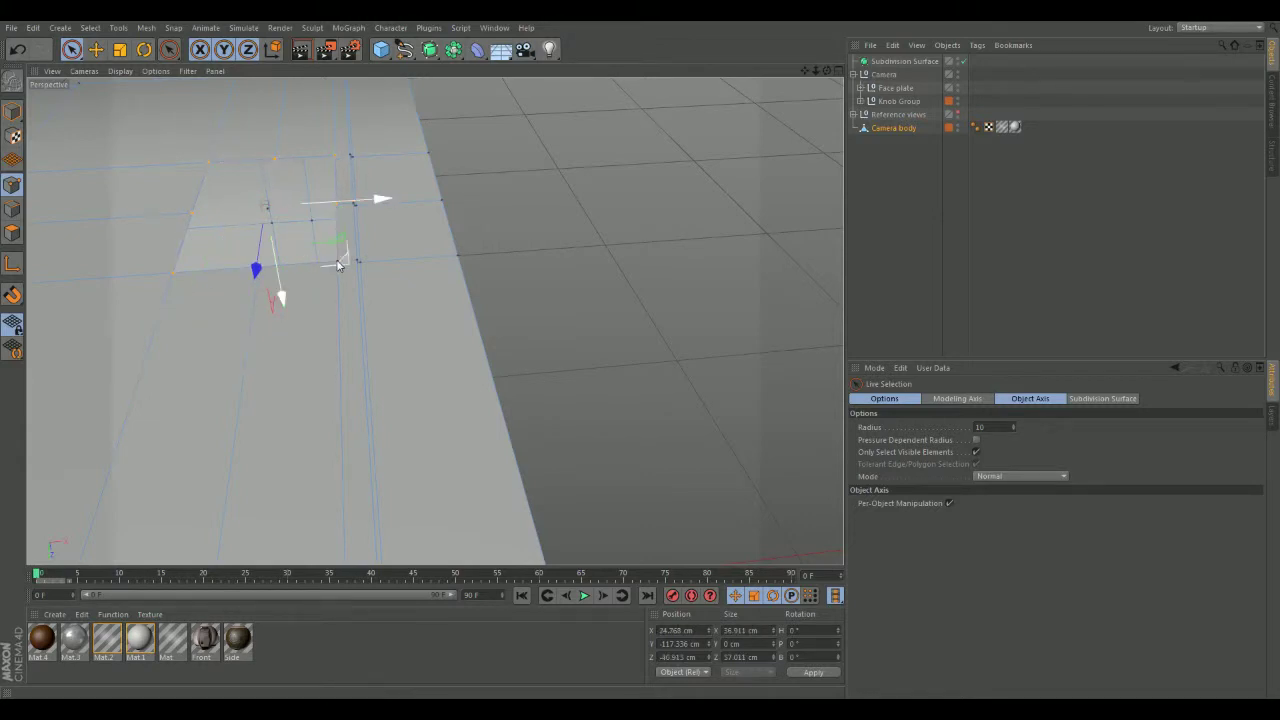
left_click_drag(310, 344, 268, 289, "alt")
left_click_drag(402, 297, 155, 280, "alt")
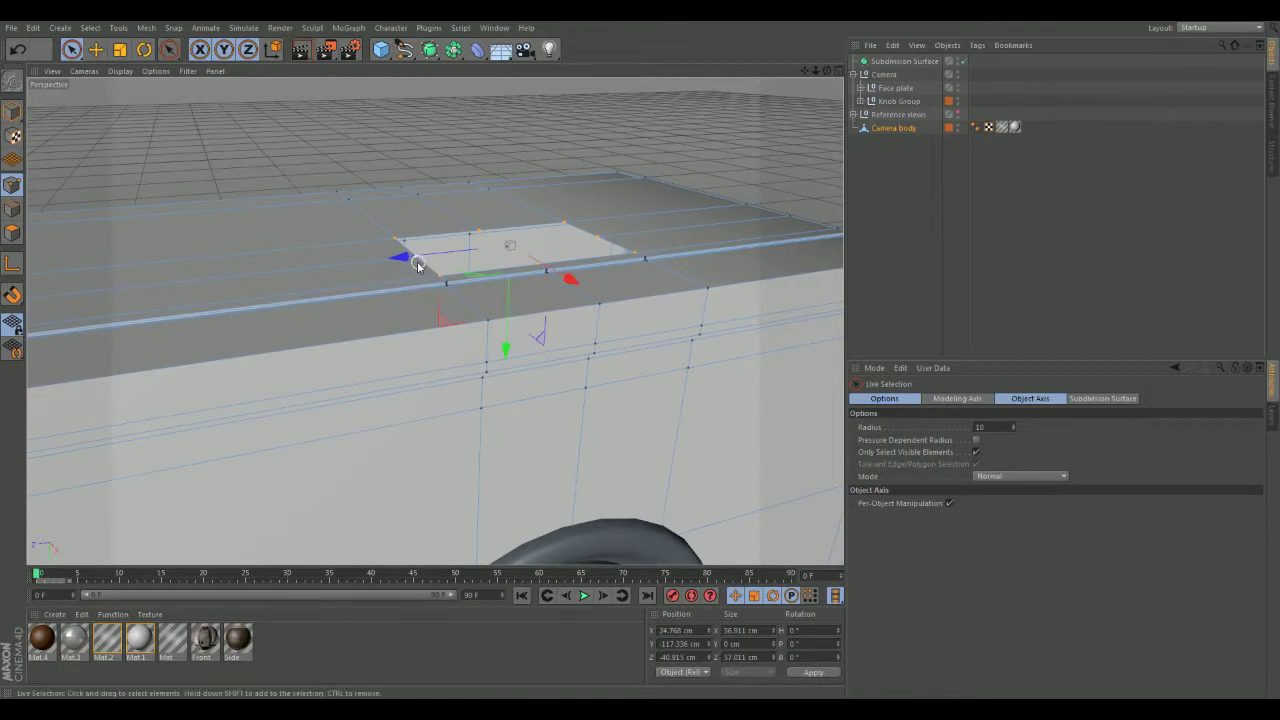
Scale the selected hole border points inward uniformly to about 12.8 by 19.8 cm.
left_click_drag(361, 337, 240, 78, "alt")
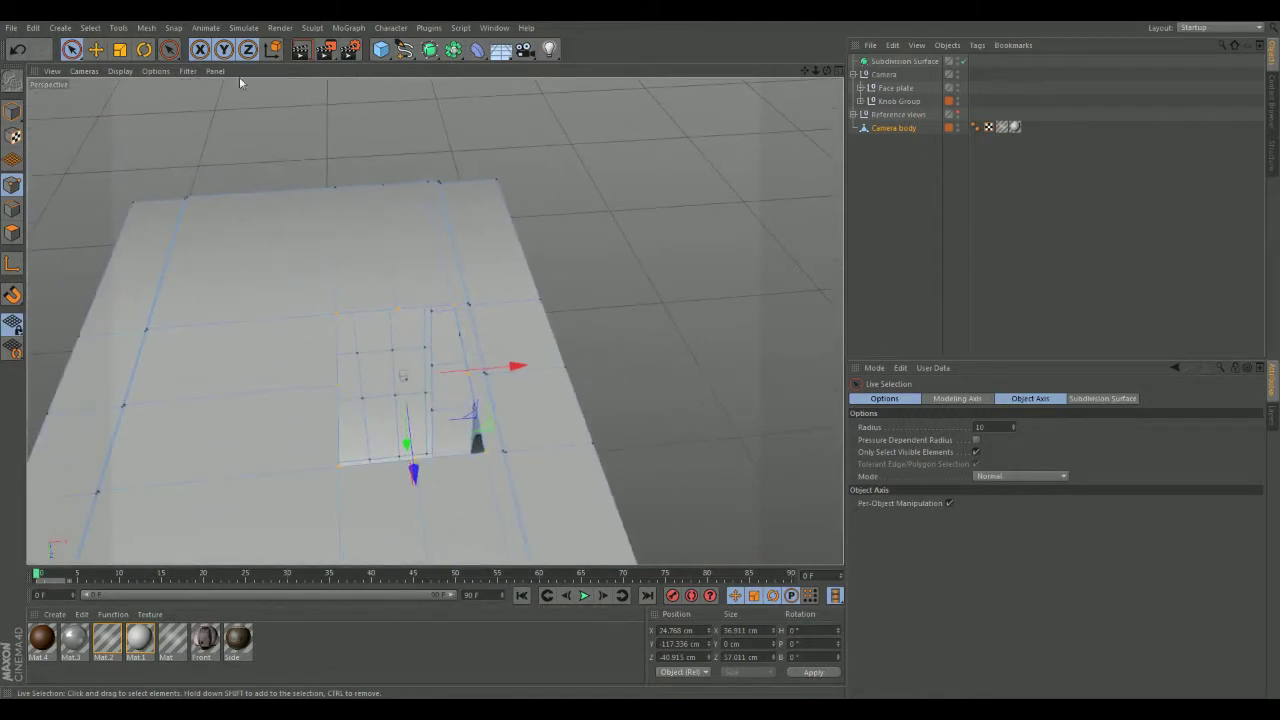
left_click(119, 49)
left_click_drag(531, 280, 553, 395, "alt")
left_click_drag(483, 418, 500, 480)
left_click_drag(465, 368, 468, 363)
Select the hole's four corner points and scale them inward to about 8.6 by 13.4 cm, forming an octagon.
left_click_drag(611, 189, 623, 280, "alt")
scroll(640, 250, "up", 2)
left_click_drag(659, 219, 458, 216, "alt")
left_click(410, 222)
left_click(471, 331, "shift")
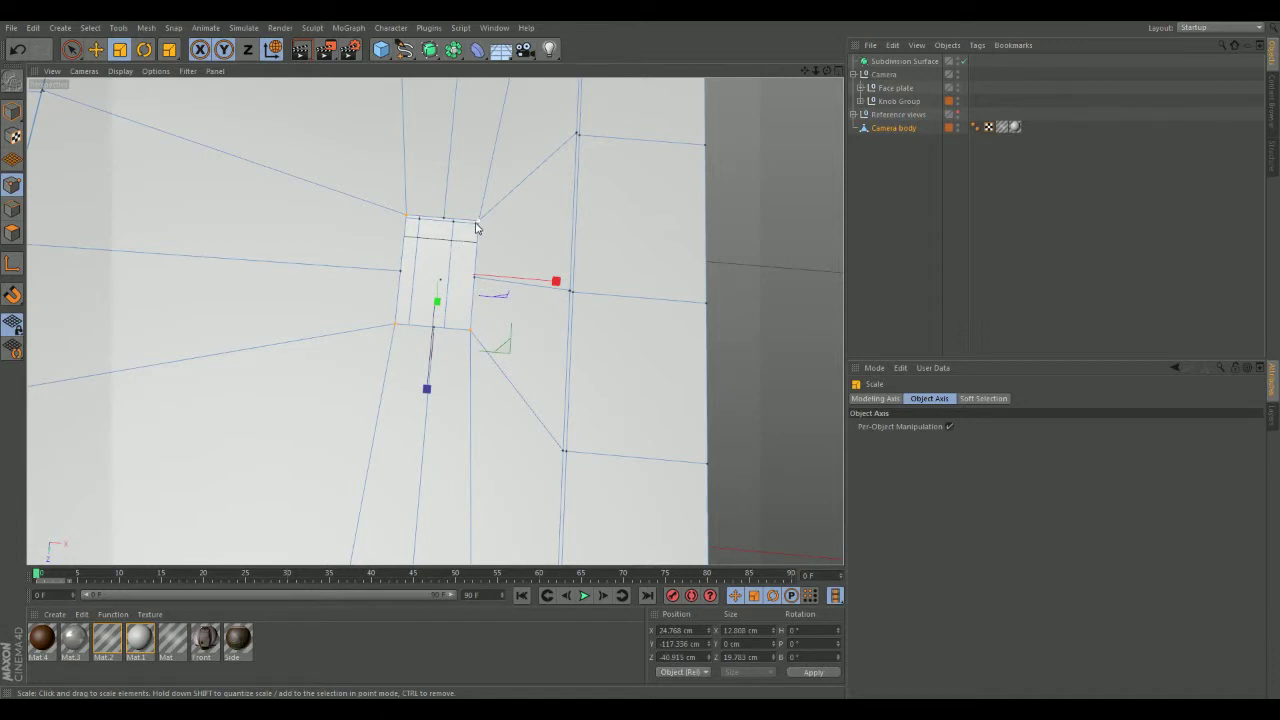
left_click_drag(489, 320, 481, 535)
Select the hole's two end midpoints and scale them closer together along Z to about 17 cm apart.
left_click_drag(480, 437, 380, 366, "alt")
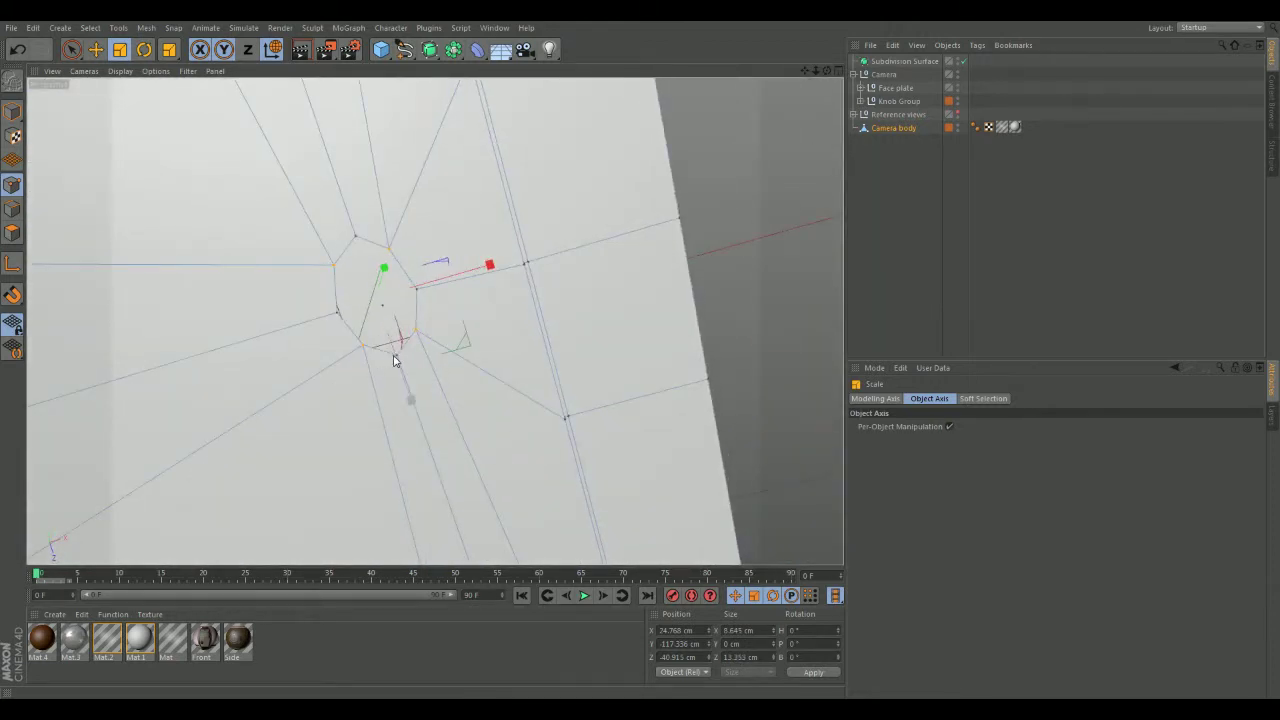
middle_click_drag(429, 366, 503, 408, "alt")
left_click_drag(427, 325, 534, 256, "alt")
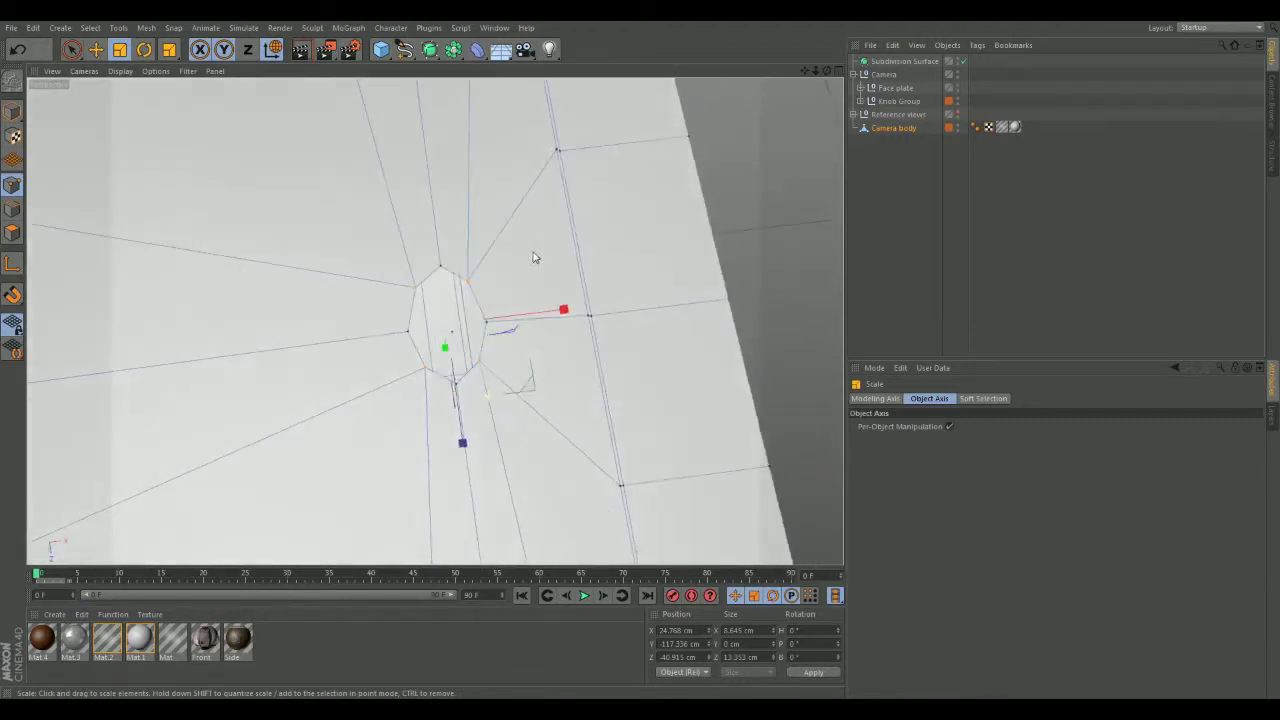
scroll(528, 265, "up", 4)
middle_click_drag(516, 328, 549, 240, "alt")
left_click_drag(549, 244, 473, 345, "alt")
left_click(456, 214)
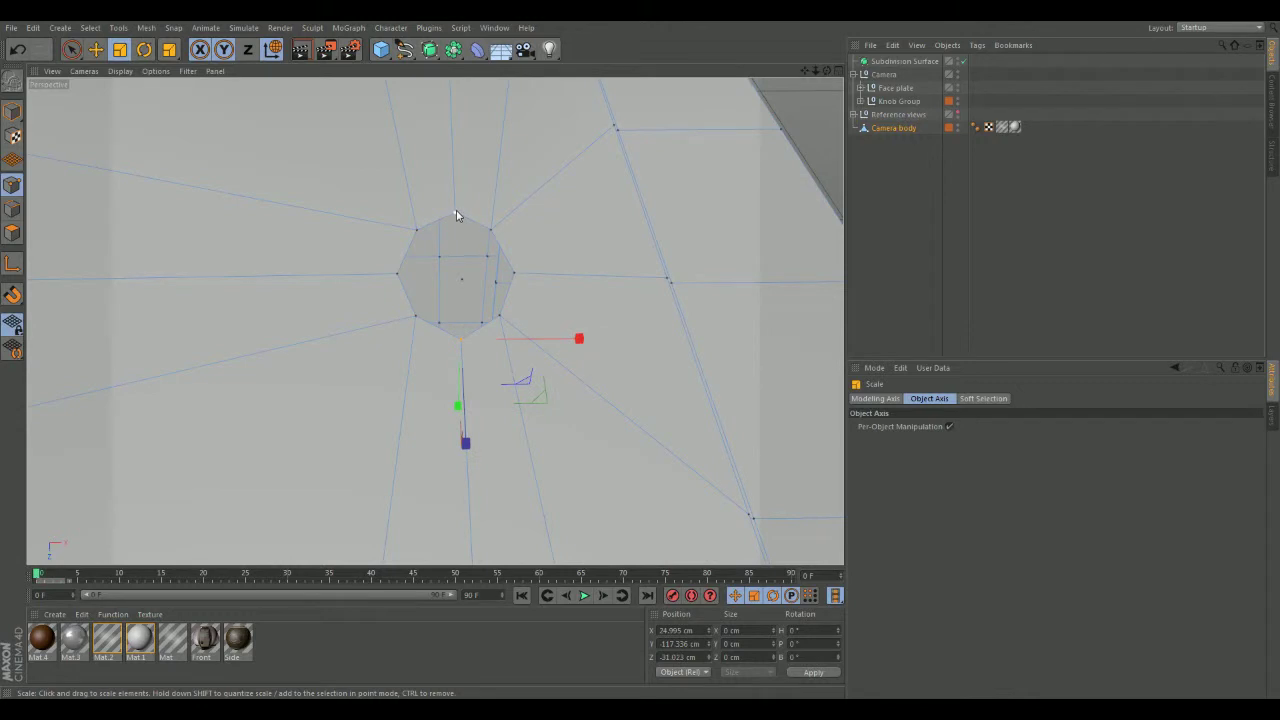
left_click_drag(502, 352, 503, 423, "alt")
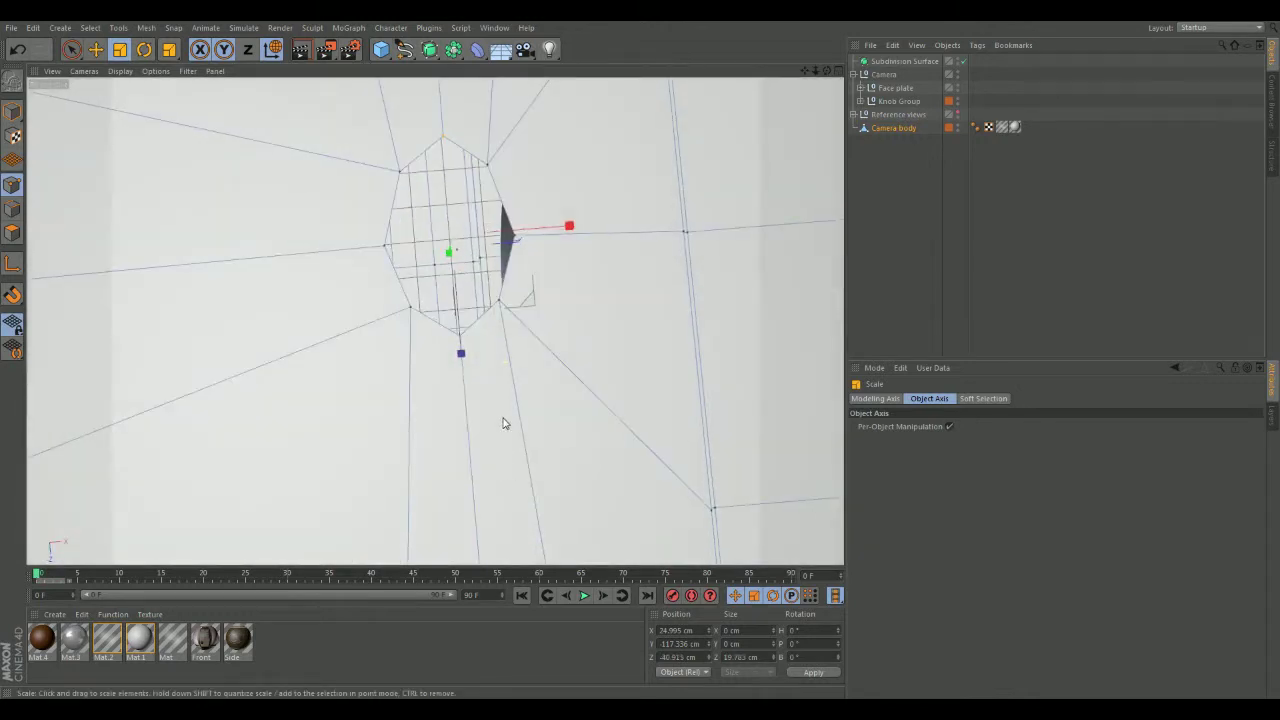
mouse_move(463, 359)
left_mouse_down()
mouse_move(457, 334)
mouse_move(458, 345)
left_mouse_up()
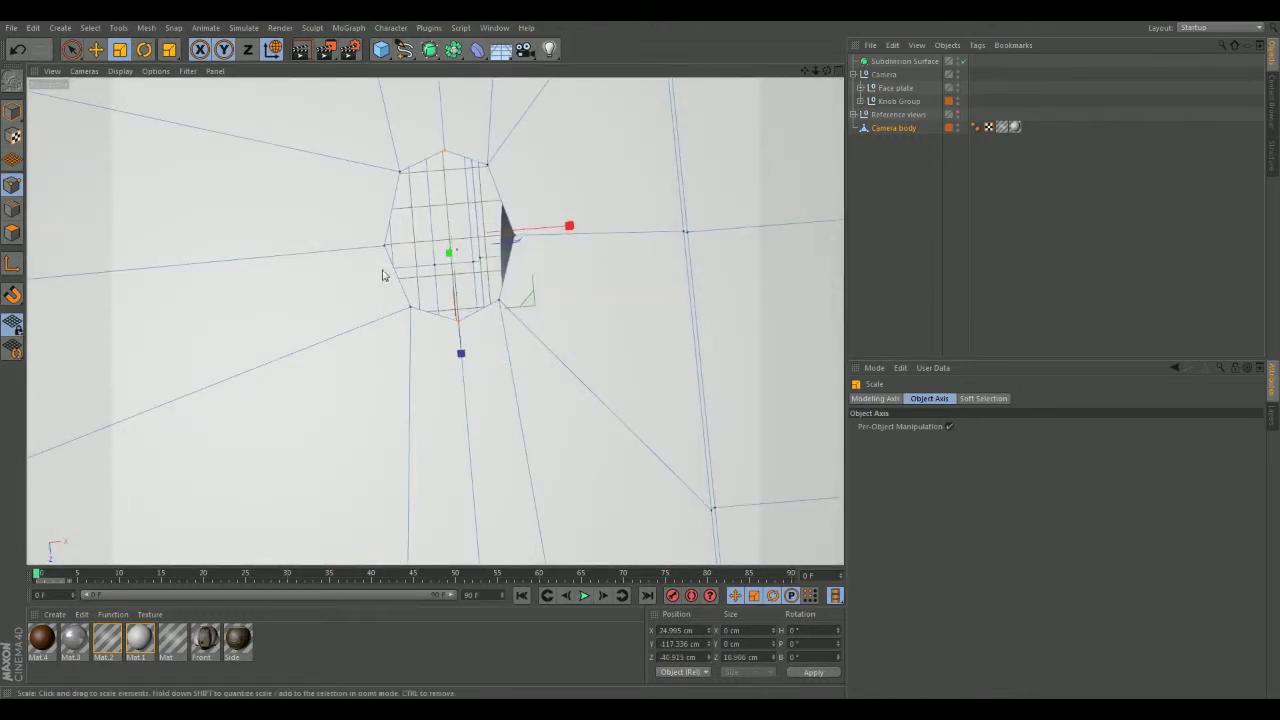
Scale both side pairs of hole corner points inward along Z, setting the pair away from the knob about 12.4 cm apart.
left_click(402, 176)
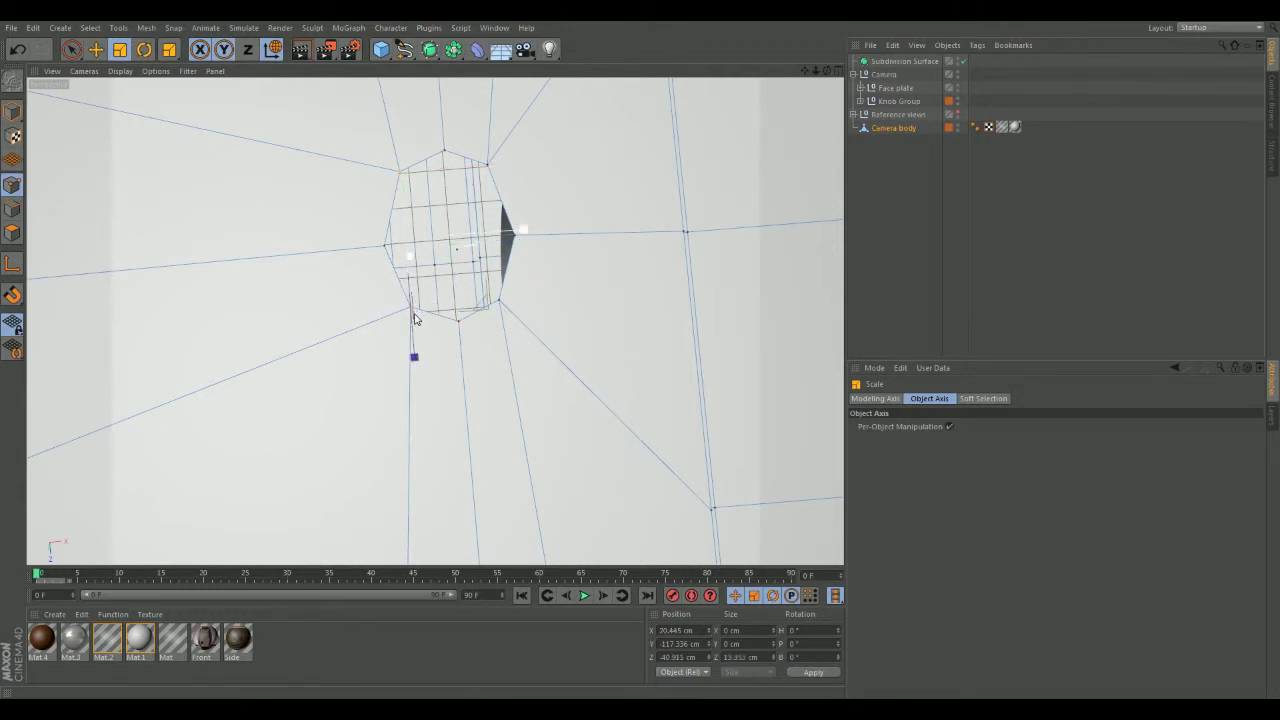
left_click_drag(418, 361, 415, 351)
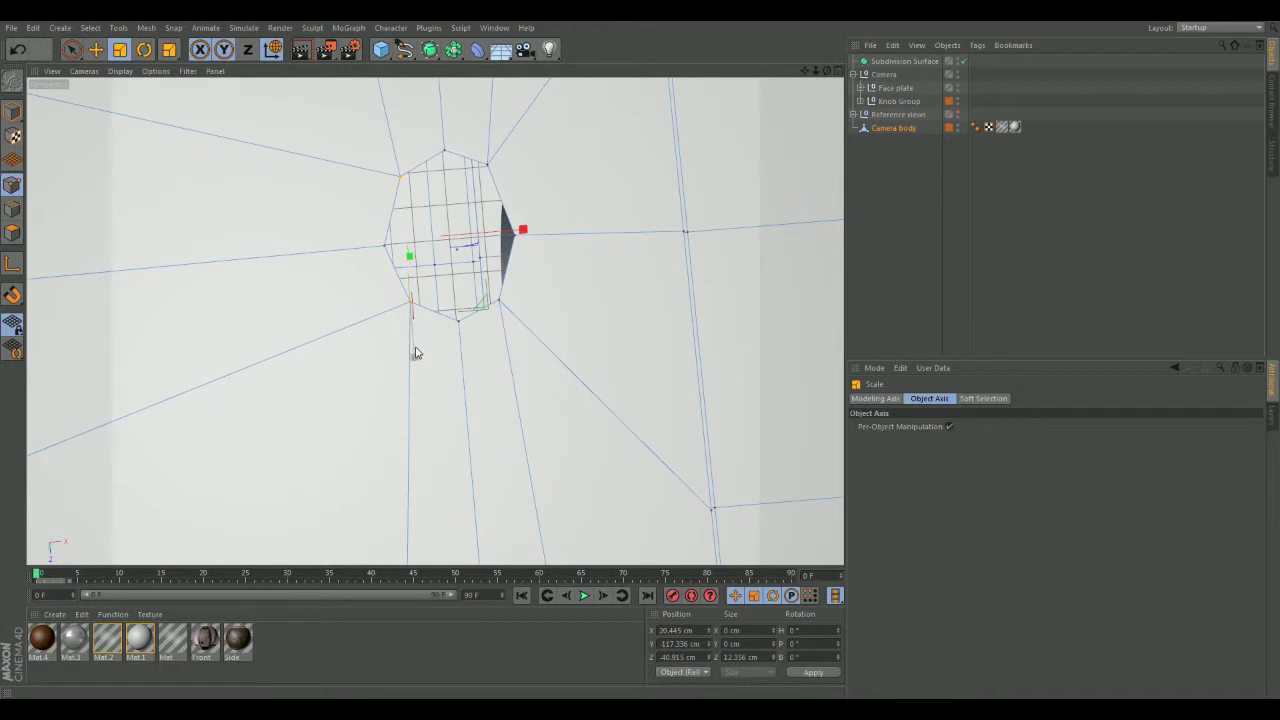
left_click(501, 305)
left_click(490, 170)
left_click_drag(503, 351, 501, 338)
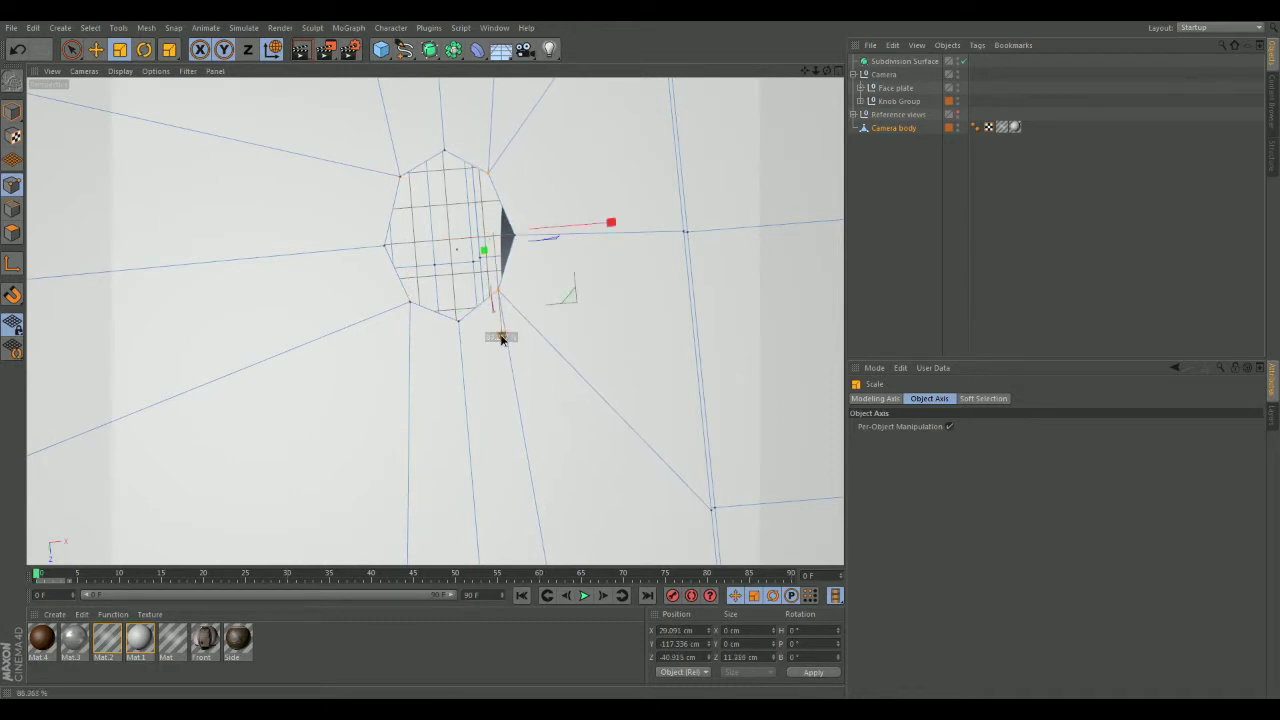
Examine the octagonal hole and the surrounding underside of the camera body from several angles.
left_click_drag(466, 377, 606, 126, "alt")
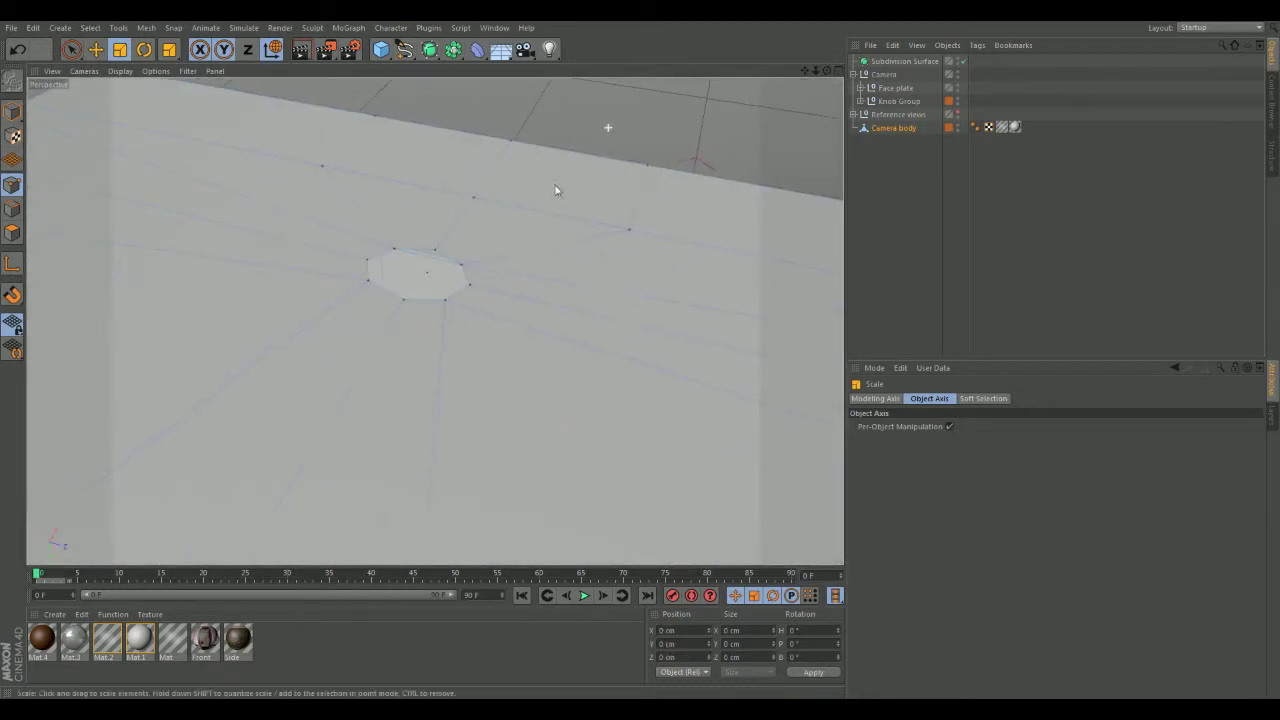
right_click_drag(606, 126, 600, 437, "alt")
left_click_drag(600, 437, 394, 366, "alt")
middle_click_drag(394, 366, 385, 286, "alt")
left_click_drag(385, 286, 398, 320, "alt")
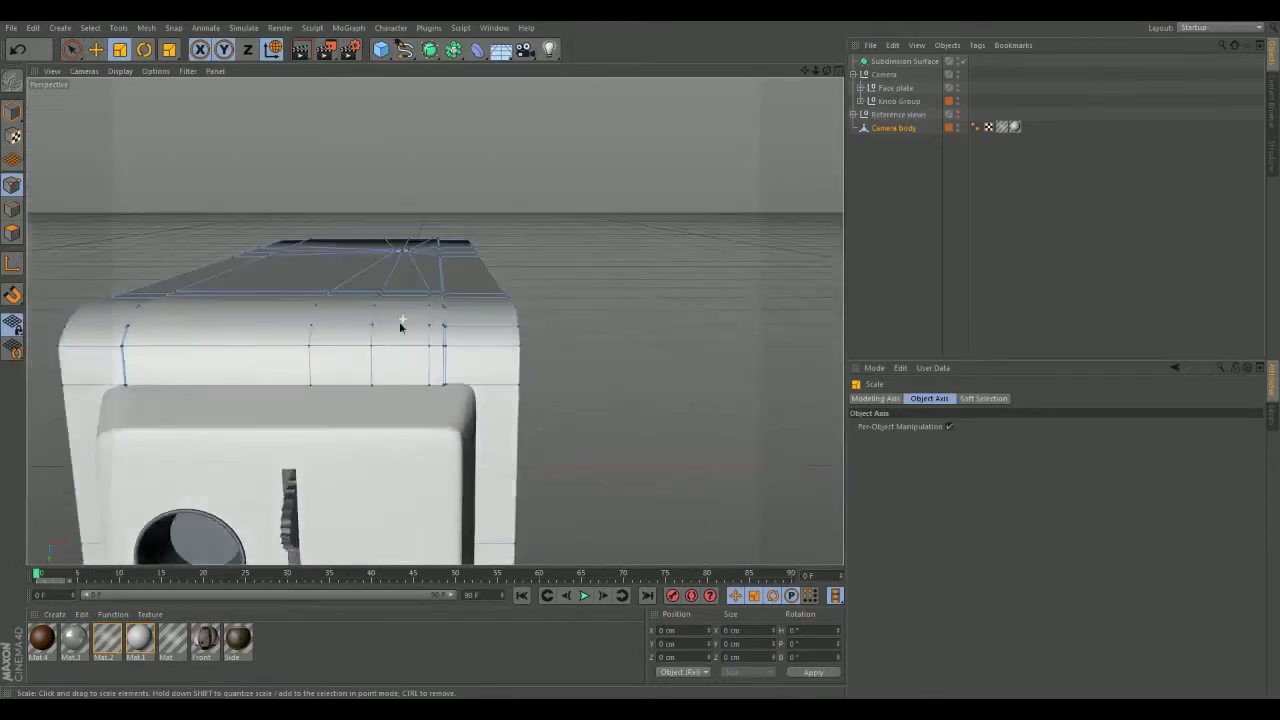
right_click_drag(400, 323, 580, 437, "alt")
left_click_drag(580, 437, 471, 227, "alt")
left_click_drag(463, 181, 435, 368, "alt")
left_click_drag(494, 499, 437, 249, "alt")
left_click_drag(475, 349, 478, 235, "alt")
scroll(461, 257, "up", 5)
scroll(468, 310, "down", 5)
left_click_drag(470, 328, 460, 298, "alt")
Switch to the Bottom view and add a Circle spline lying in the XZ plane.
middle_click(756, 307)
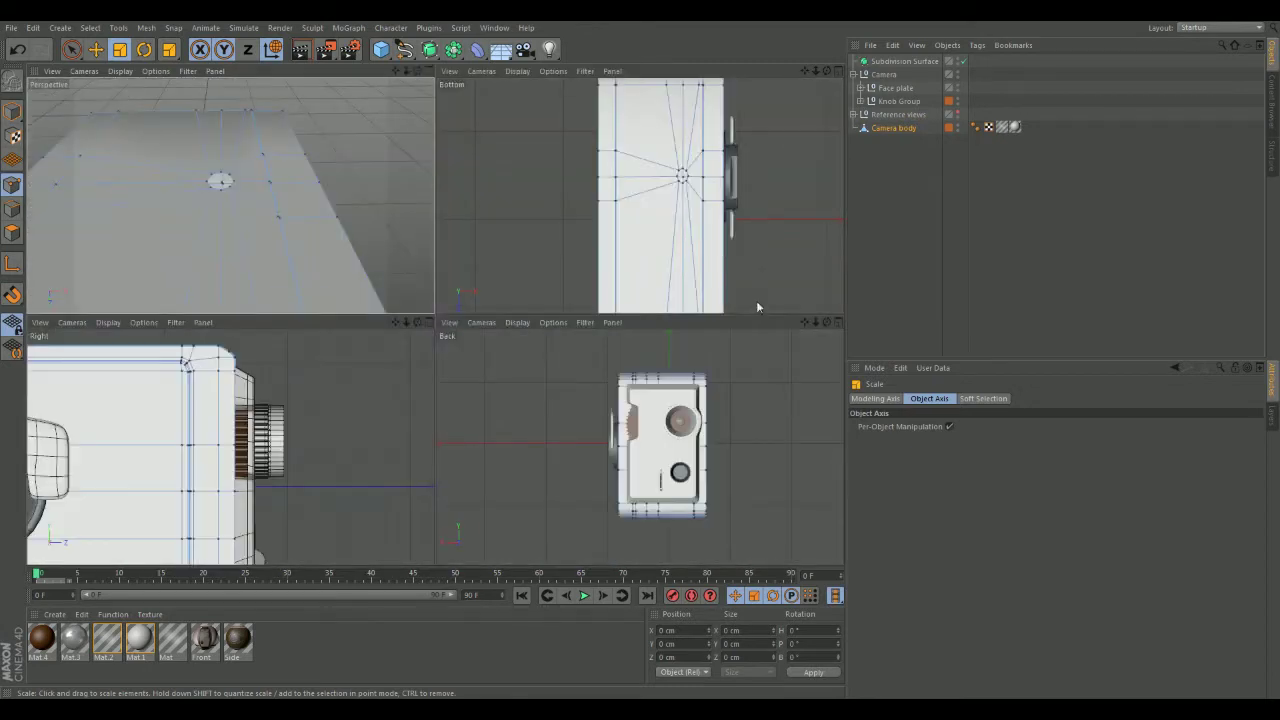
middle_click(531, 217)
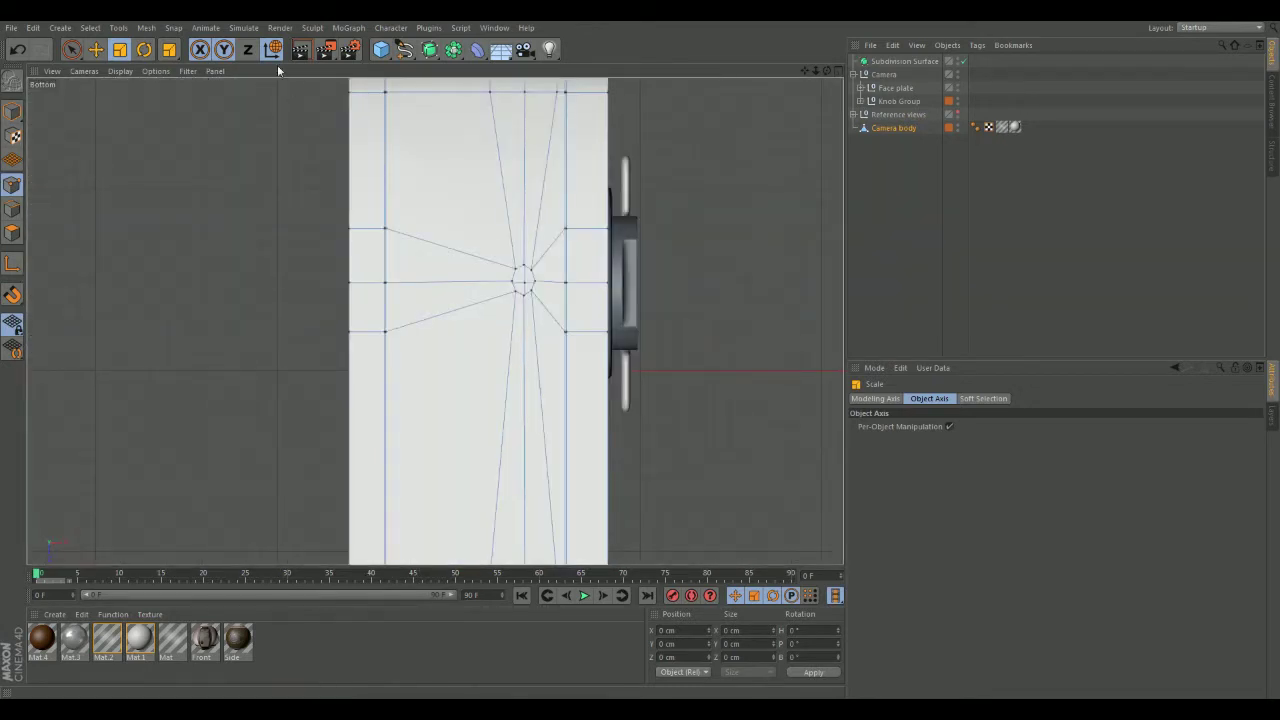
left_click_drag(404, 55, 530, 116)
left_click_drag(537, 441, 209, 225)
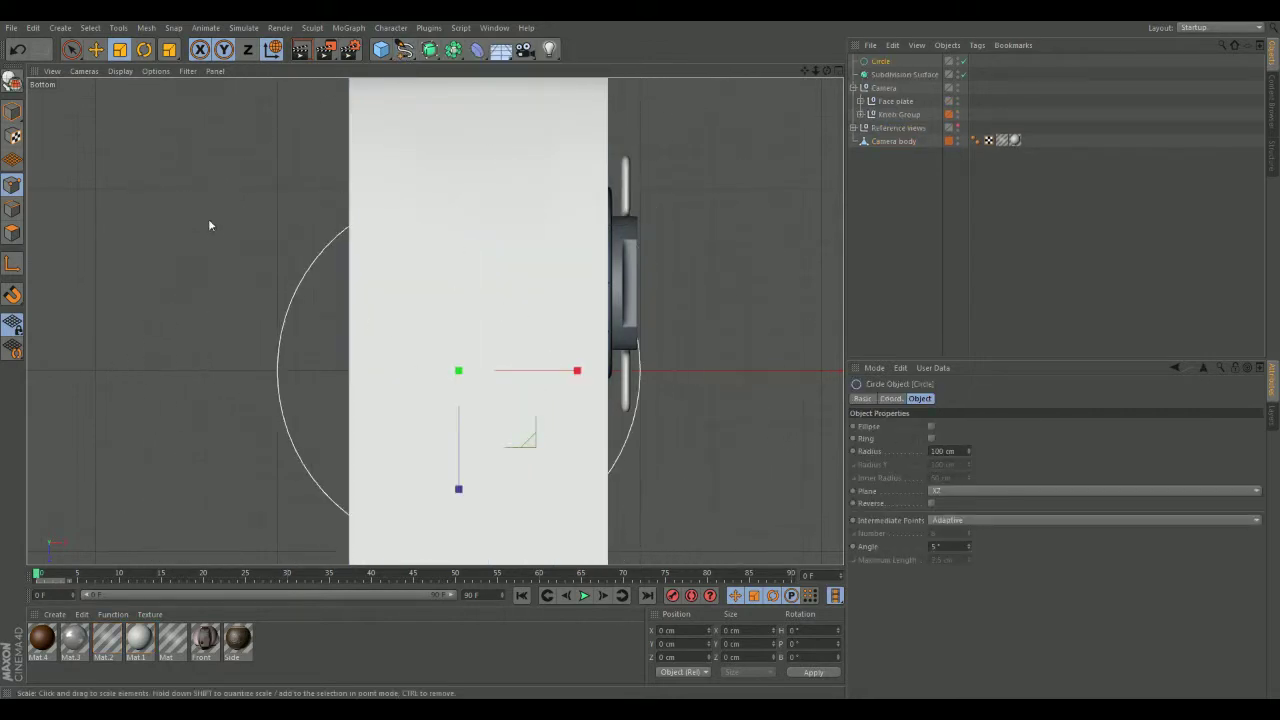
Display the Bottom view with Gouraud Shading (Lines) and scale the circle to a radius of 70.6 cm.
left_click(120, 71)
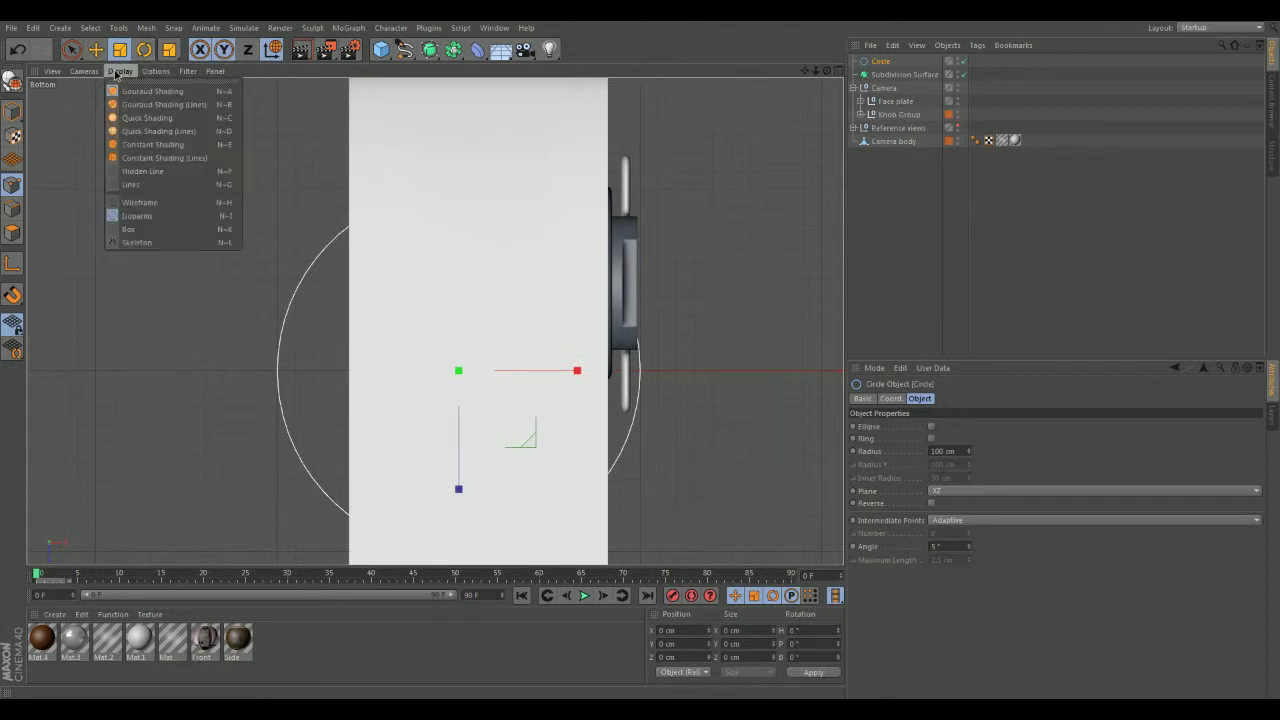
left_click(150, 104)
left_click_drag(529, 443, 334, 286)
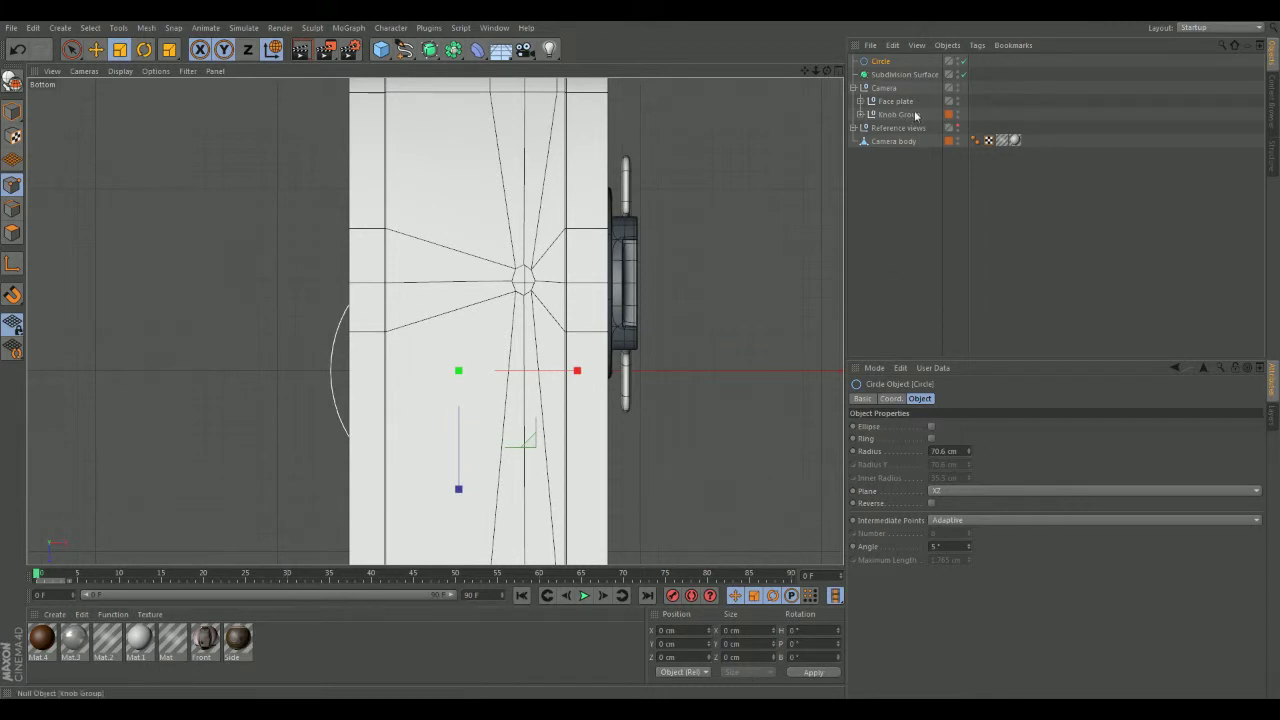
Move the circle along Y to about -134 cm so it lies just outside the camera body's underside.
left_click(891, 399)
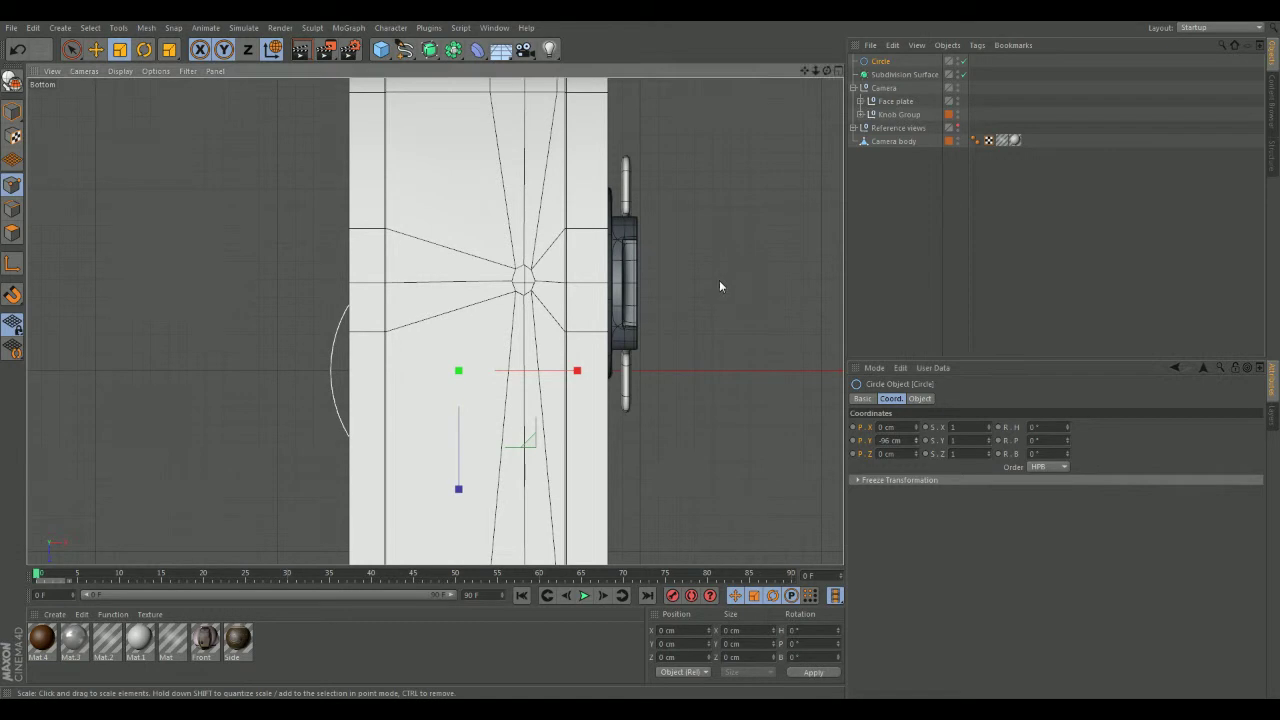
middle_click(719, 280)
middle_click(147, 218)
left_click_drag(147, 218, 369, 258, "alt")
left_click(96, 49)
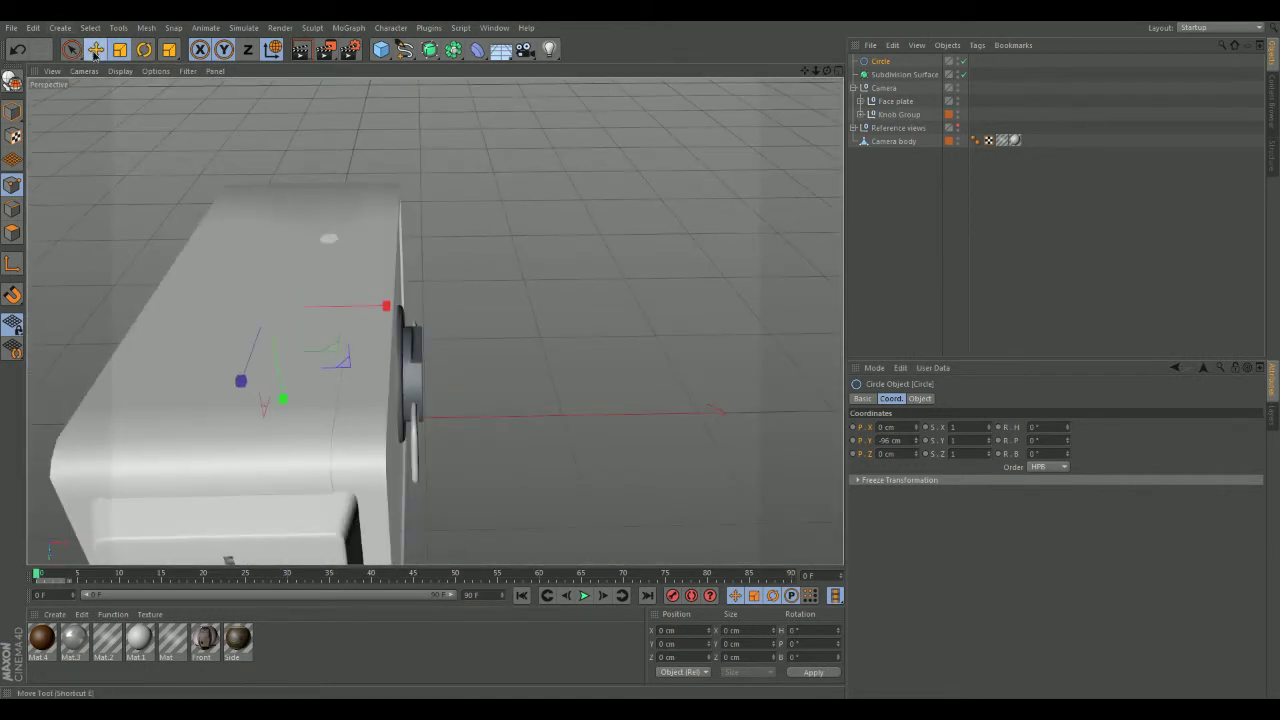
left_click_drag(284, 398, 240, 340, "alt")
Move the circle along Z and X in the Bottom view until it is roughly centred on the octagonal hole.
middle_click(489, 315)
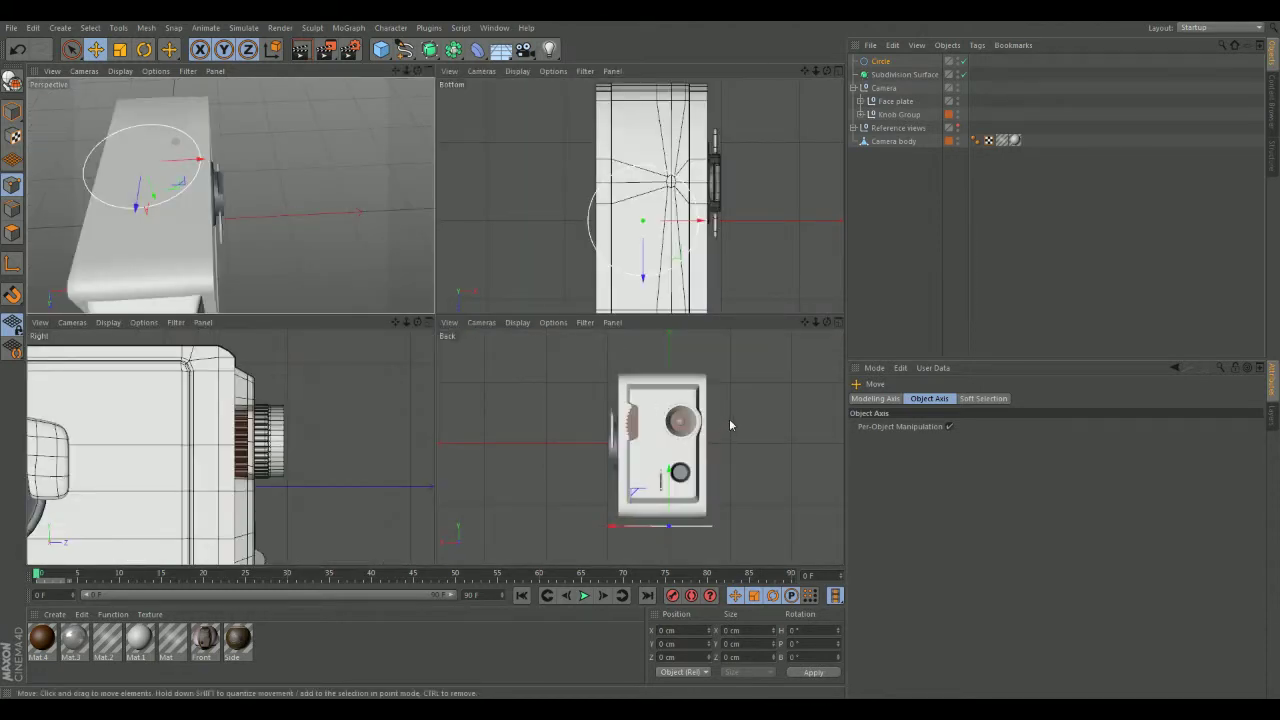
middle_click(760, 260)
left_click_drag(445, 495, 443, 403)
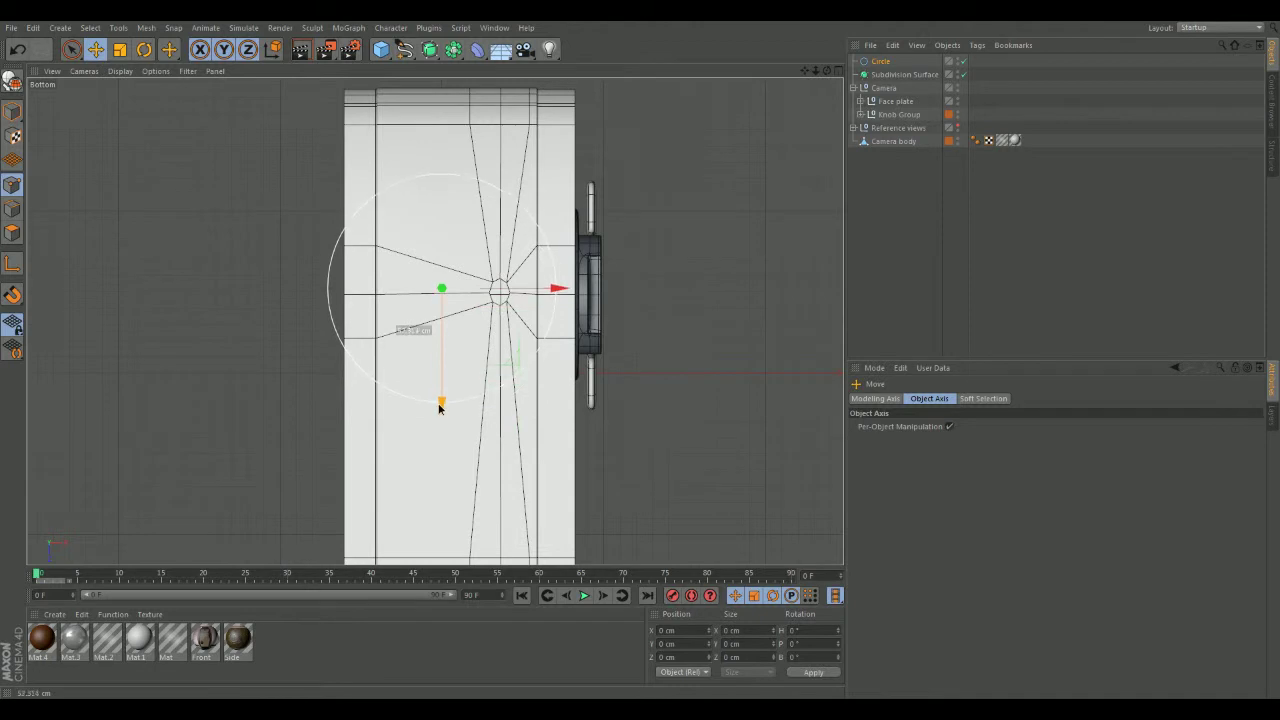
left_click_drag(553, 289, 612, 293)
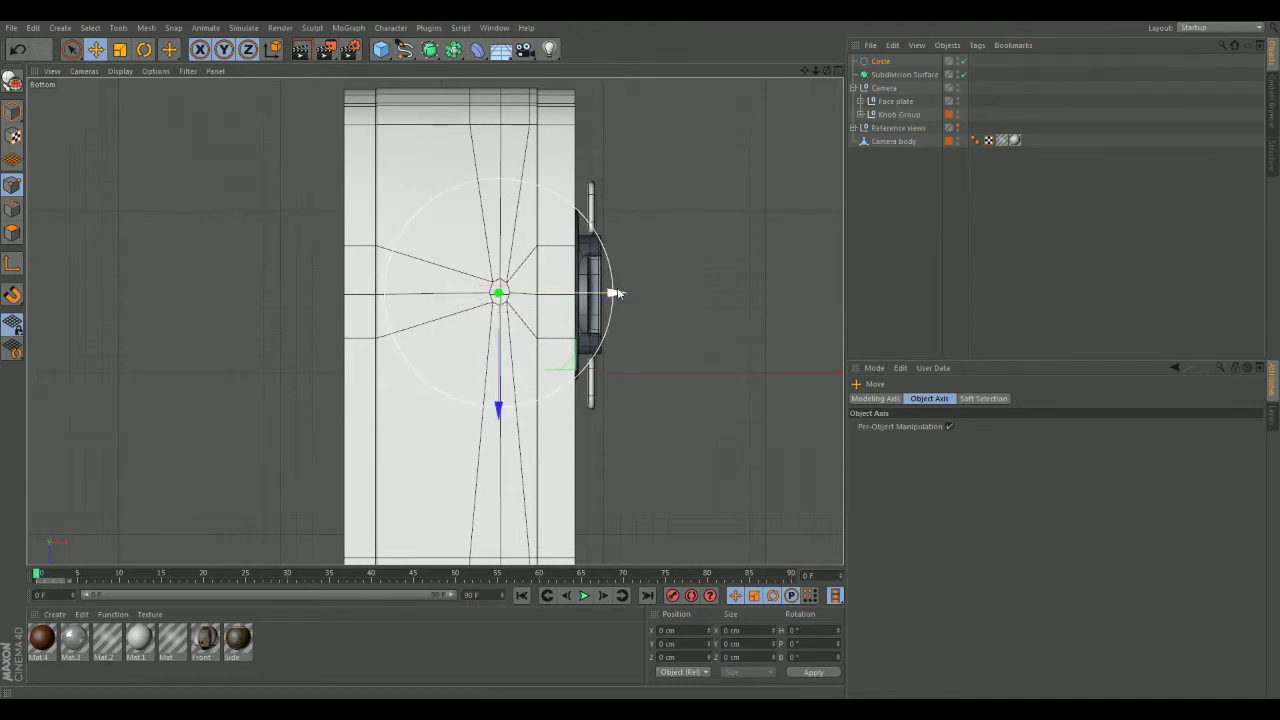
Scale the circle down until it is only slightly larger than the octagonal hole.
scroll(549, 314, "up", 5)
middle_click_drag(545, 316, 597, 339, "alt")
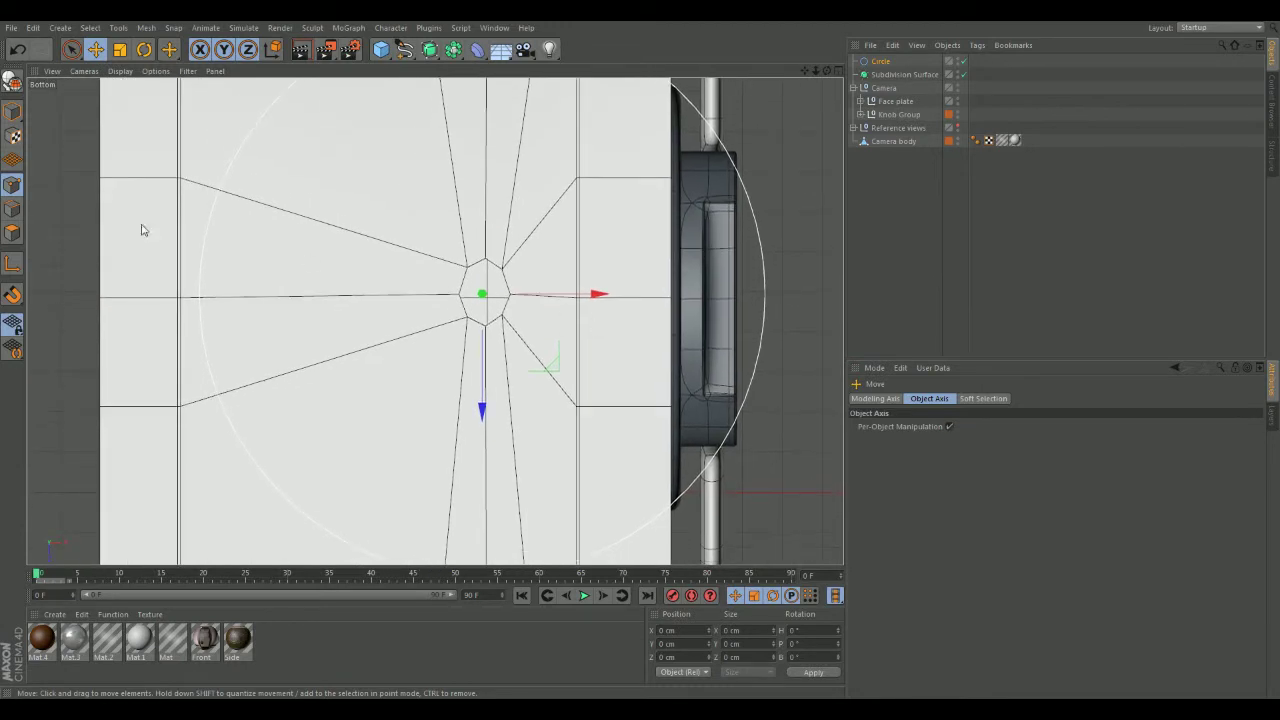
left_click(121, 49)
left_click_drag(549, 371, 30, 190)
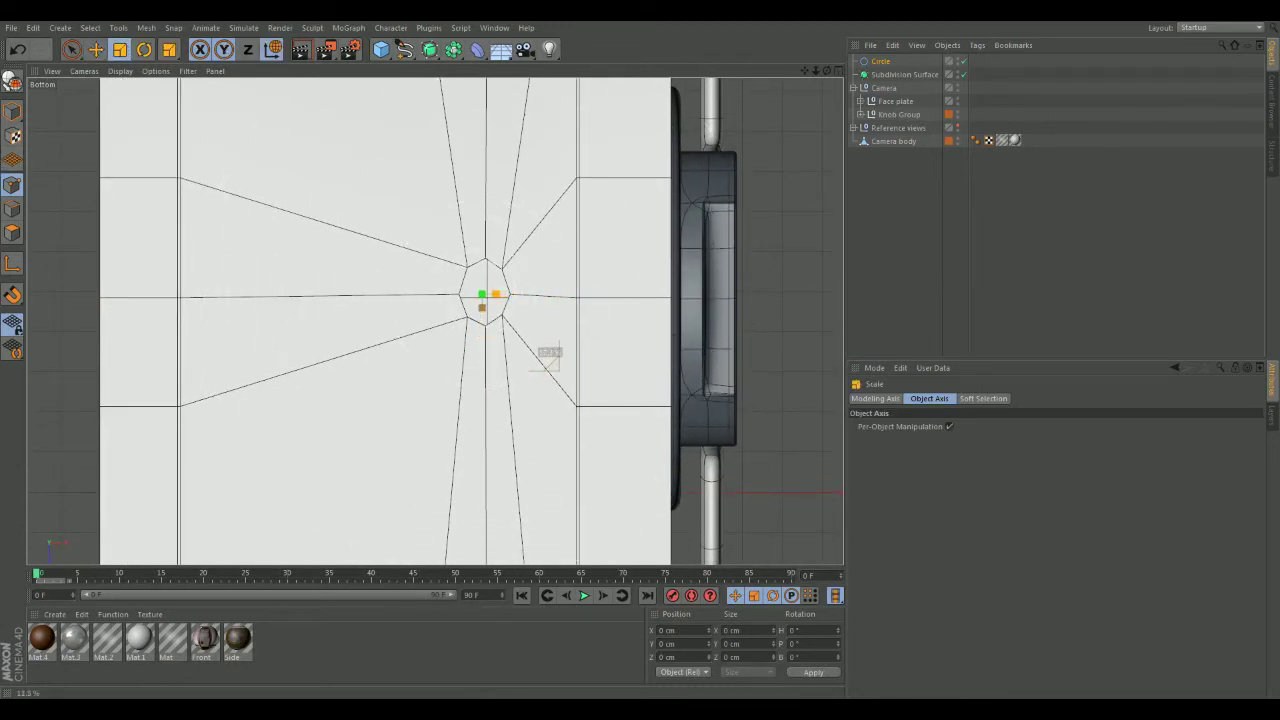
scroll(563, 423, "up", 6)
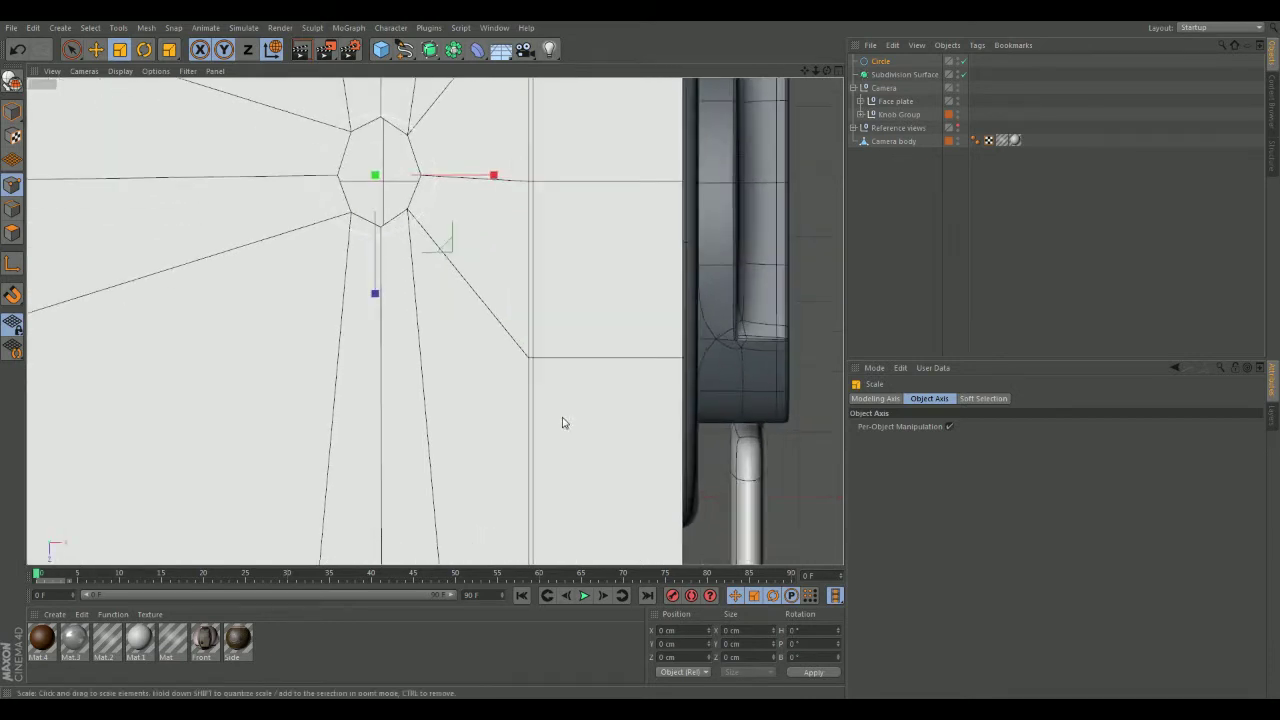
scroll(564, 440, "up", 3)
left_click_drag(590, 420, 497, 378)
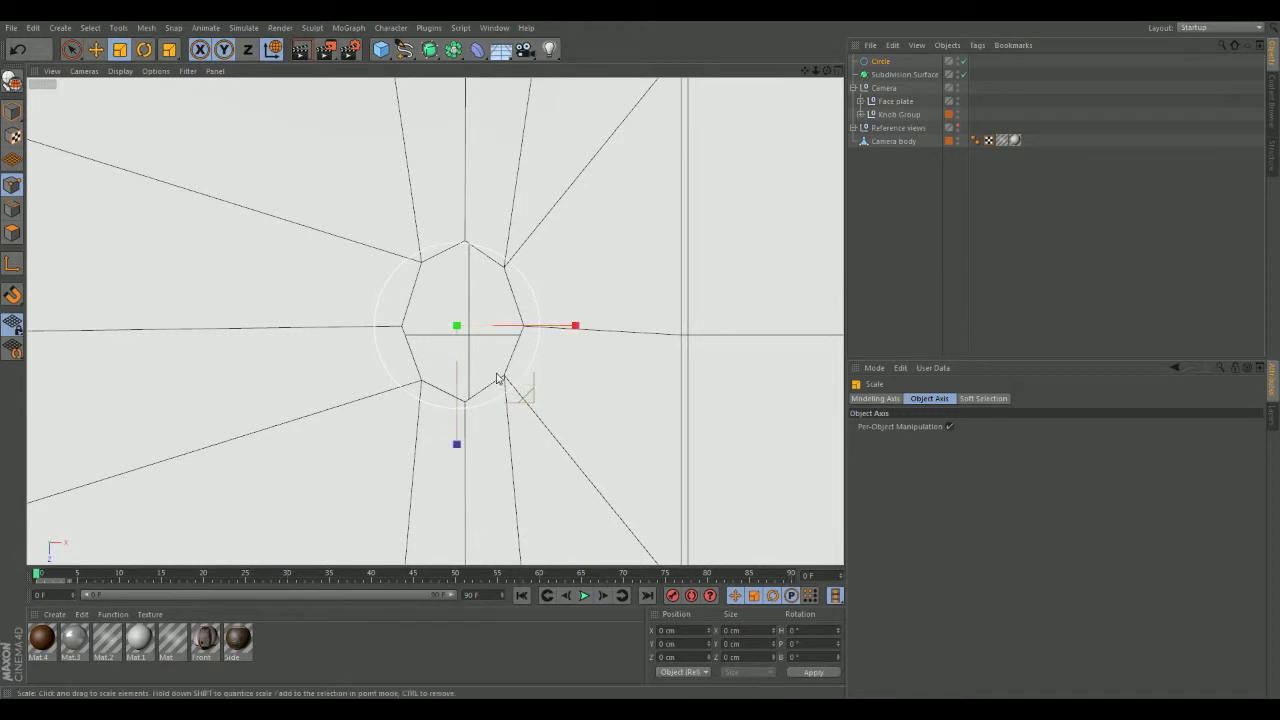
Fine-tune the circle's position over the hole to about X 35.7 cm and Z -49.7 cm.
left_click(95, 49)
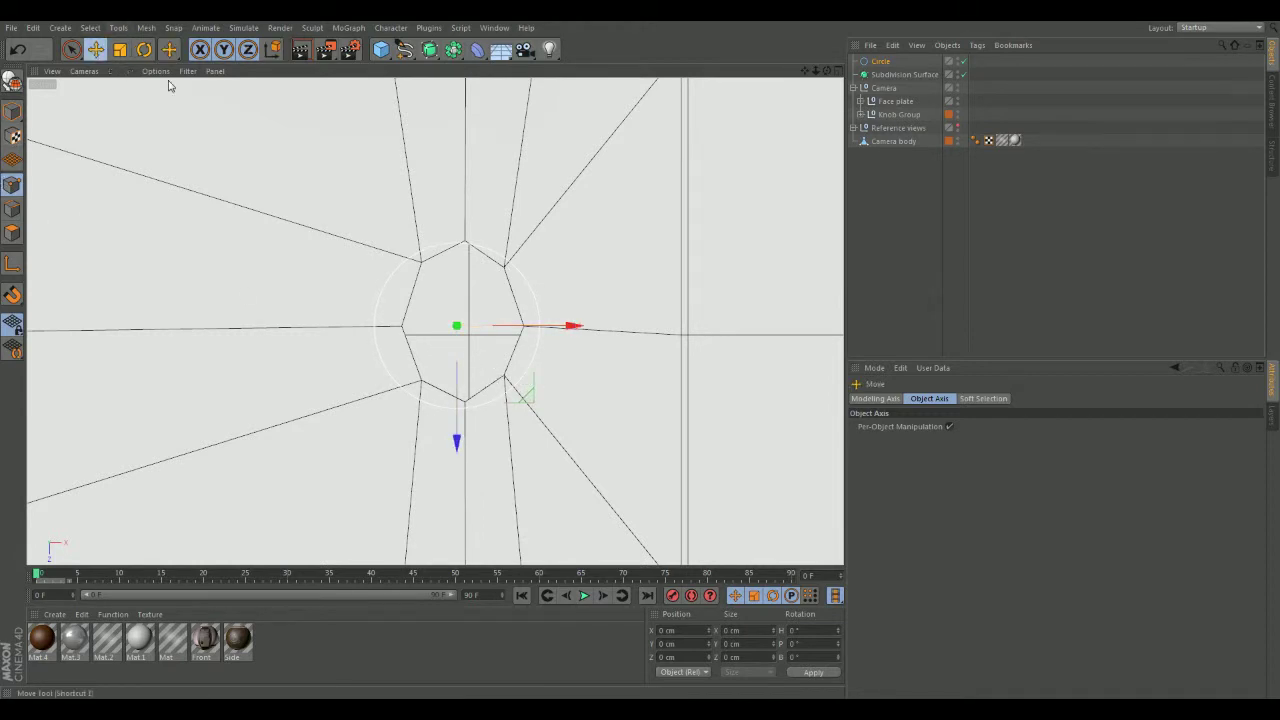
left_click_drag(463, 449, 537, 230)
scroll(459, 448, "up", 2)
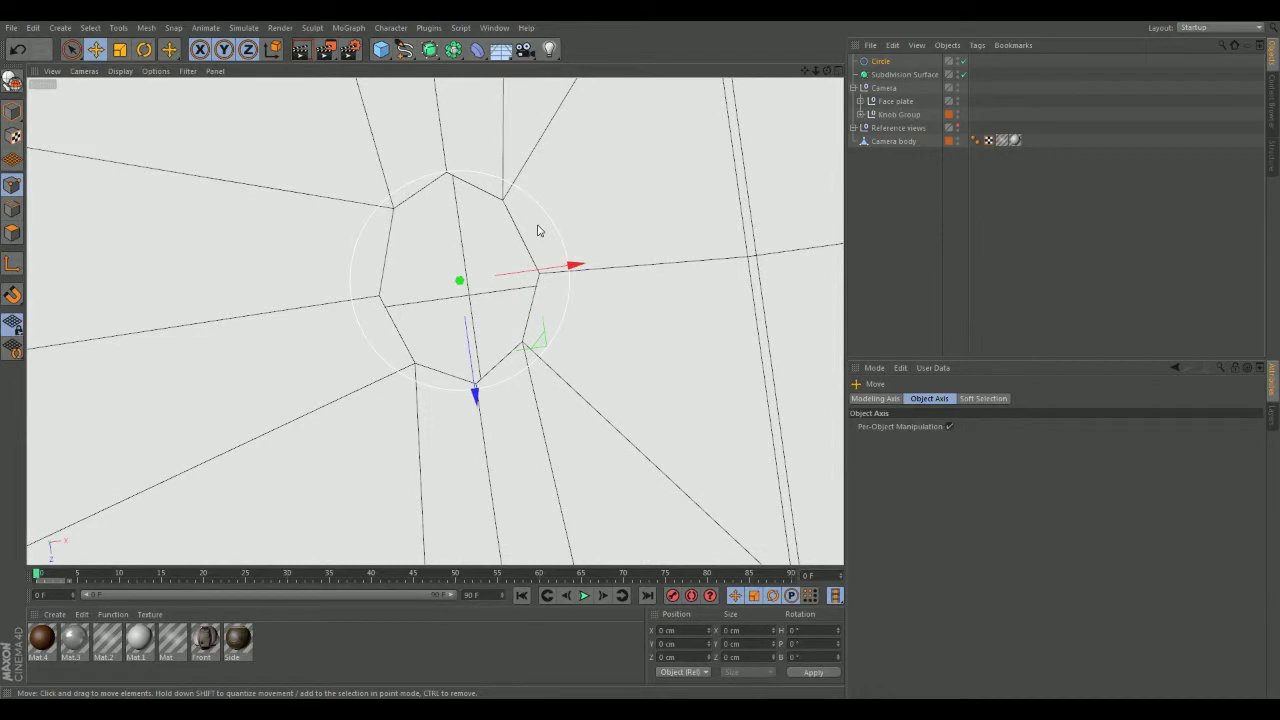
left_click_drag(476, 399, 515, 318)
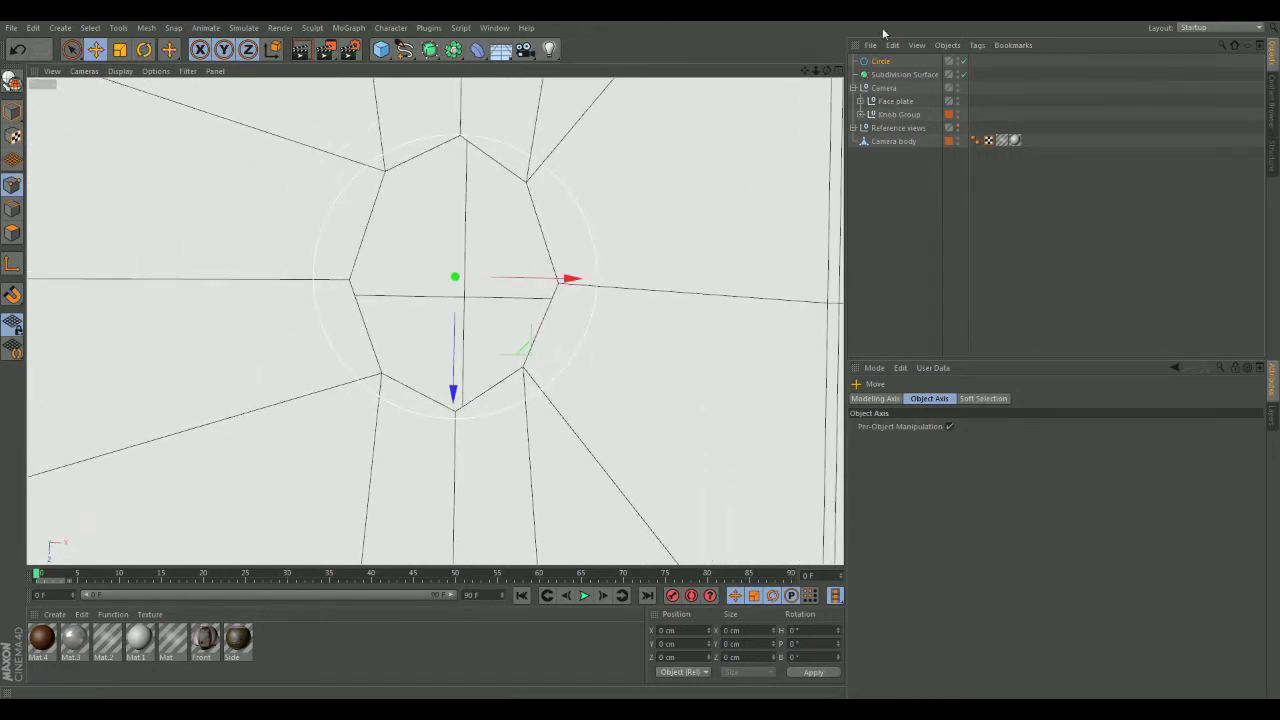
Add a Loft object and make the circle its child to generate a filled disc.
left_click_drag(429, 49, 560, 91)
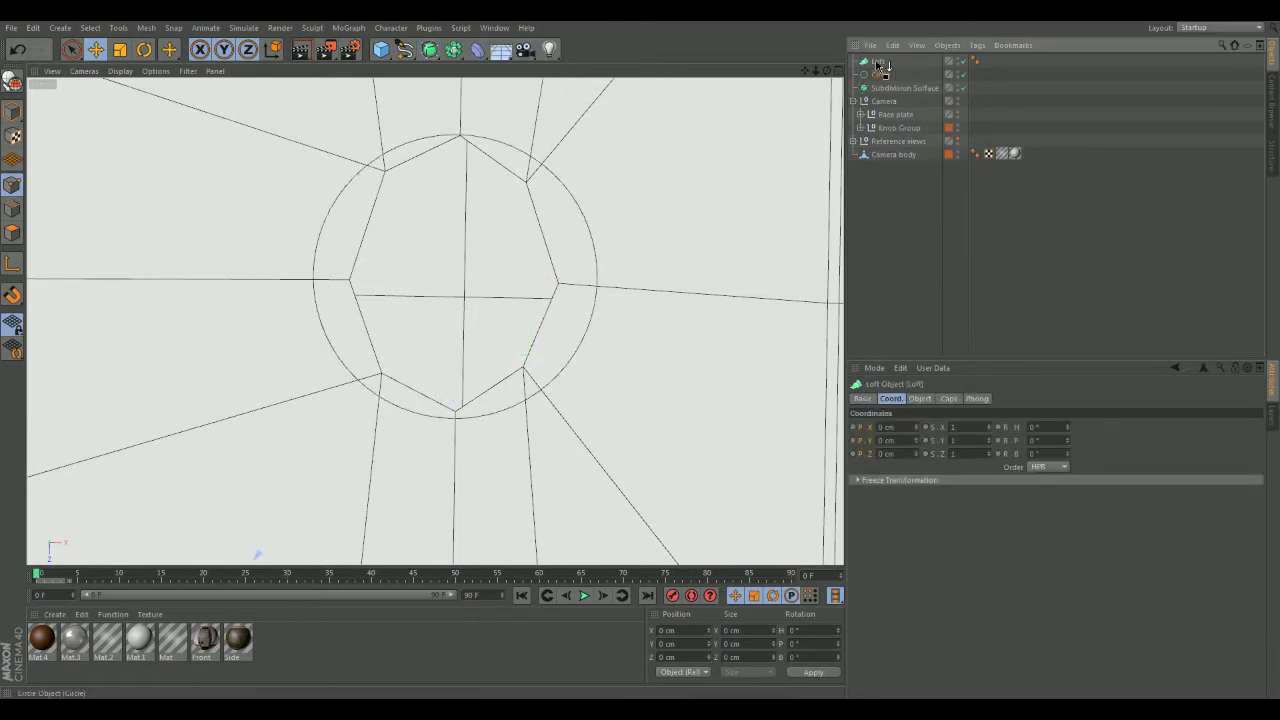
left_click_drag(878, 63, 879, 64)
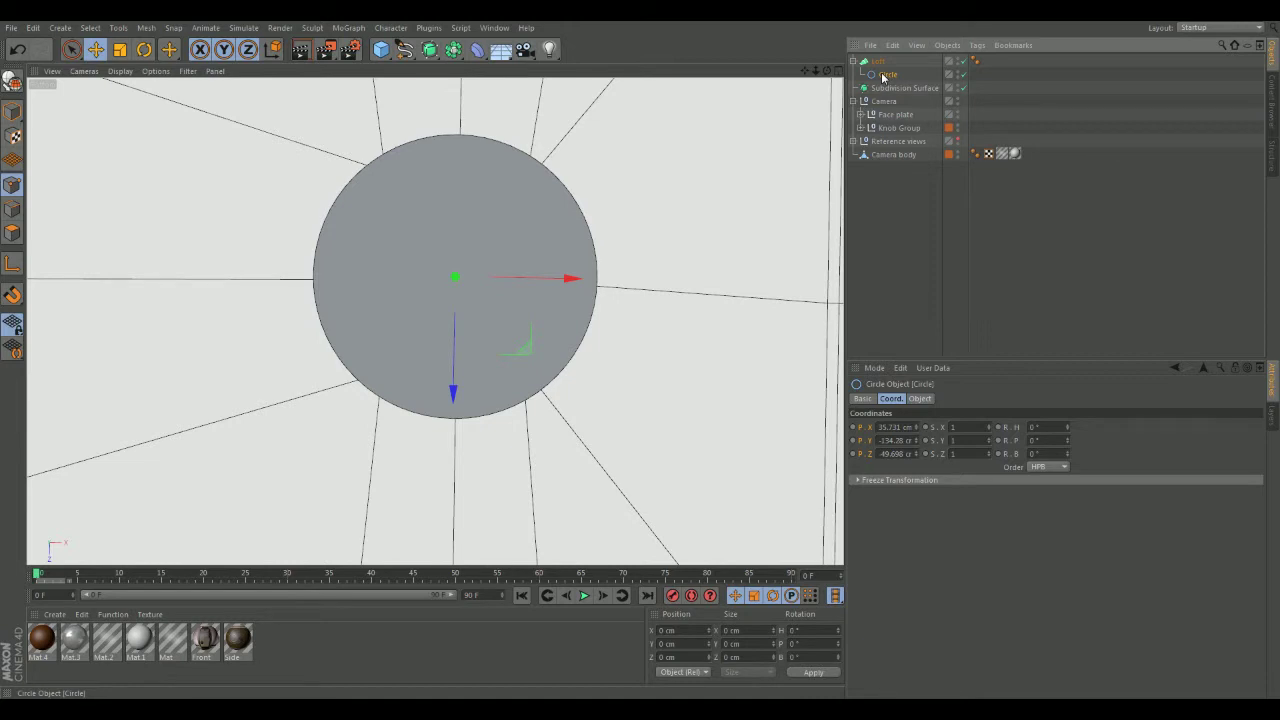
Rename the circle inside the Loft as "Bottom Hole".
key("ctrl+v")
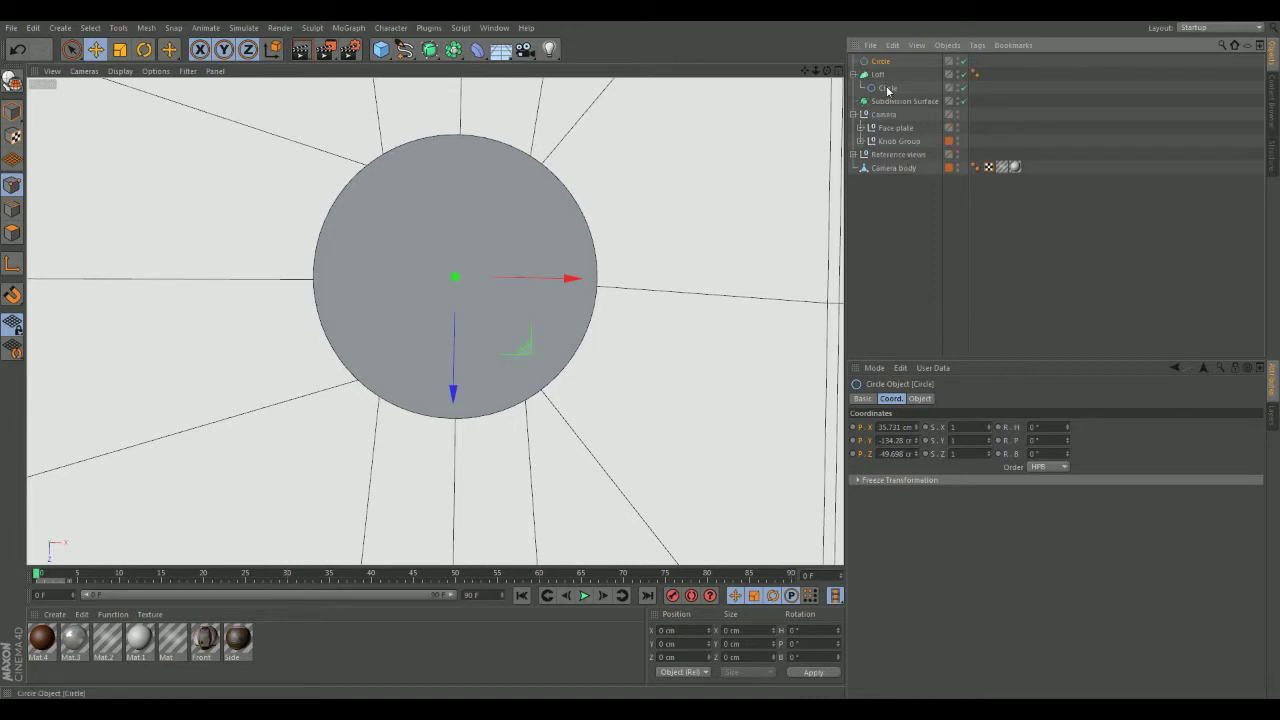
key("Delete")
double_click(890, 75)
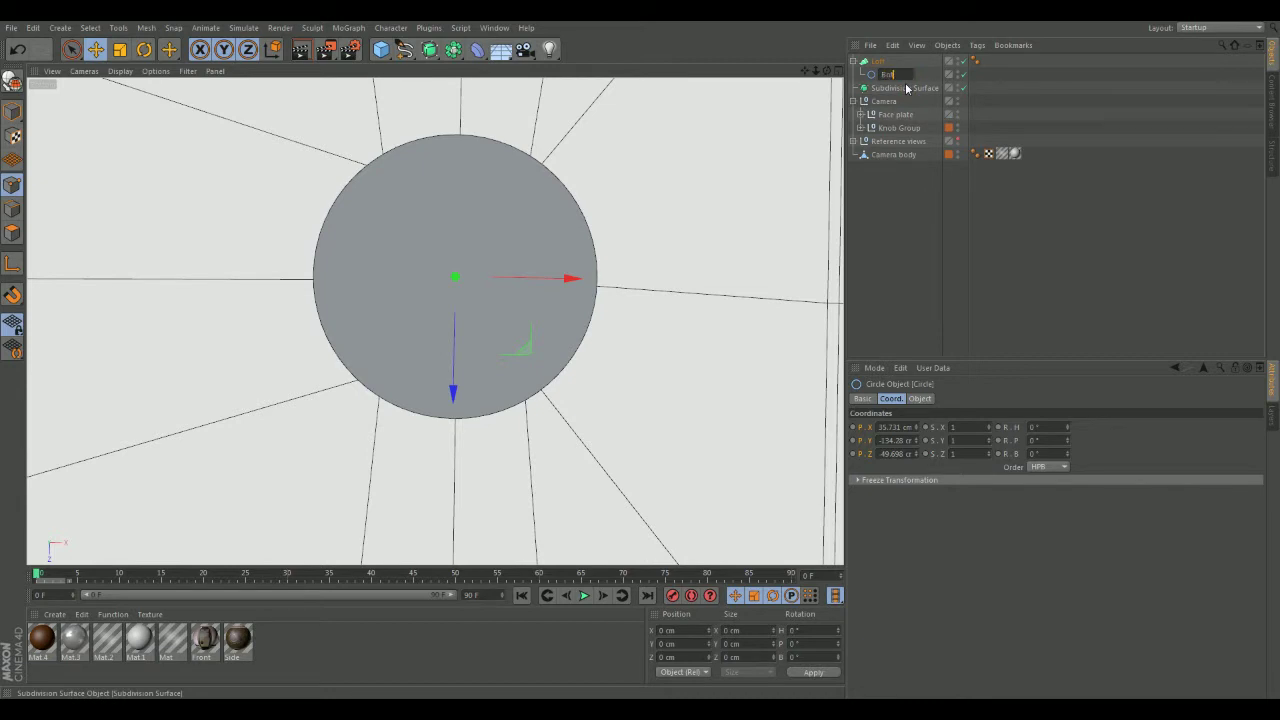
type("Bottom Hole")
key("Return")
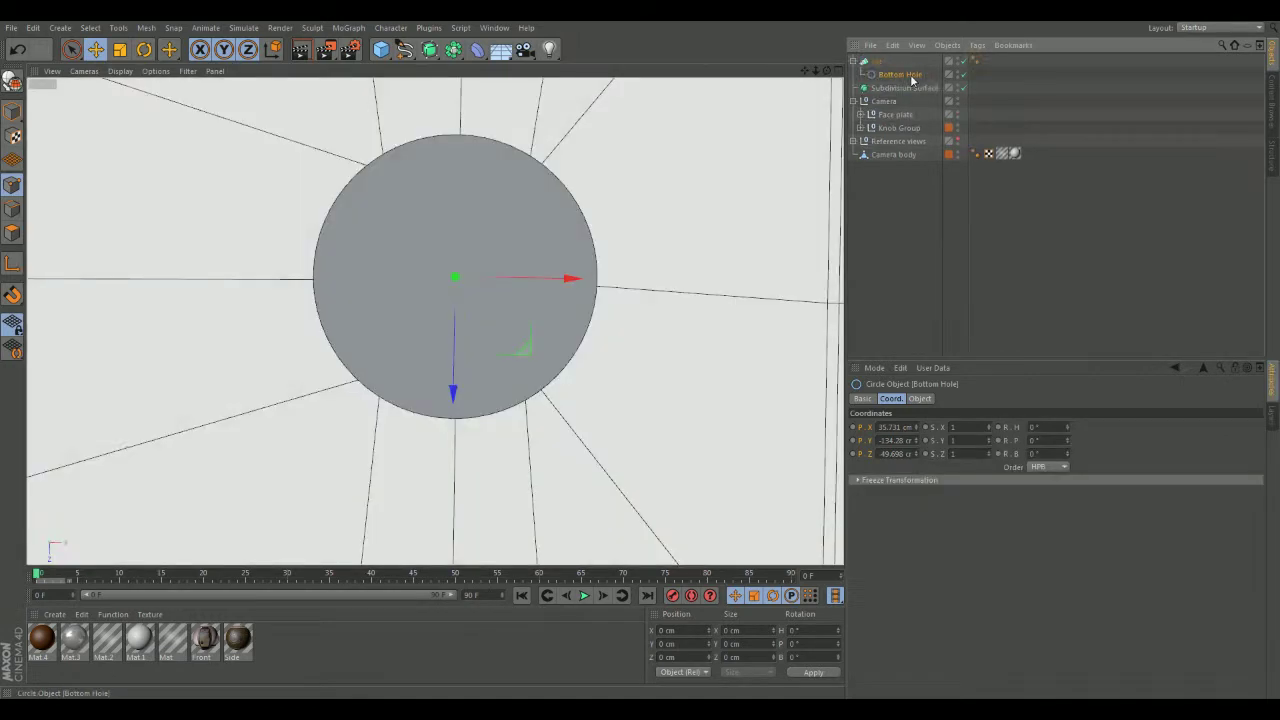
key("ctrl+v")
left_click_drag(913, 95, 911, 97)
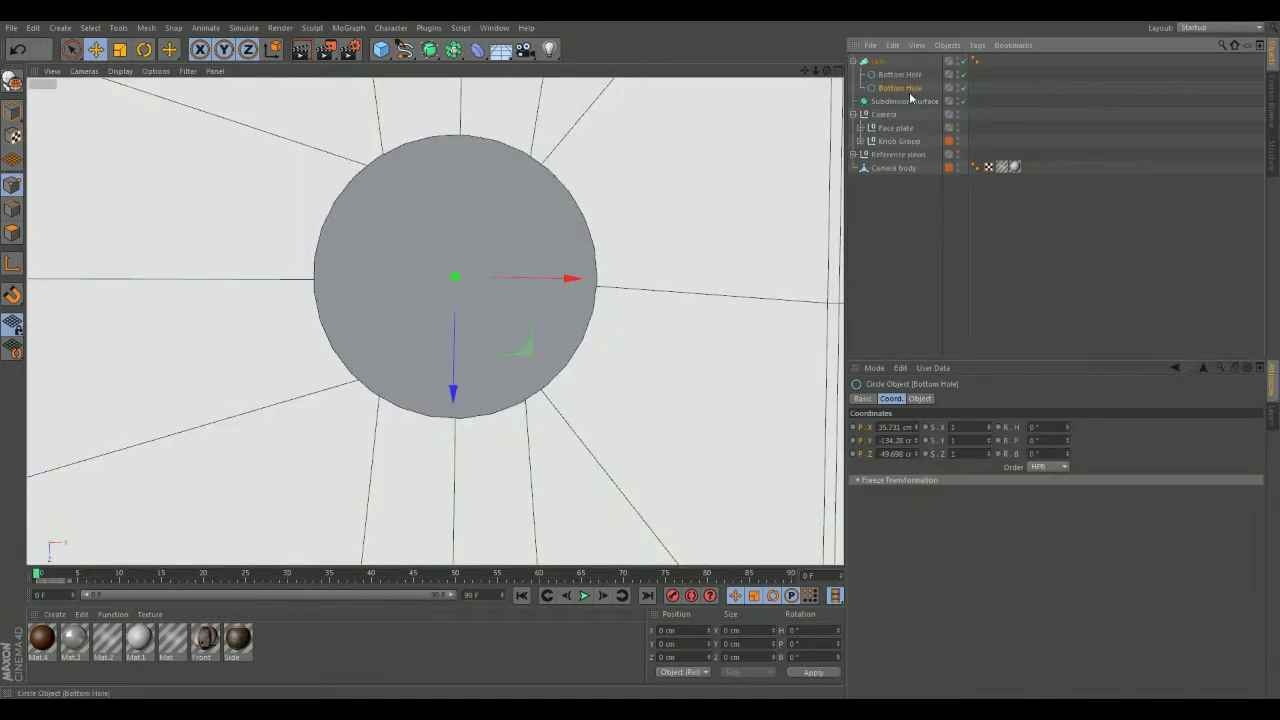
double_click(912, 88)
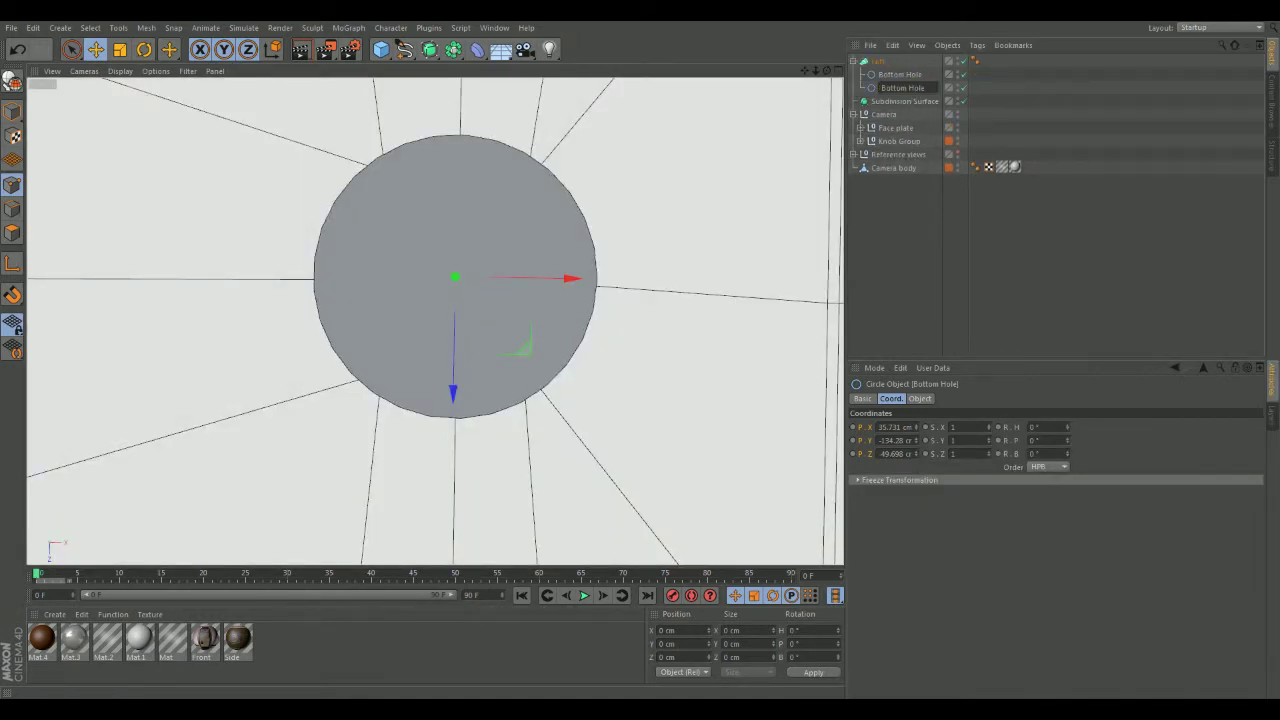
key("Return")
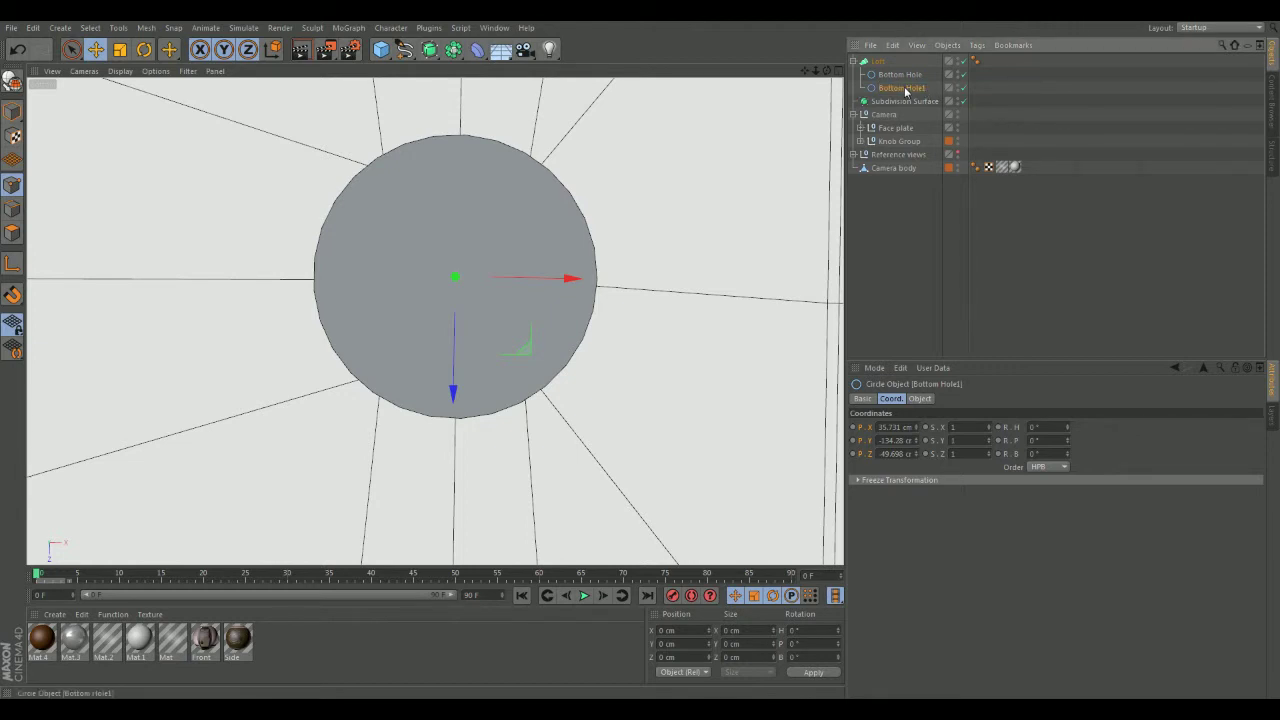
key("ctrl+c")
key("ctrl+v")
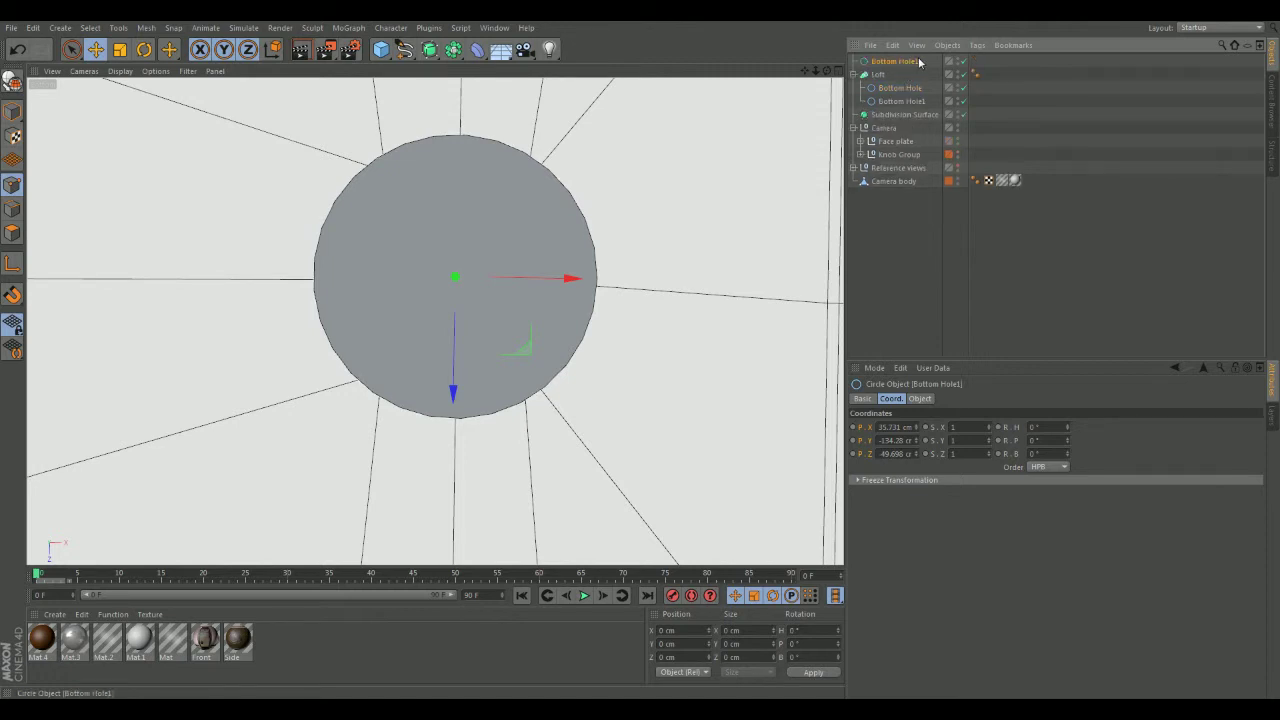
key("ctrl+v")
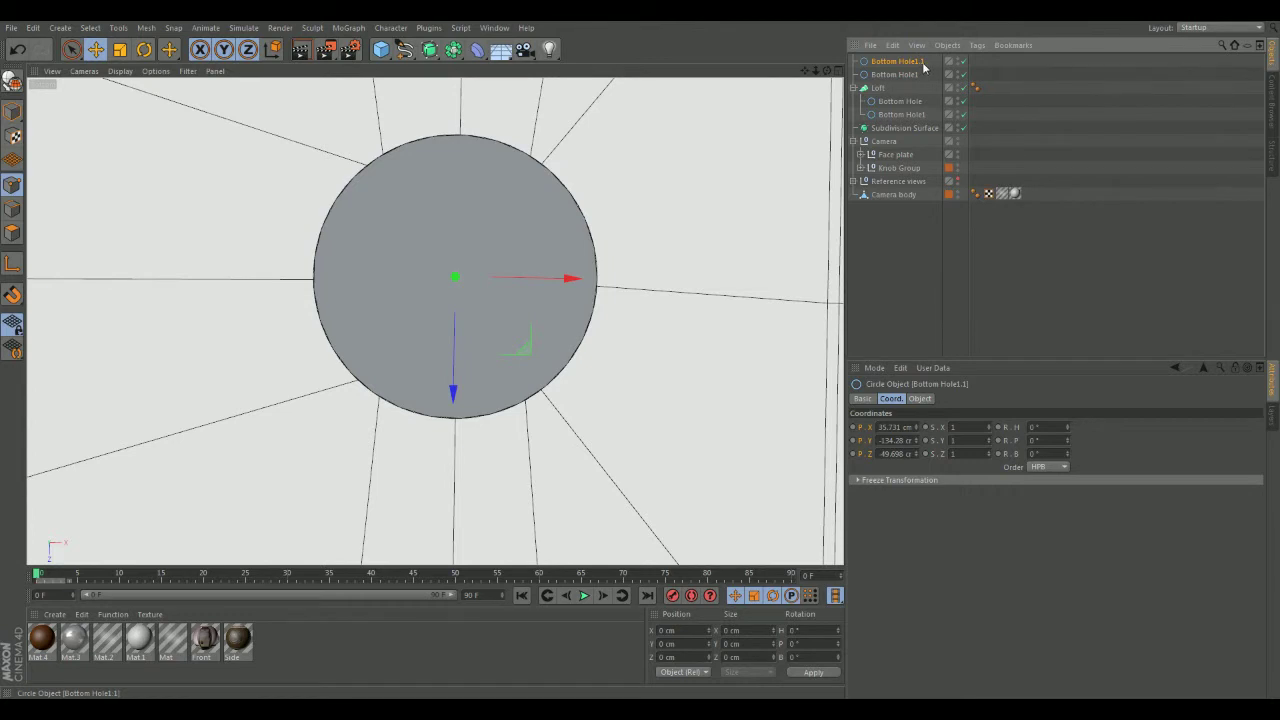
key("ctrl+z")
key("ctrl+z")
key("ctrl+z")
key("ctrl+z")
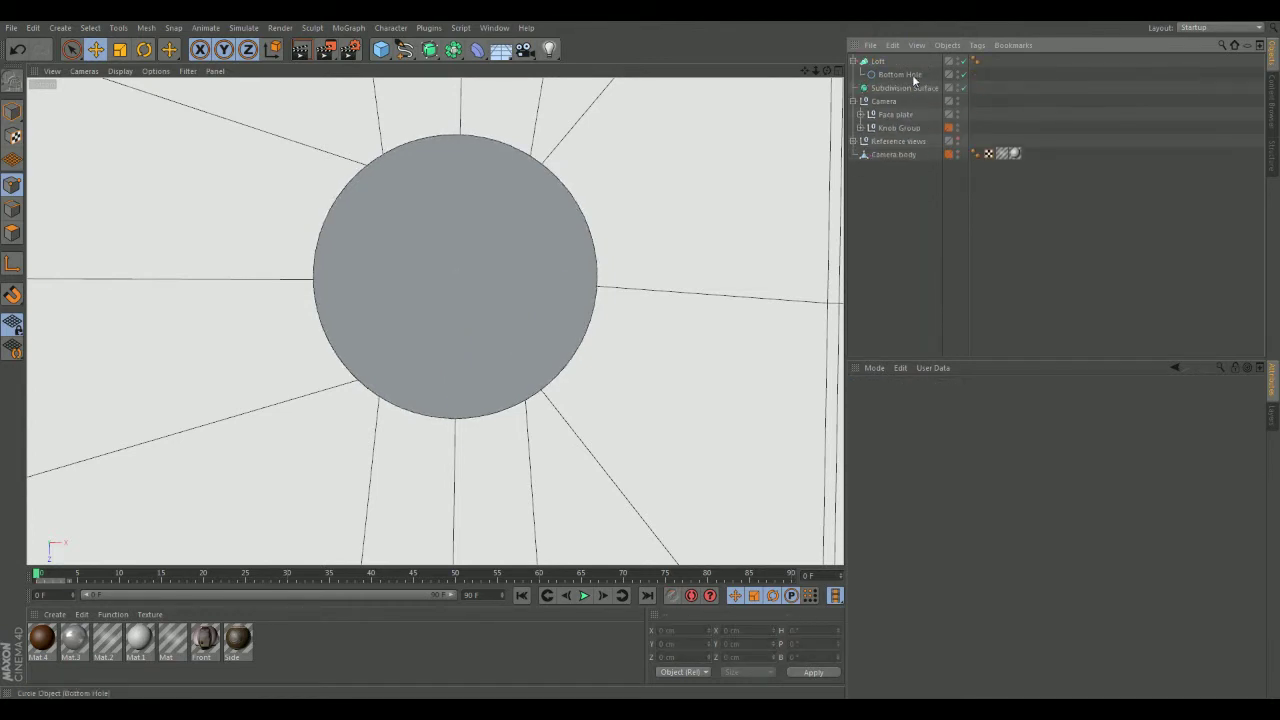
Make four copies of the Bottom Hole circle outside the Loft, then nest the original and Bottom Hole.1 in the Loft.
left_click_drag(866, 297, 875, 260)
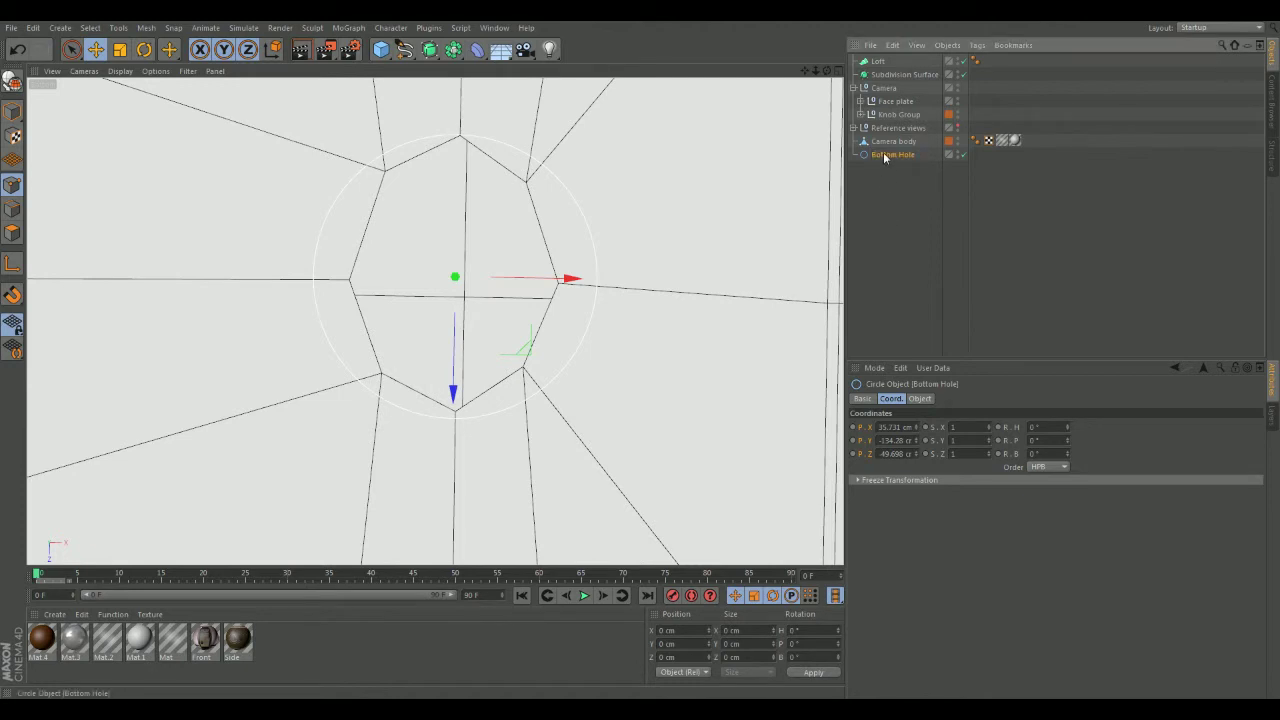
key("ctrl+v")
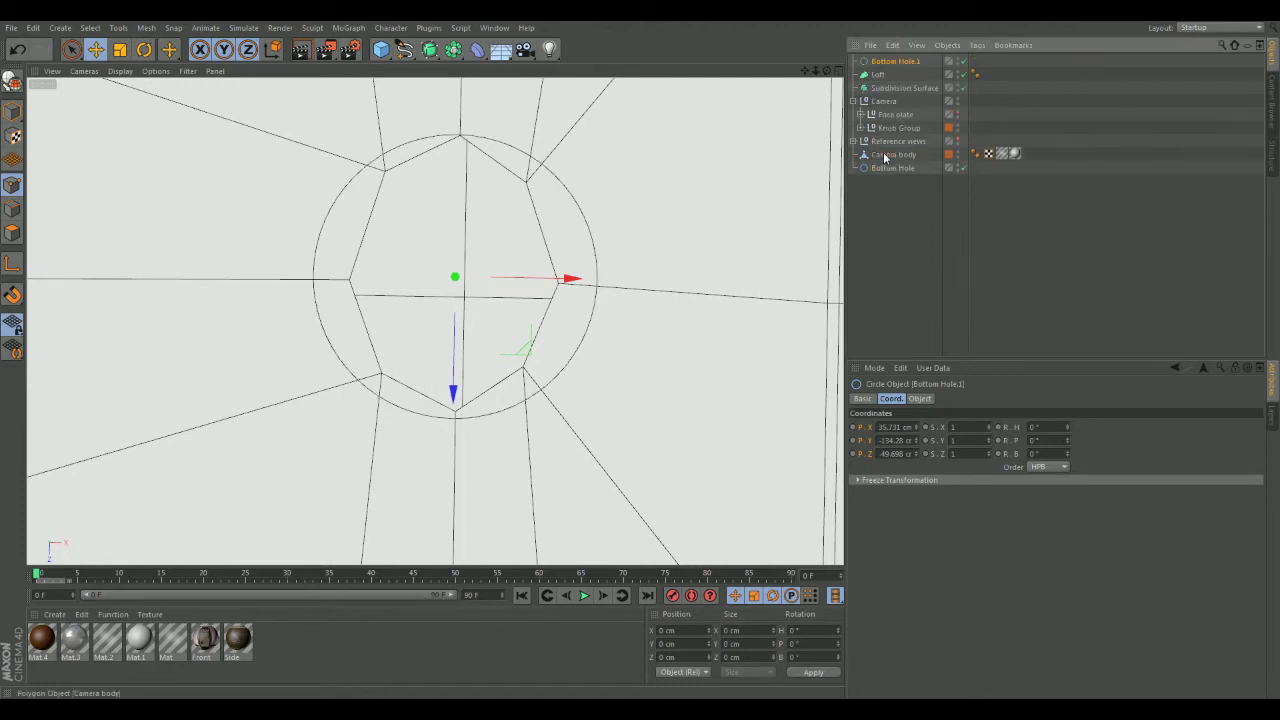
key("ctrl+v")
key("ctrl+v")
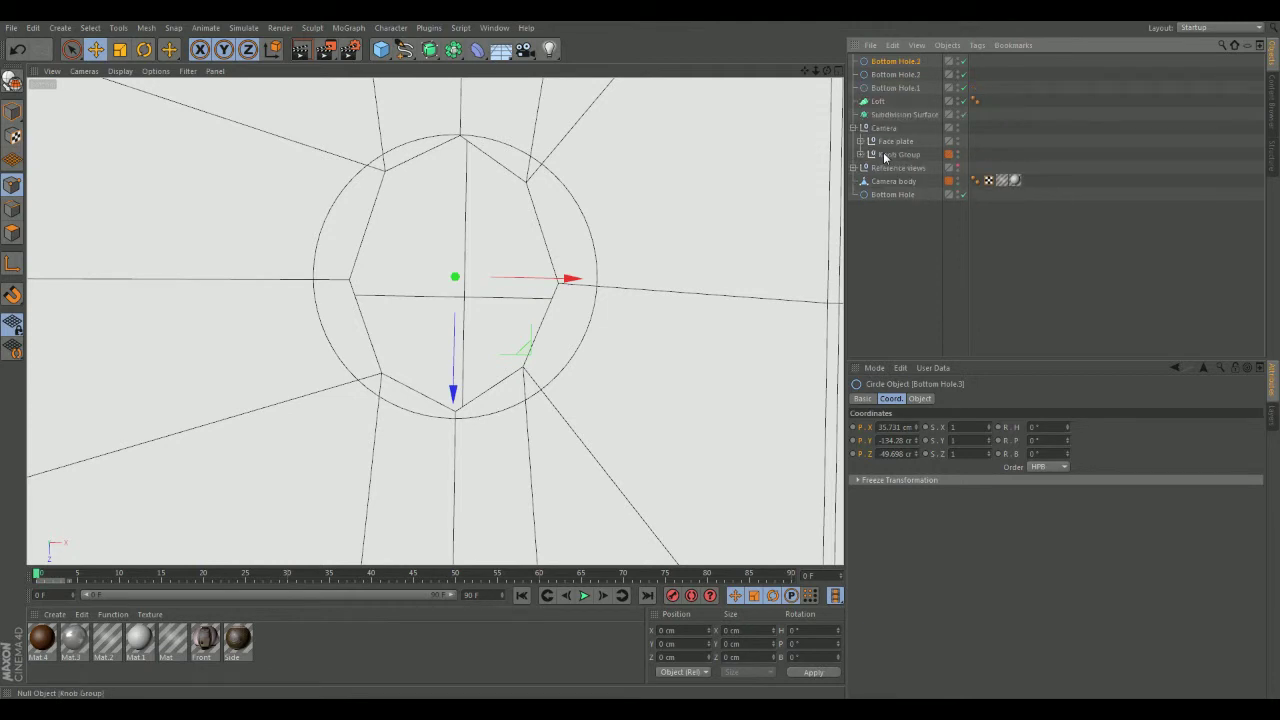
key("ctrl+v")
left_click(903, 214)
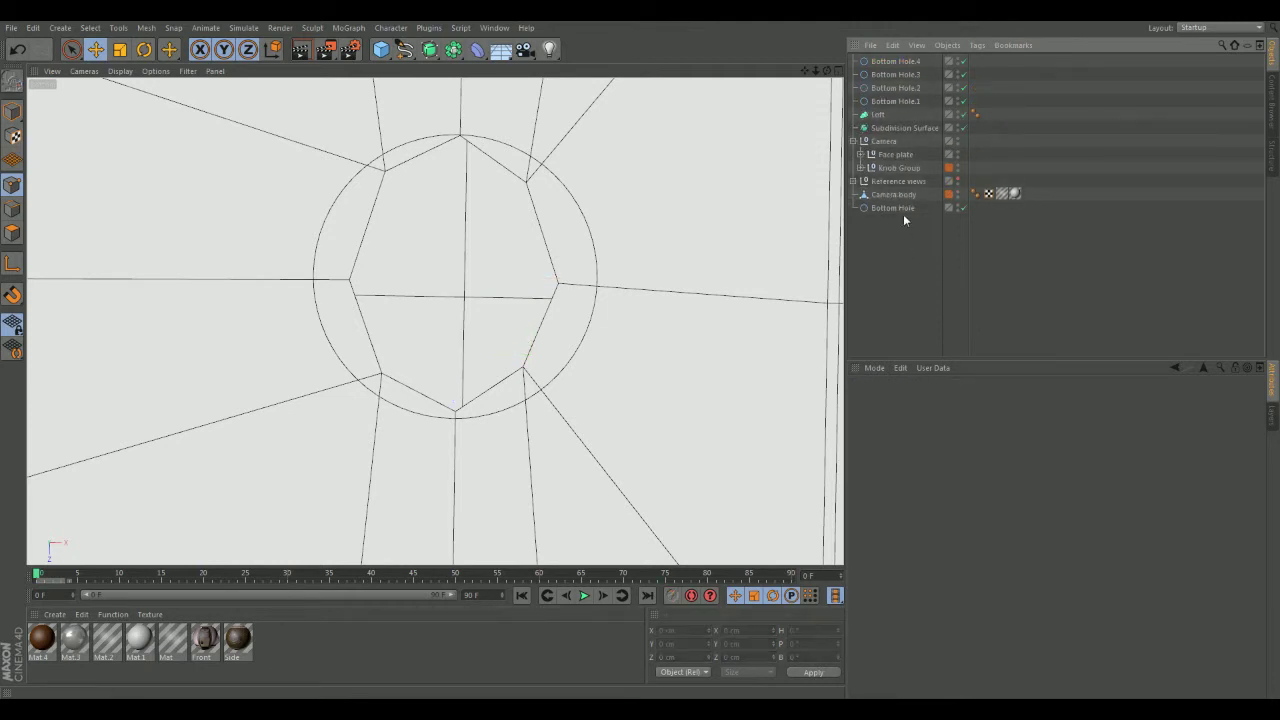
left_click_drag(877, 117, 904, 135)
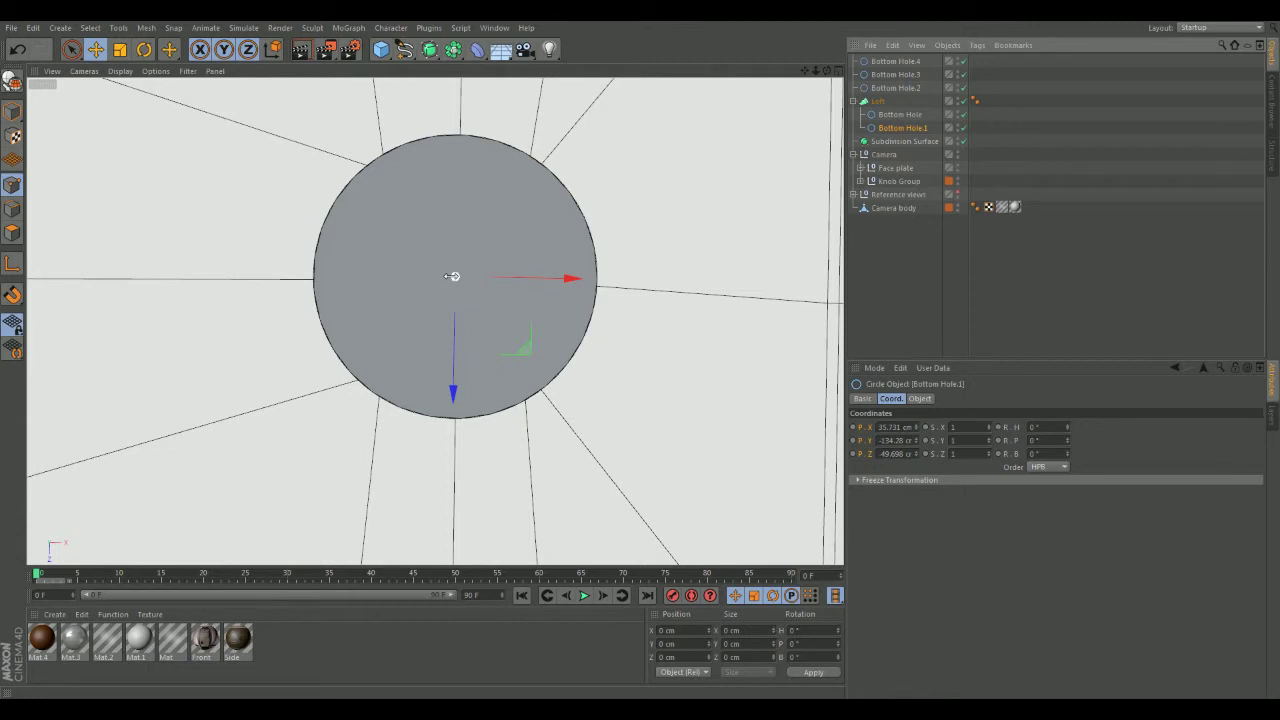
middle_click(455, 278)
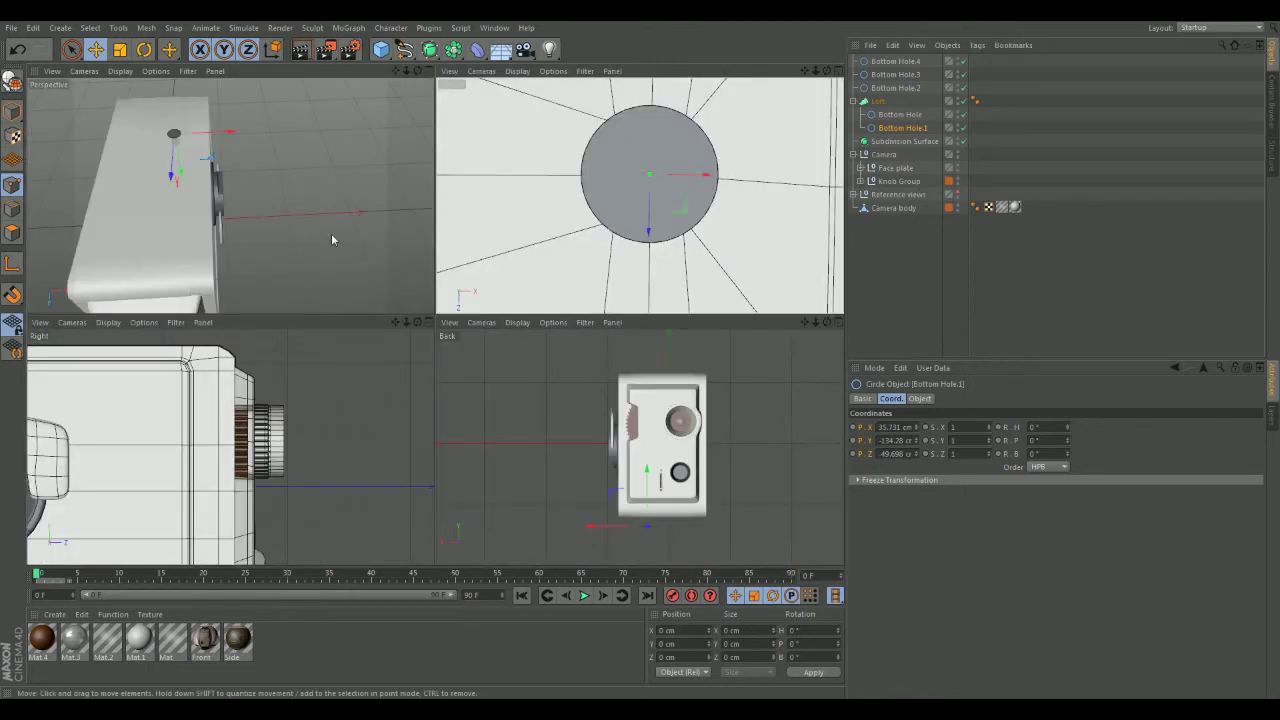
middle_click(277, 154)
left_click_drag(443, 197, 278, 169, "alt")
scroll(637, 284, "up", 5)
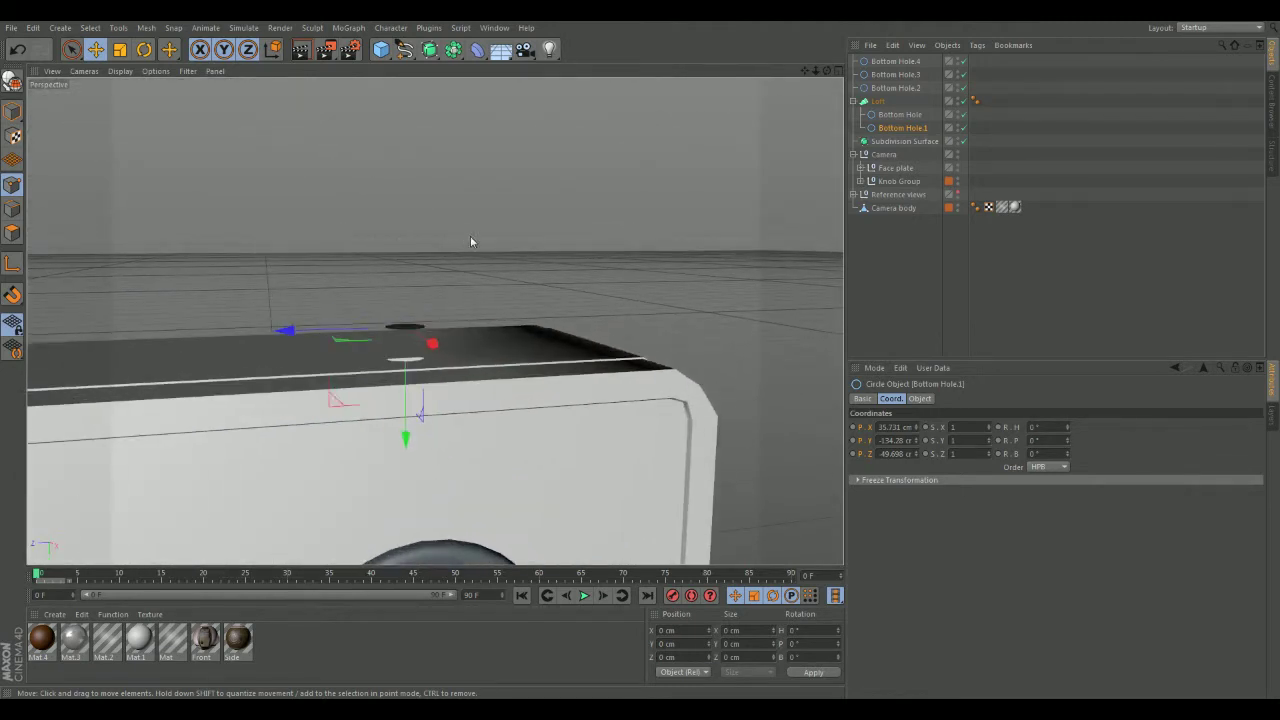
left_click(880, 101)
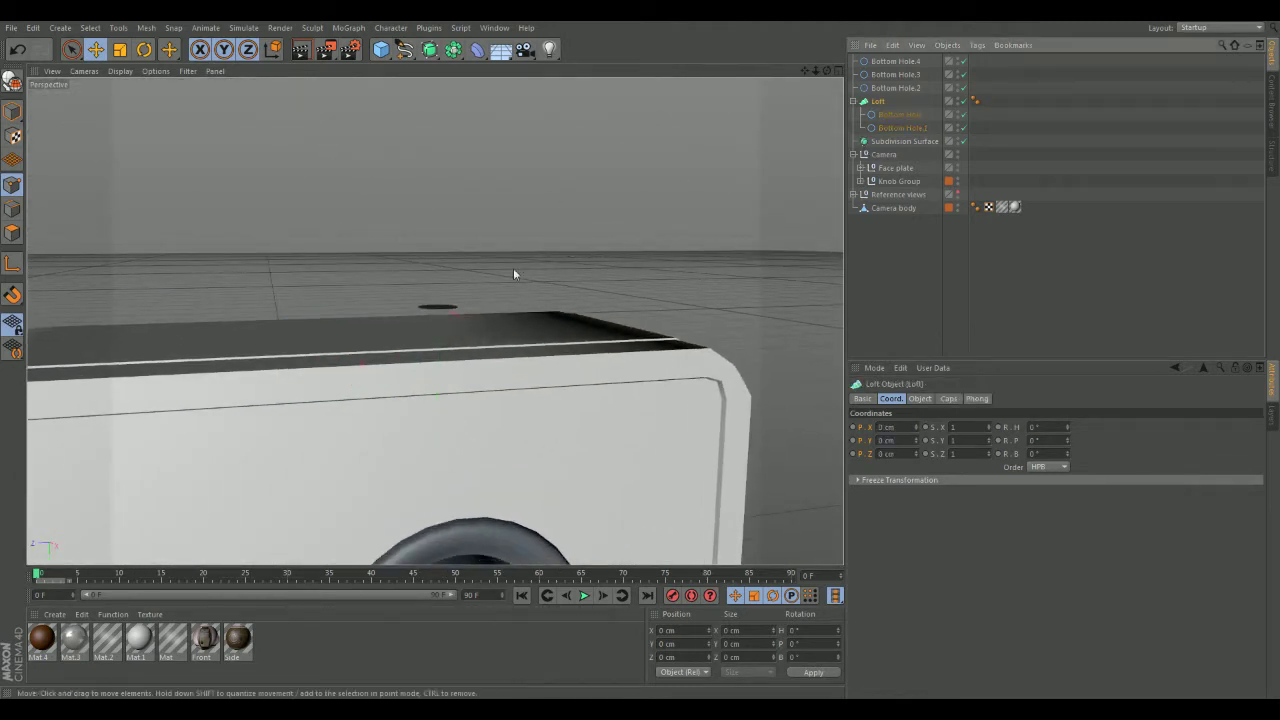
scroll(446, 306, "up", 3)
left_click(895, 87, "ctrl")
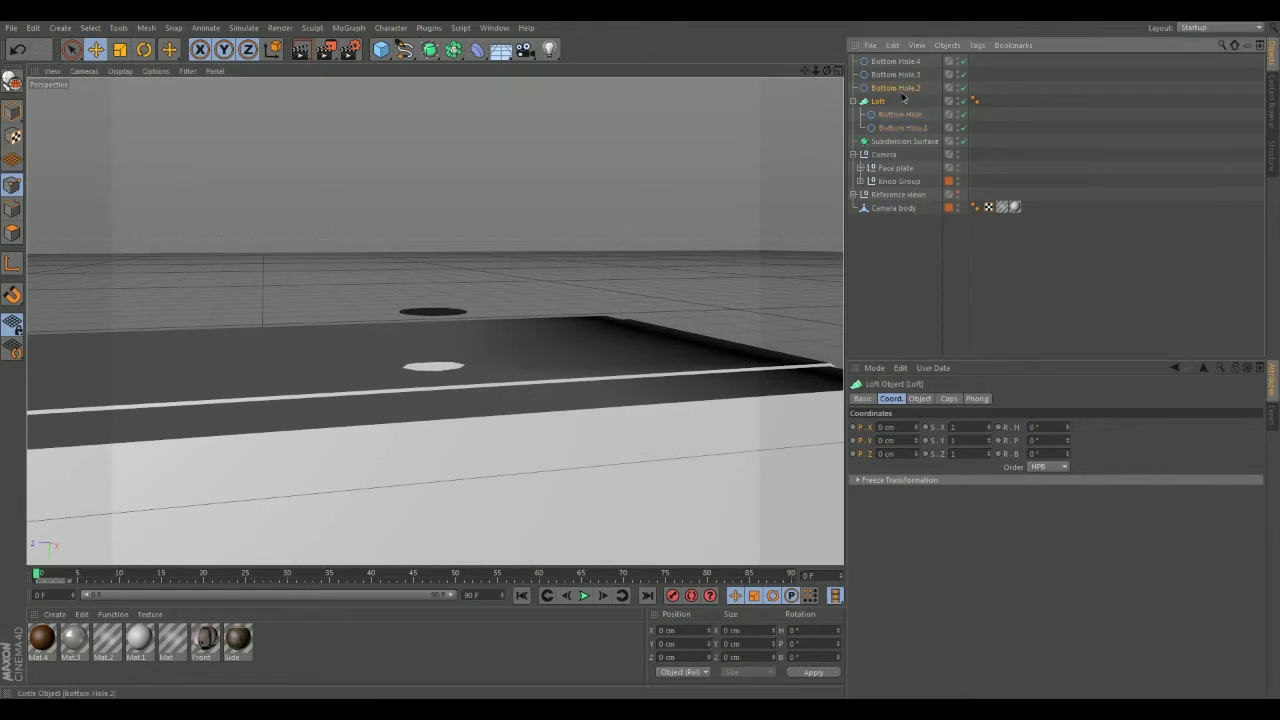
left_click(897, 74, "ctrl")
left_click(897, 61, "ctrl")
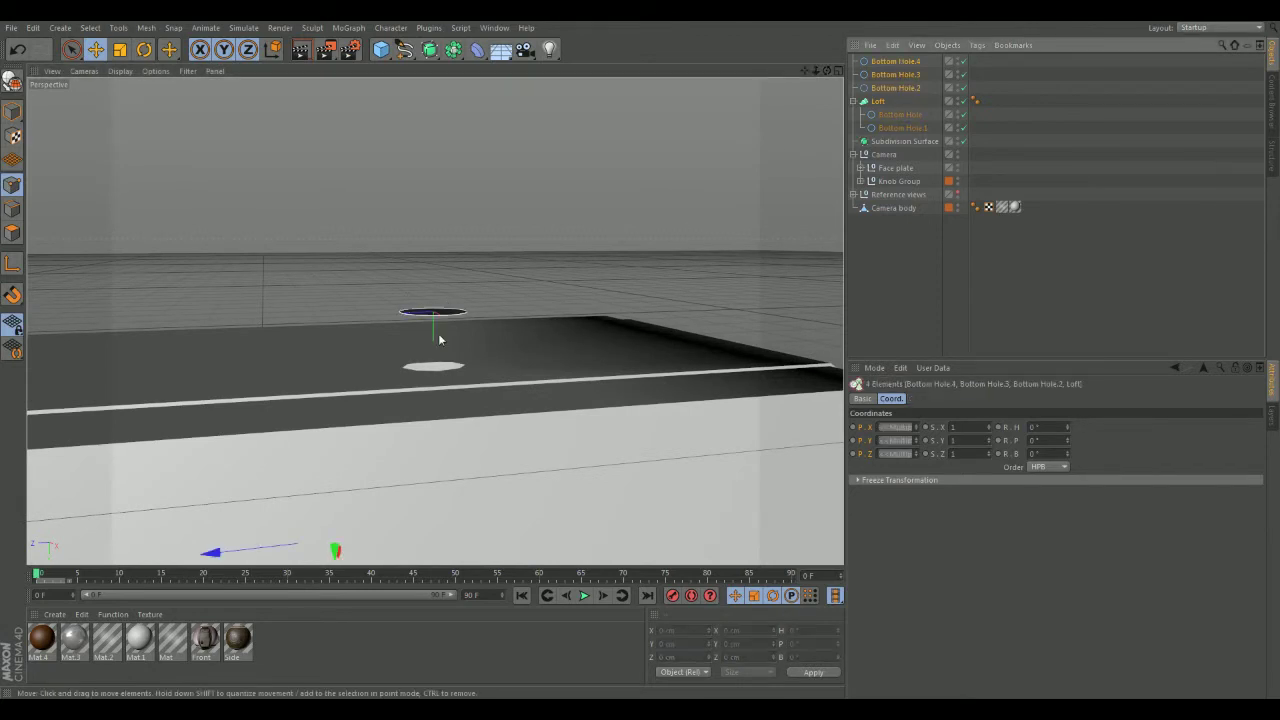
scroll(433, 332, "down", 3)
left_click_drag(393, 561, 393, 587)
left_click_drag(384, 556, 406, 523)
key("ctrl+z")
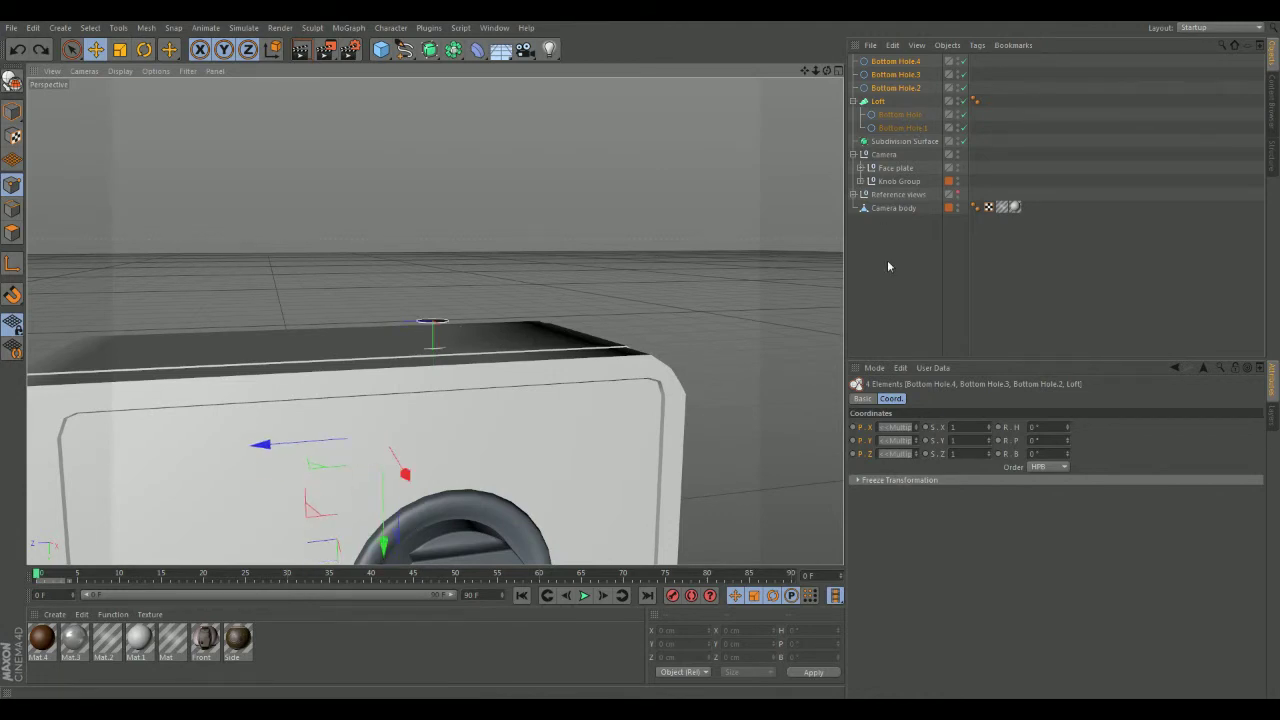
Move all five Bottom Hole circles together along Y to about -119.7 cm, close to the camera body's underside.
left_click(893, 127)
left_click(893, 114, "ctrl")
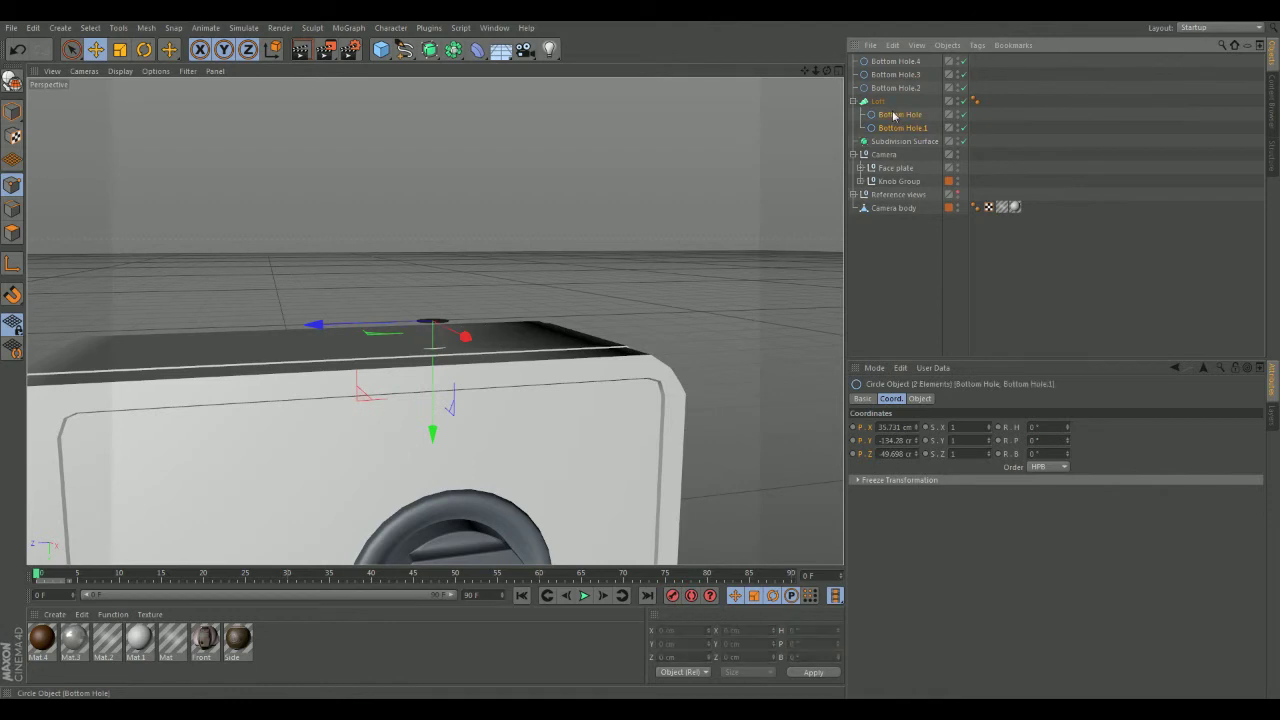
left_click(899, 88, "ctrl")
left_click(895, 74, "ctrl")
left_click(895, 61, "ctrl")
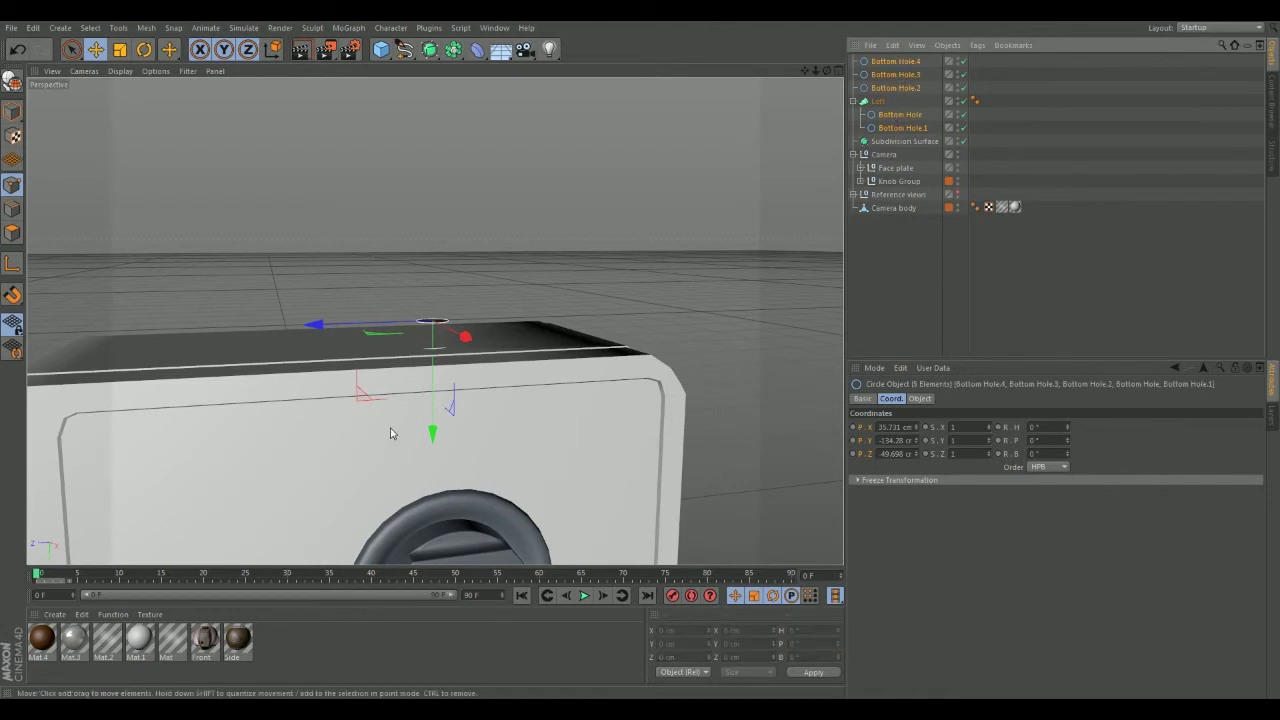
left_click_drag(431, 437, 426, 460)
scroll(426, 458, "up", 5)
mouse_move(505, 401)
left_mouse_down("alt")
mouse_move(666, 520)
mouse_move(546, 357)
mouse_move(561, 306)
mouse_move(520, 449)
mouse_move(617, 463)
mouse_move(546, 500)
mouse_move(555, 415)
mouse_move(517, 469)
mouse_move(503, 417)
left_mouse_up("alt")
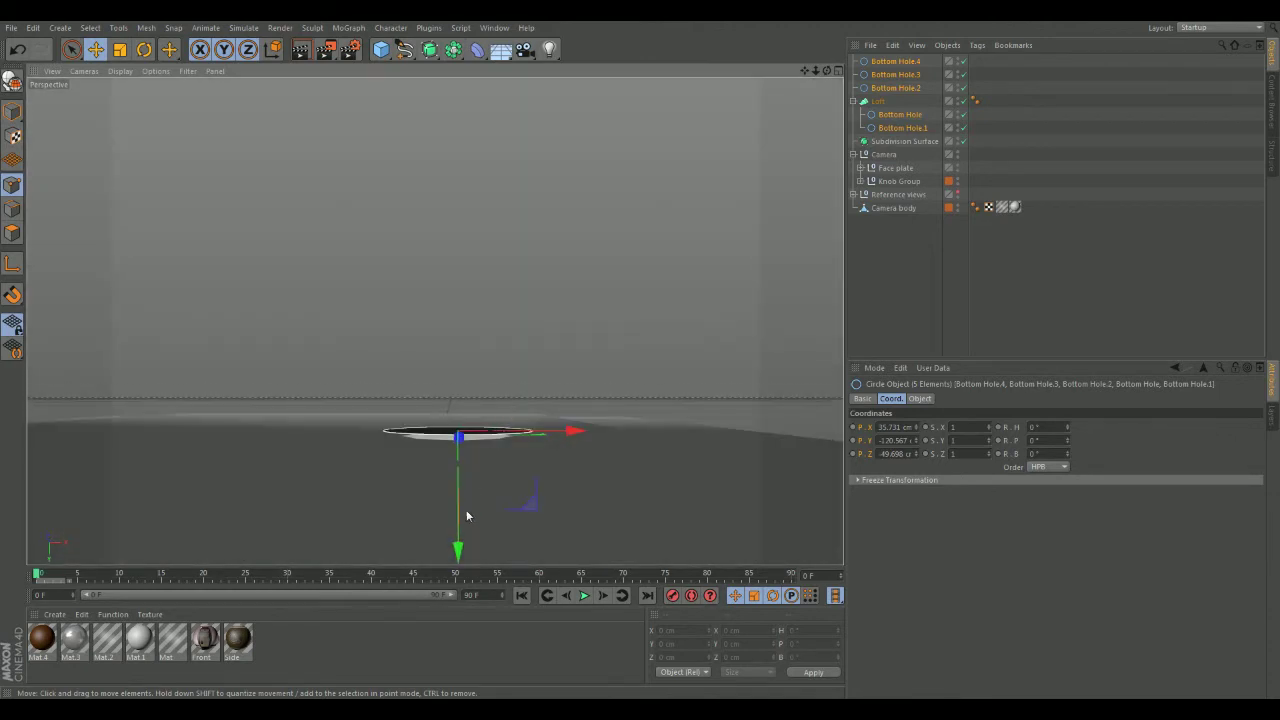
left_click_drag(457, 551, 439, 434)
left_click_drag(705, 328, 803, 266, "alt")
Move the Bottom Hole.1 circle along Y to about -120.4 cm to give the loft a thin wall.
left_click(905, 128)
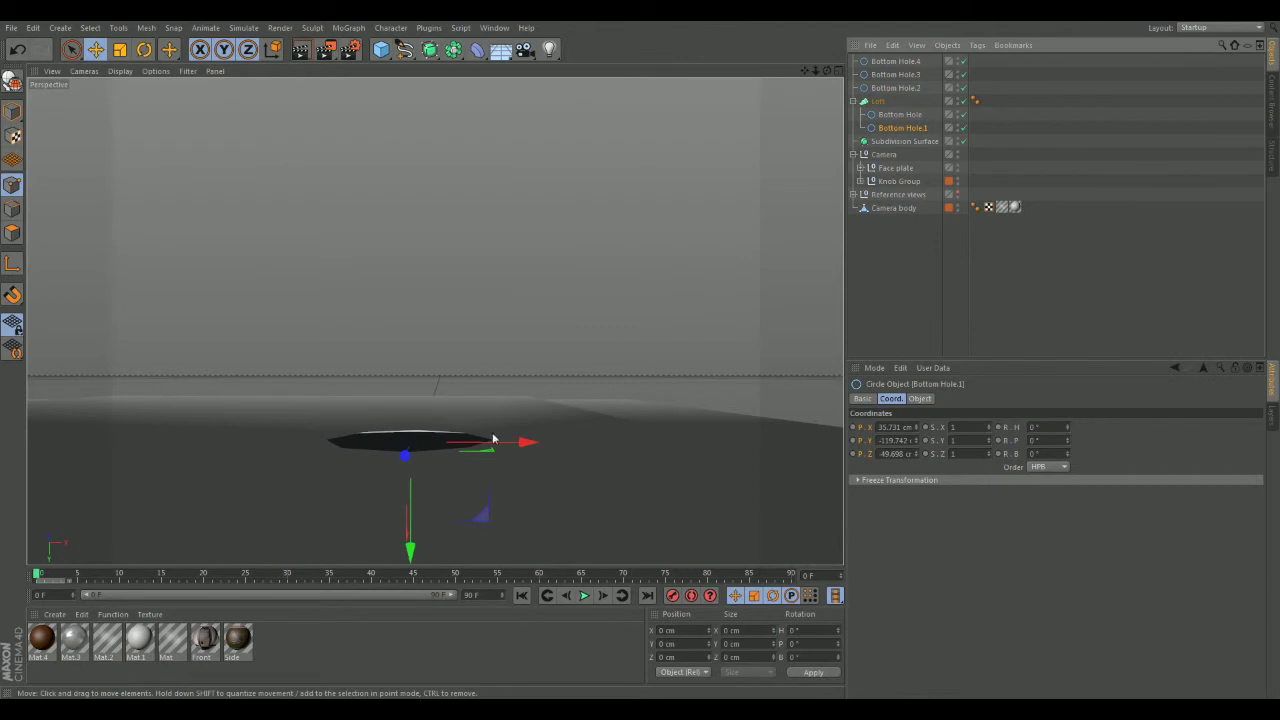
left_click_drag(419, 550, 413, 547)
left_click_drag(613, 394, 700, 330, "alt")
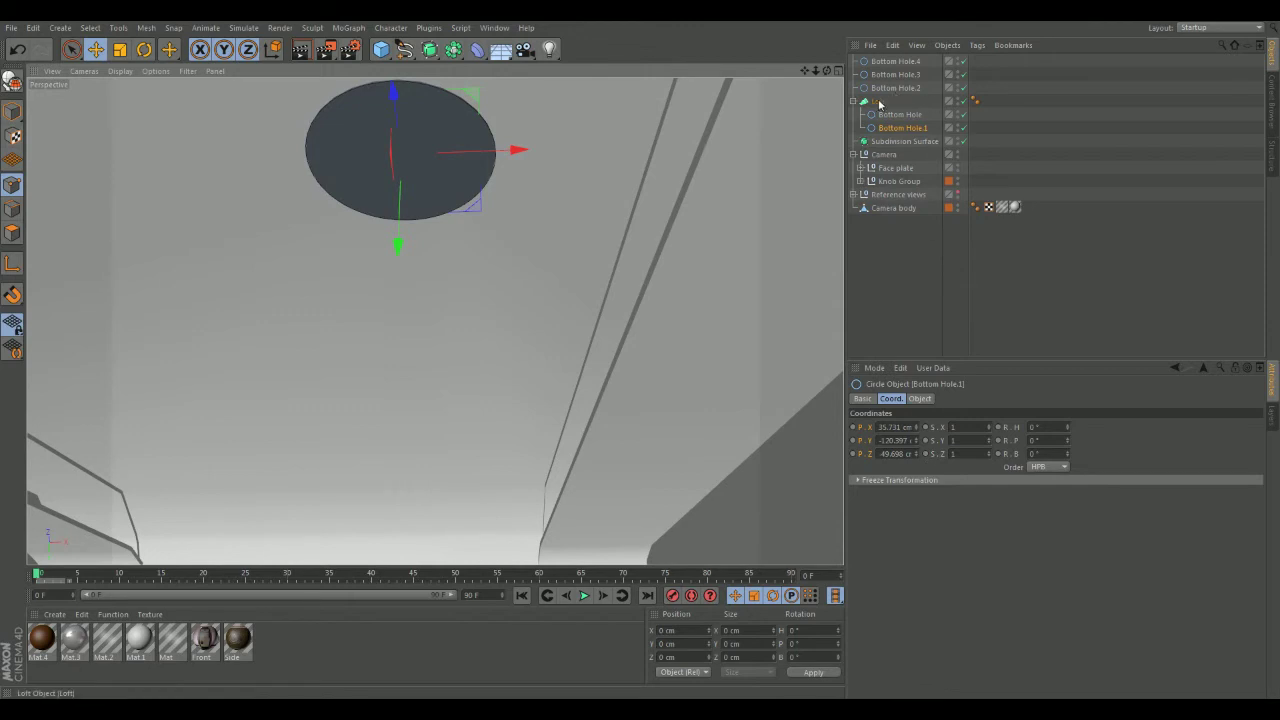
Set the Loft's start cap to None.
left_click(932, 101)
left_click(948, 398)
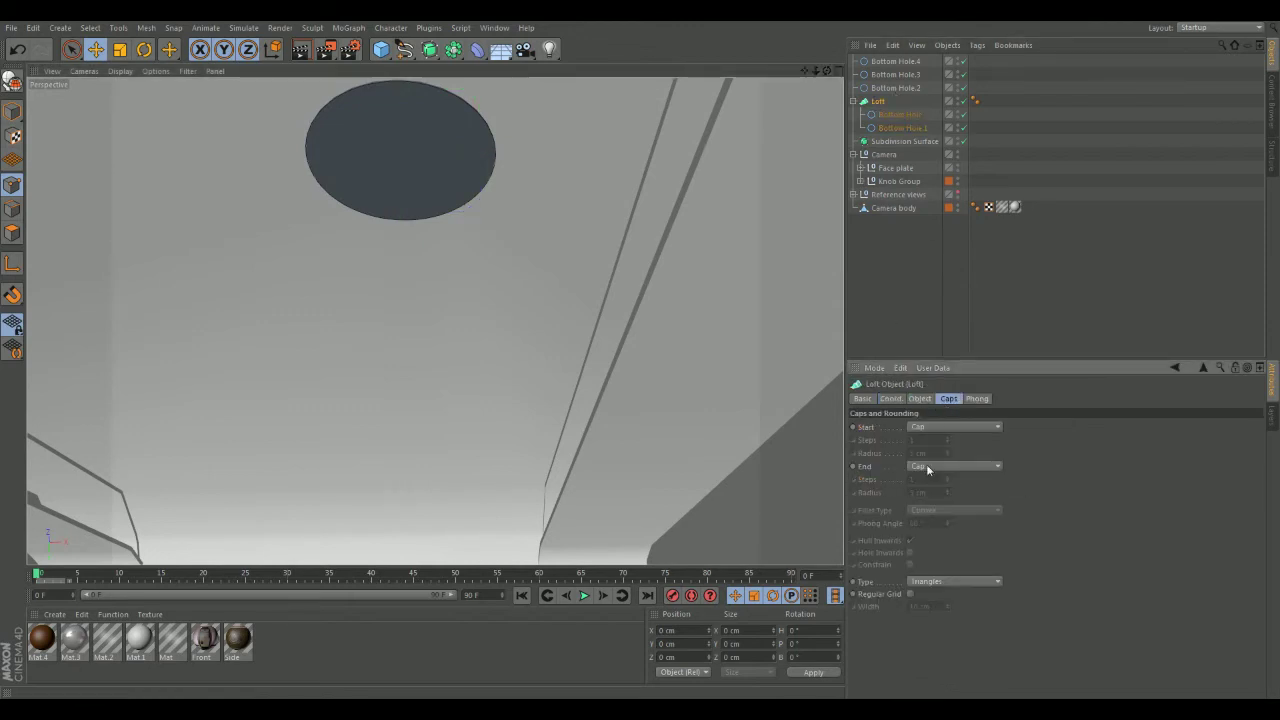
left_click(937, 427)
left_click(922, 441)
left_click_drag(777, 374, 586, 414, "alt")
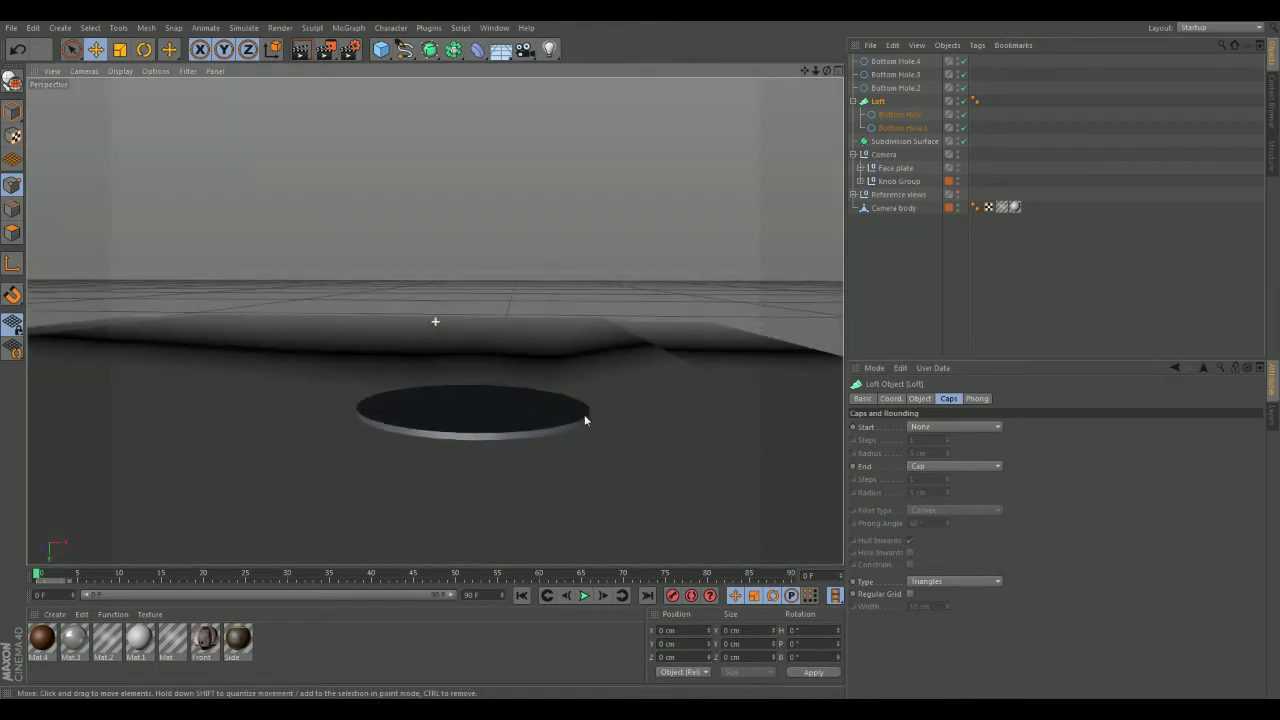
Add the Bottom Hole.2 circle to the Loft as a direct child placed after Bottom Hole.1.
left_click(895, 88)
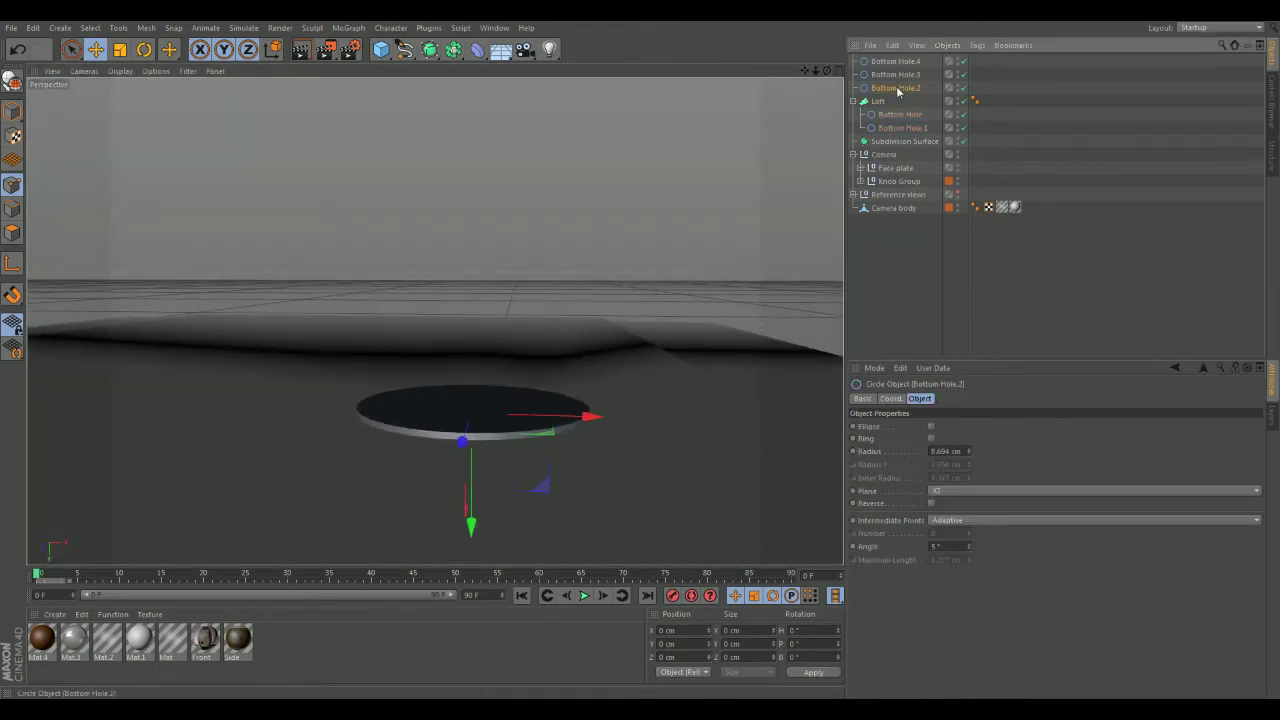
left_click_drag(905, 131, 906, 129)
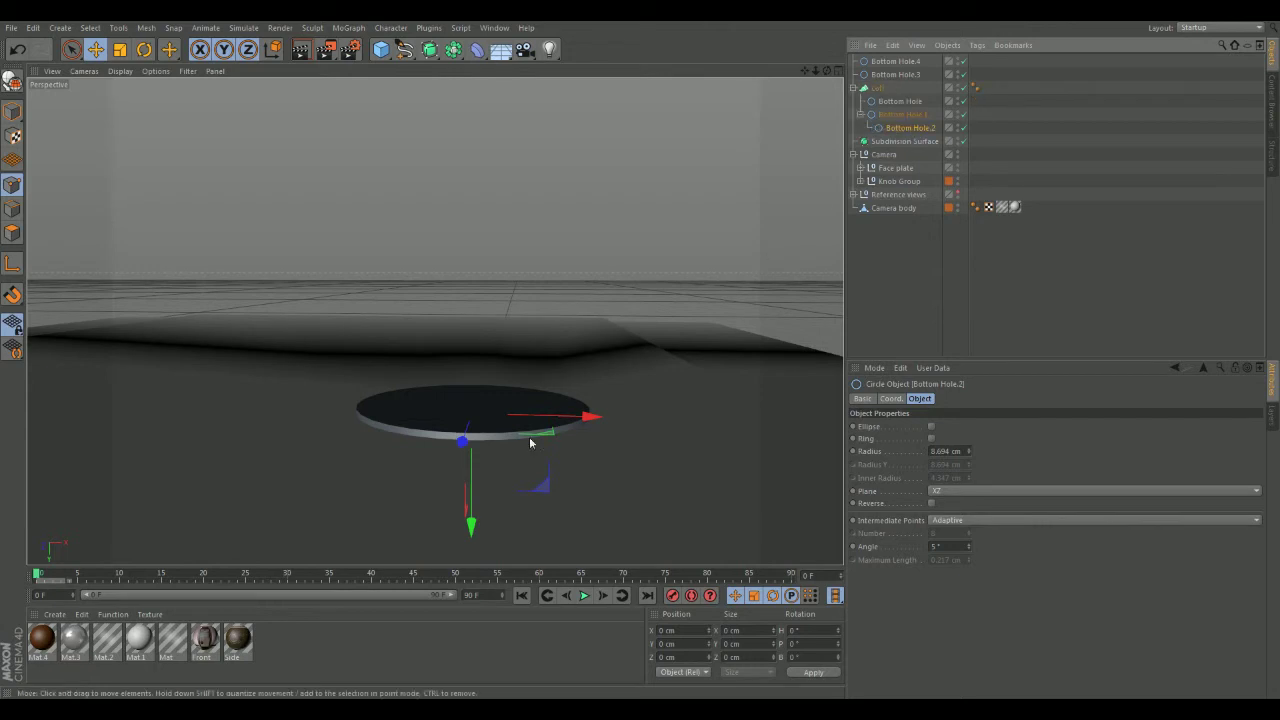
left_click_drag(480, 523, 480, 505)
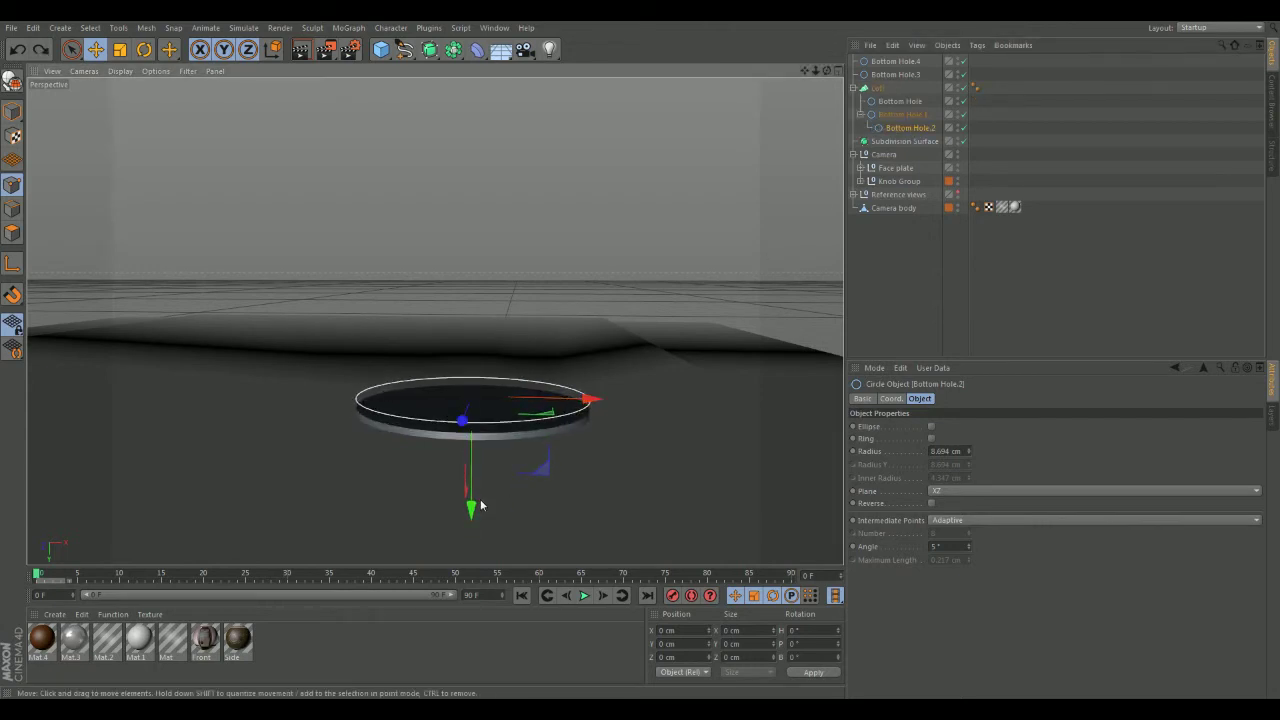
key("ctrl+z")
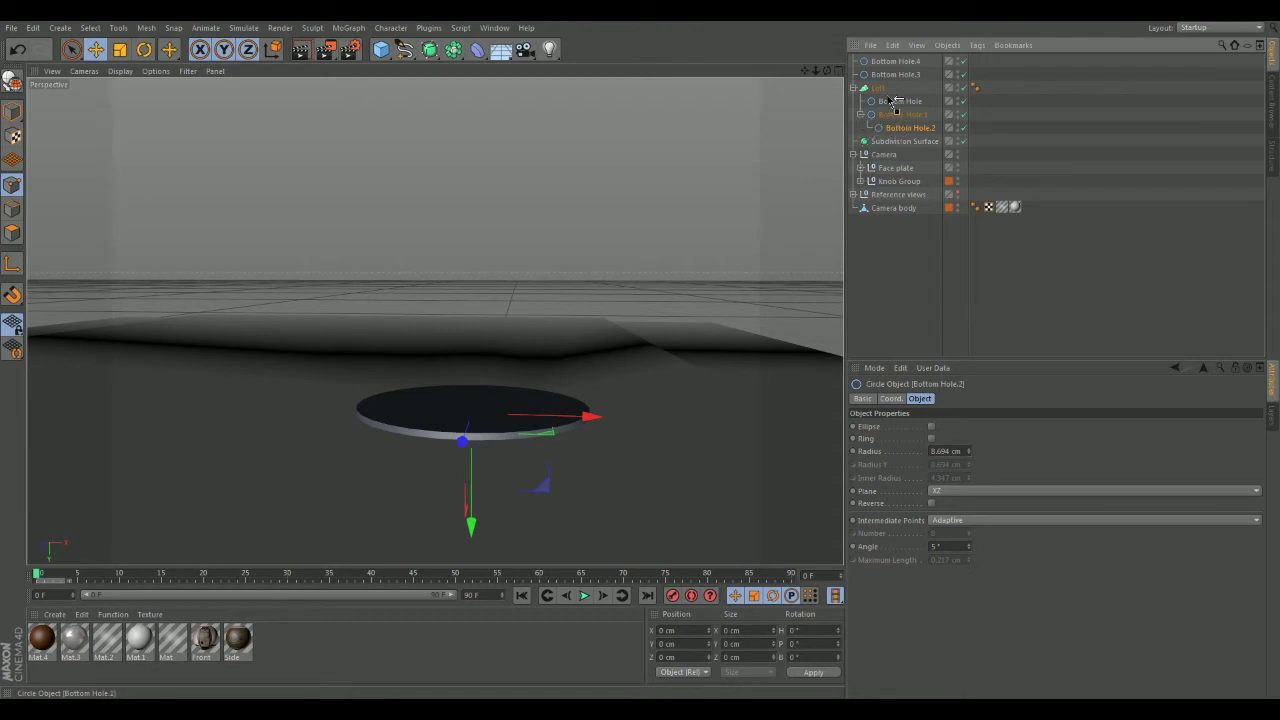
left_click_drag(884, 91, 885, 94)
left_click_drag(890, 135, 890, 130)
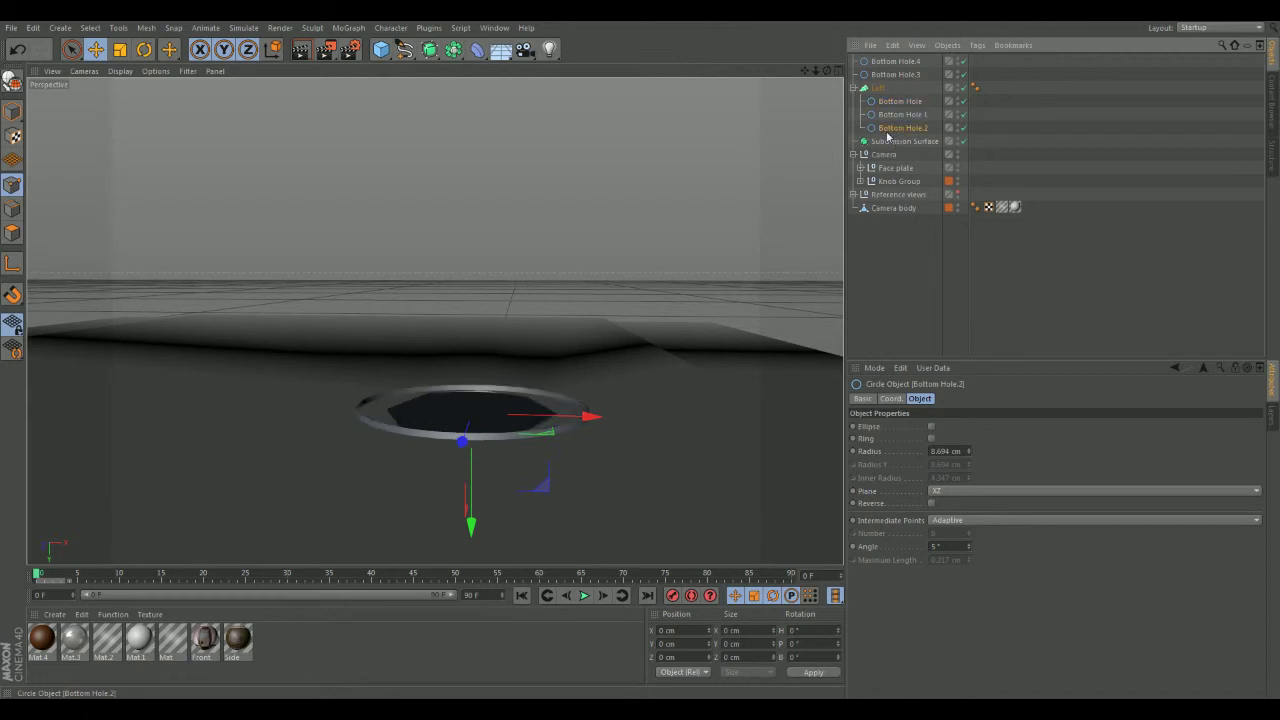
Move the Bottom Hole.2 circle outward along Y beyond Bottom Hole.1 and scale it down slightly to taper the rim inward.
left_click_drag(470, 528, 549, 514)
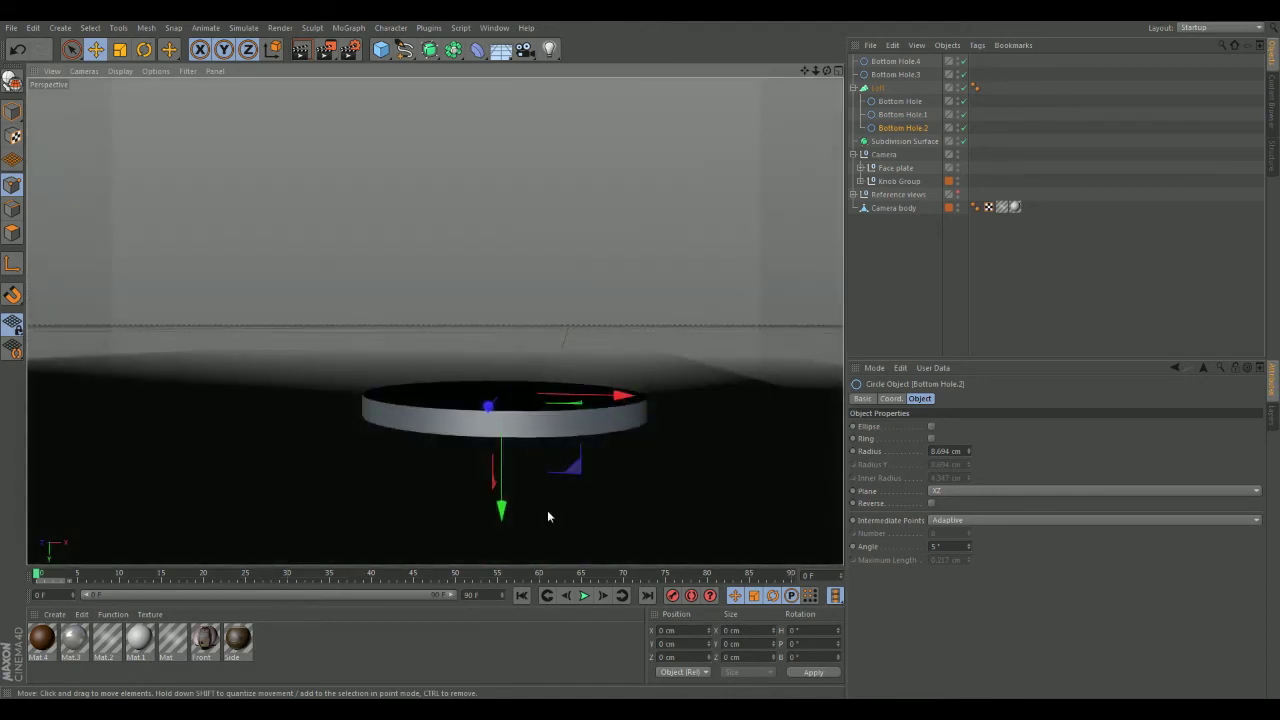
key("r")
key("t")
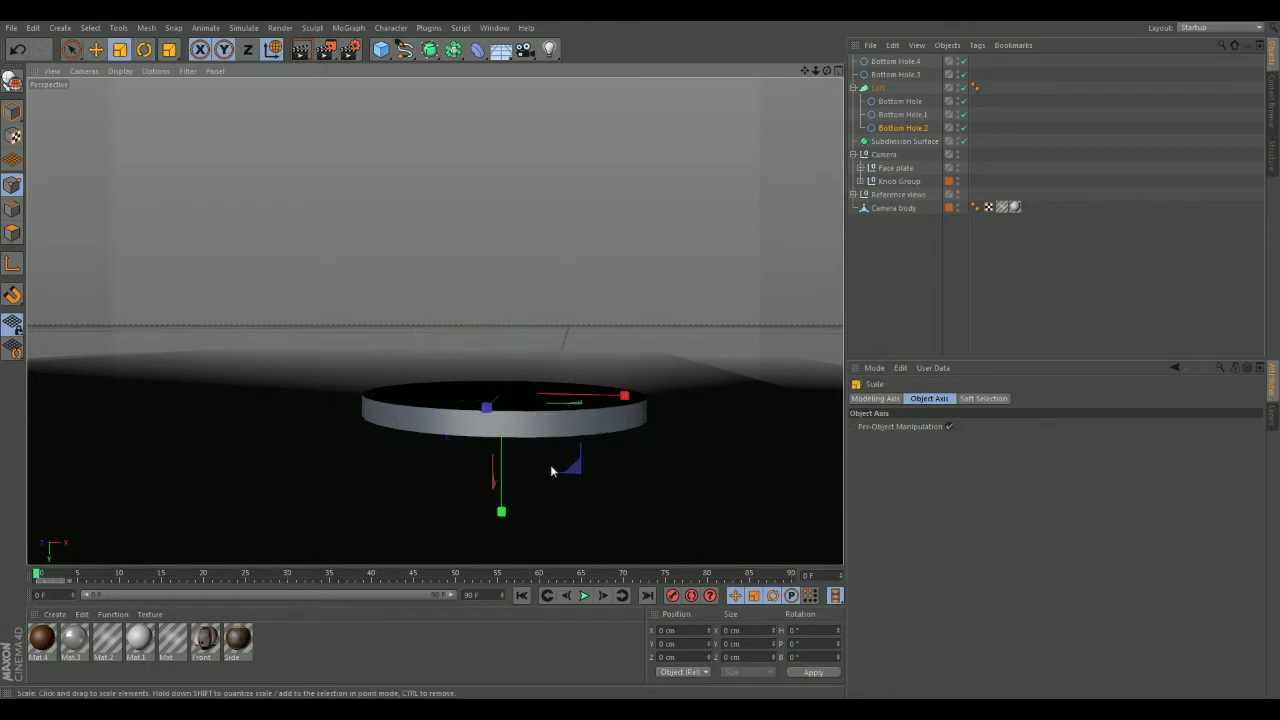
left_click_drag(571, 414, 560, 406)
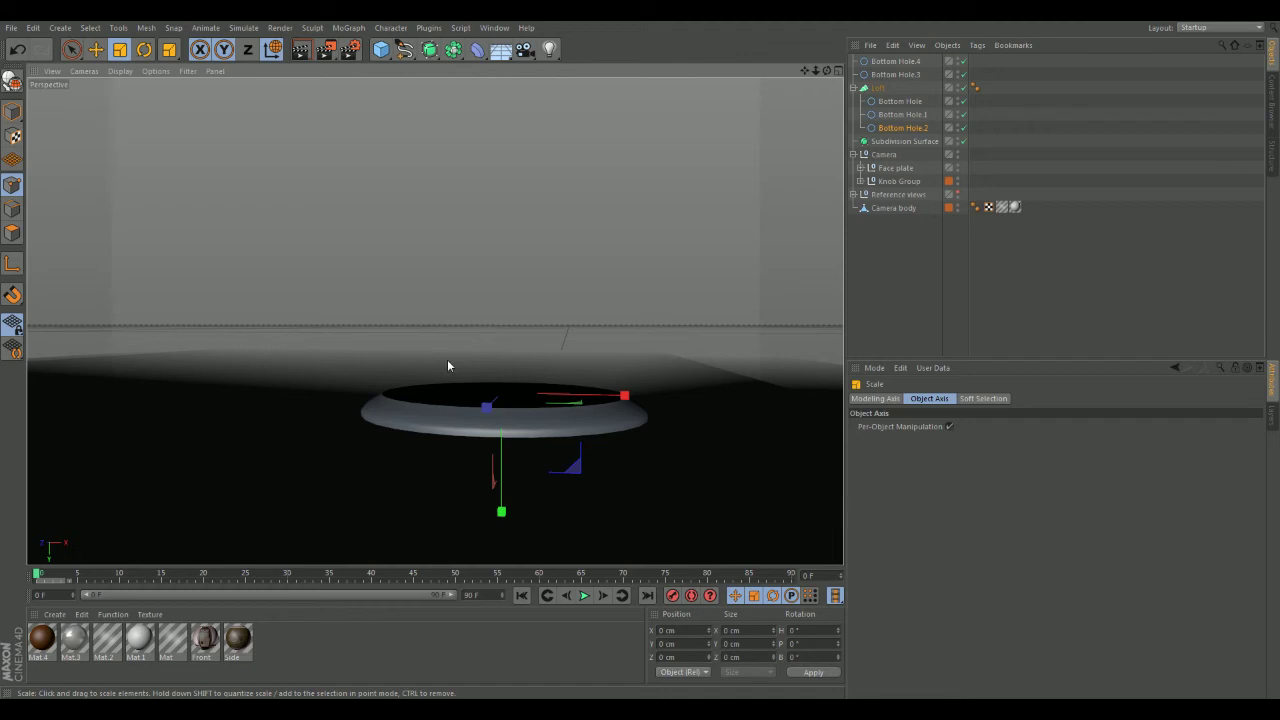
left_click_drag(463, 380, 520, 417)
key("ctrl+z")
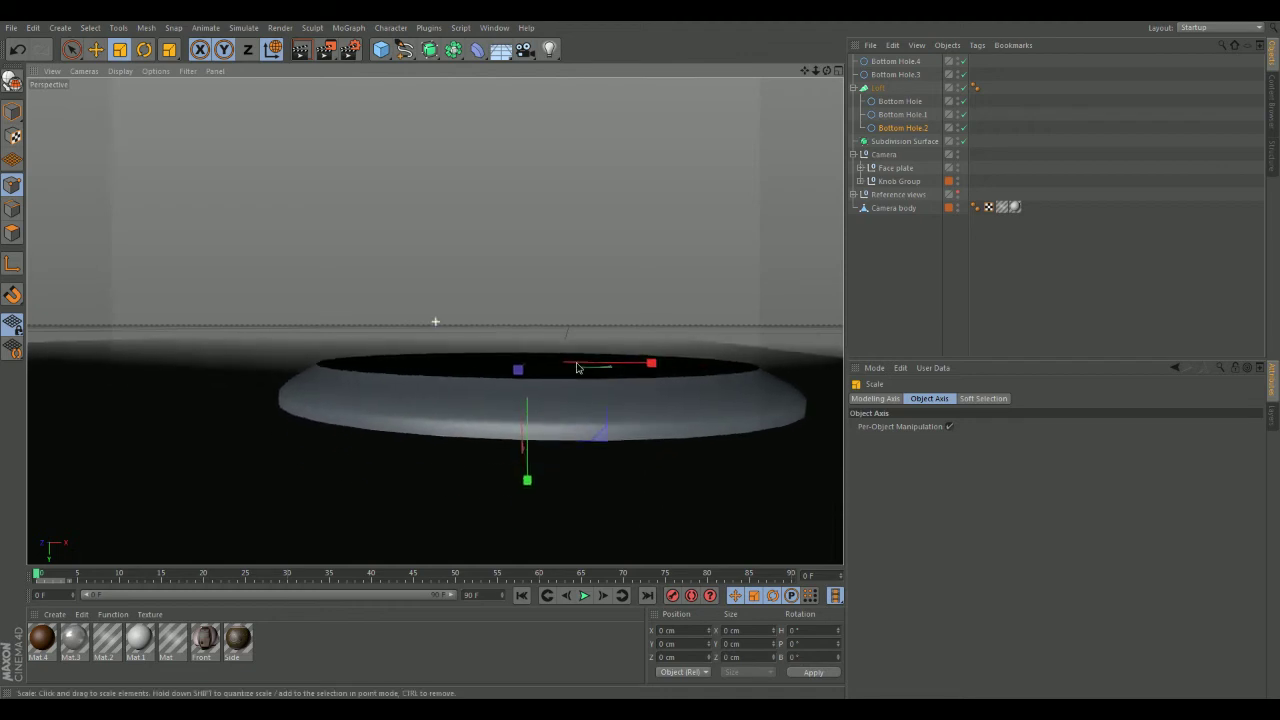
Fine-tune the Bottom Hole.2 circle's height along Y to shape the rim of the loft.
left_click(71, 49)
left_click(96, 50)
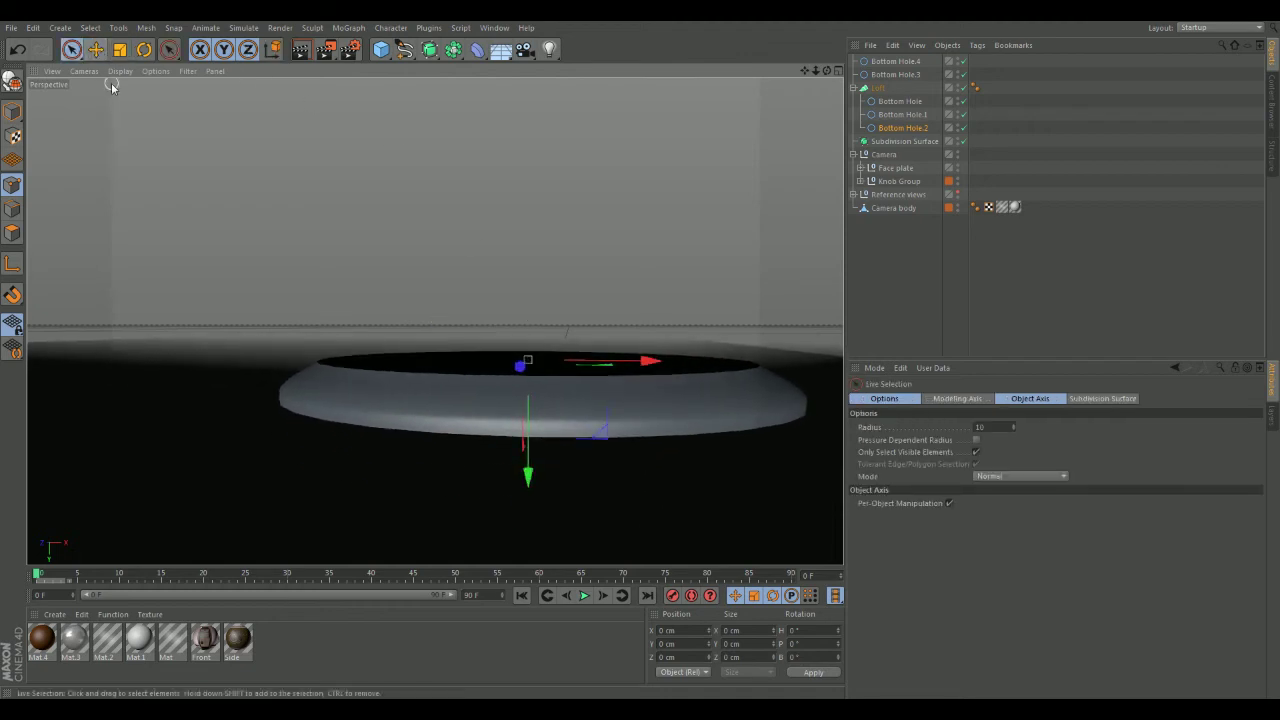
left_click_drag(528, 476, 662, 353)
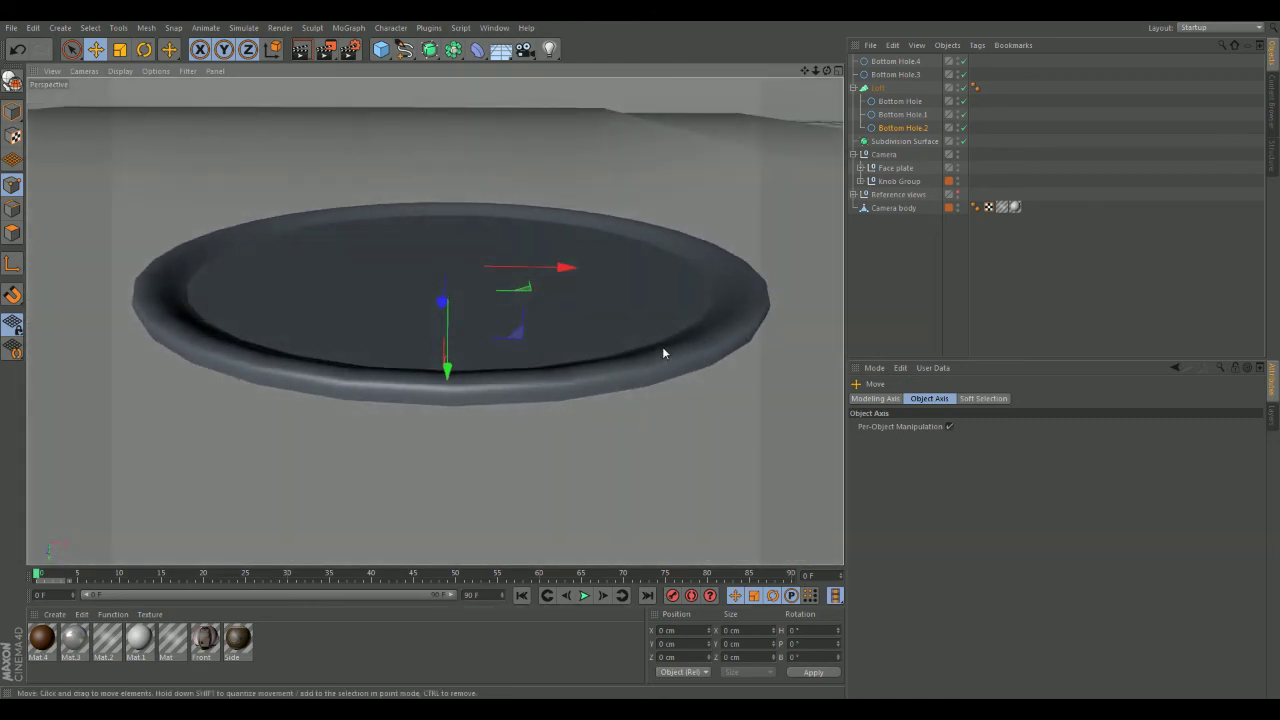
Add the Bottom Hole.3 circle to the Loft as a direct child placed after Bottom Hole.2.
left_click(906, 75)
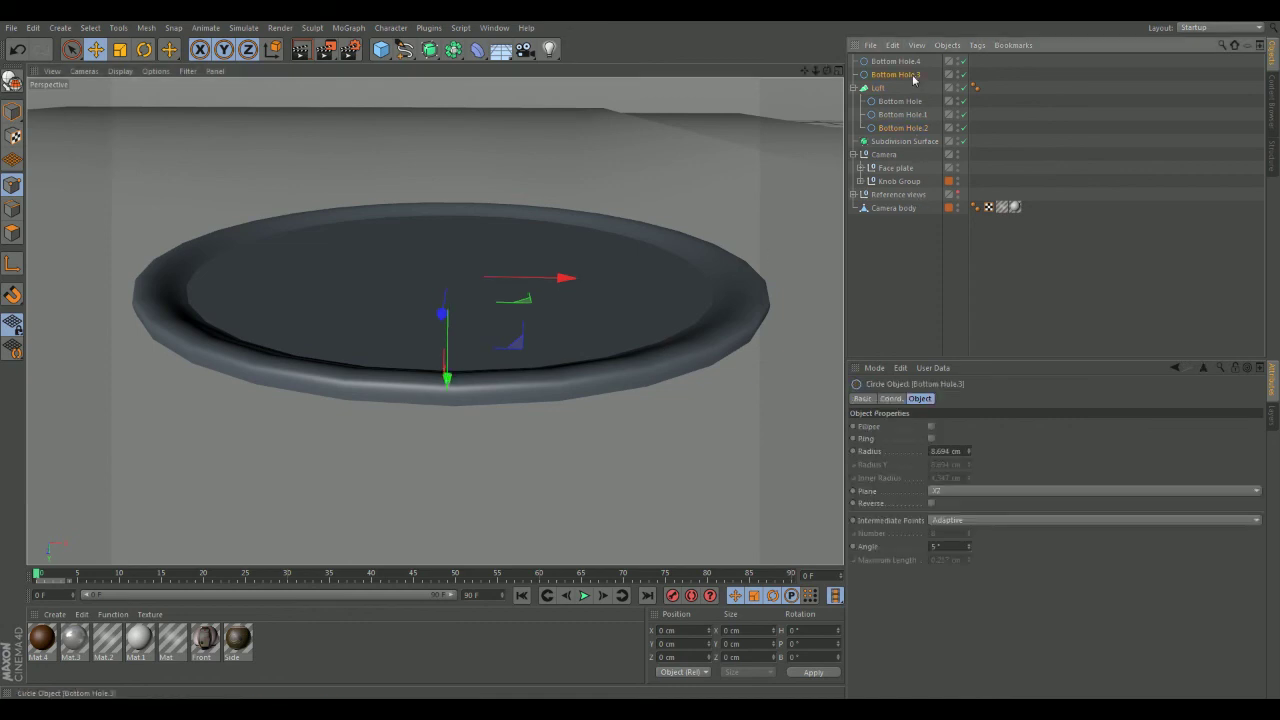
left_click_drag(918, 138, 916, 136)
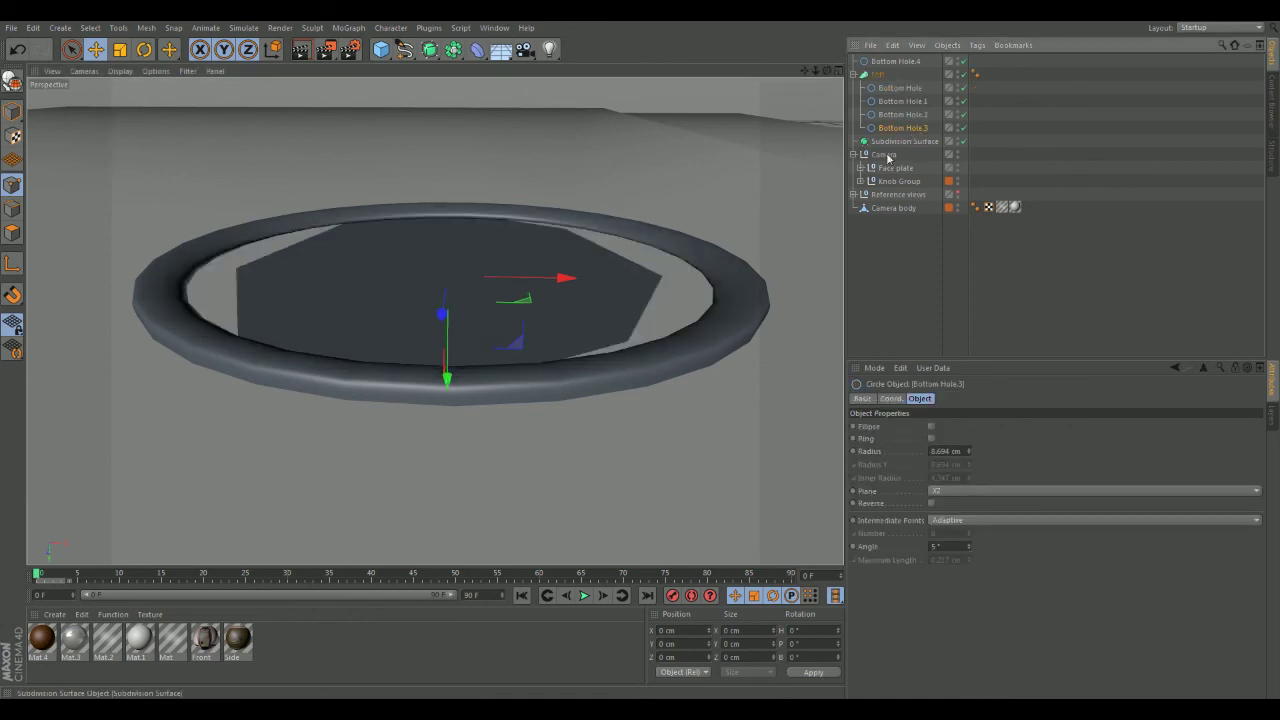